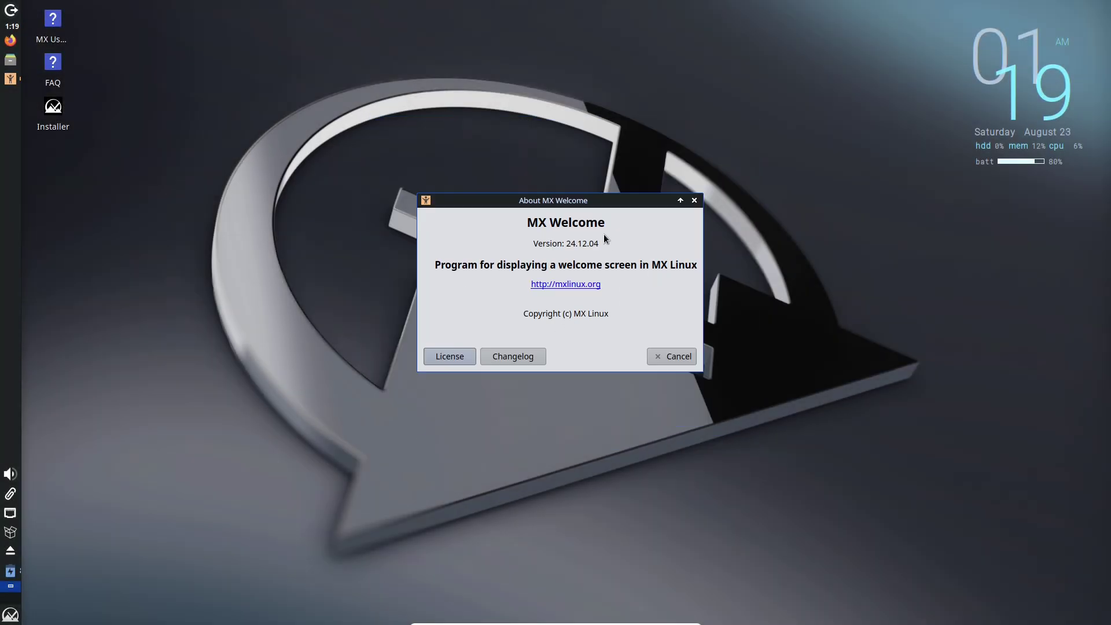
- View the full Quick System Info report maximized from MX Welcome's About tab, then close MX Welcome
{"action": "left_click", "coordinate": [670, 355]}
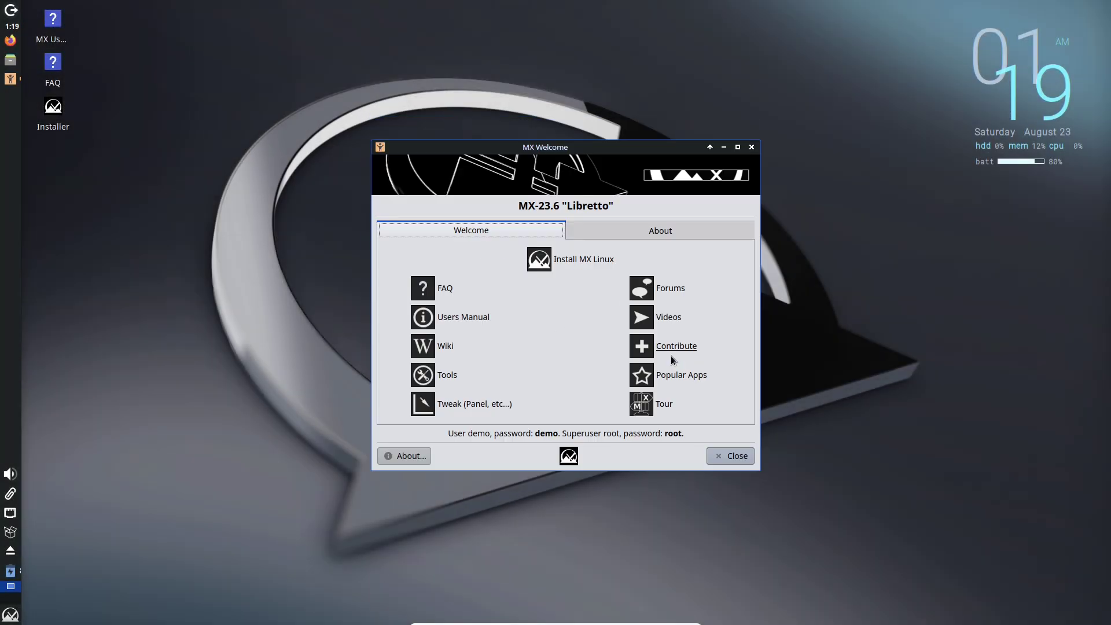
{"action": "left_click", "coordinate": [687, 231]}
{"action": "left_click", "coordinate": [592, 408]}
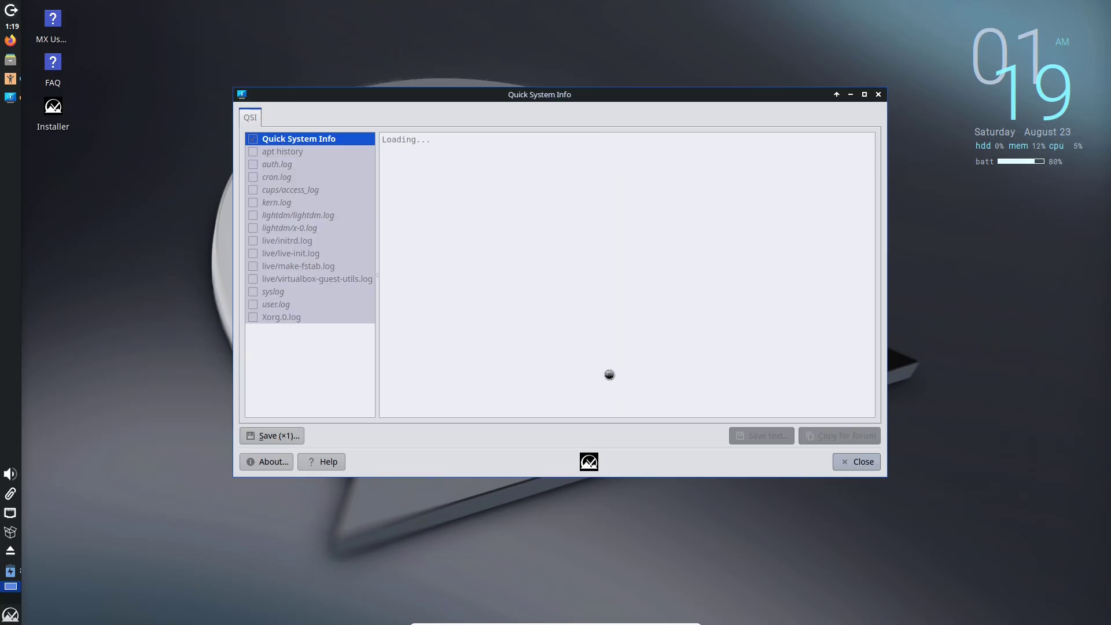
{"action": "left_click", "coordinate": [864, 95]}
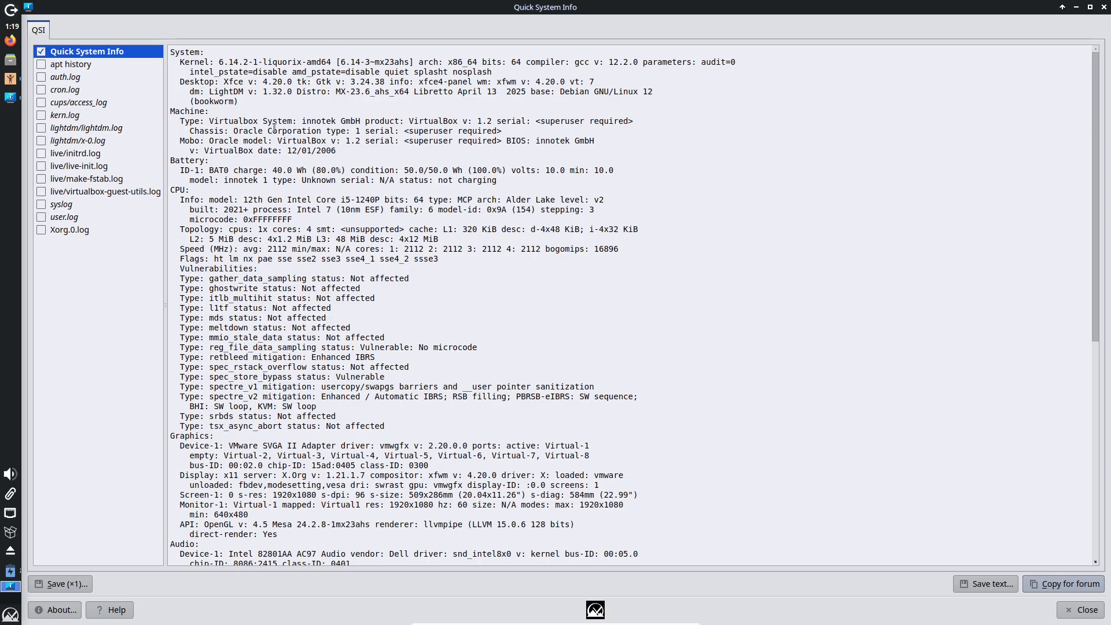
{"action": "left_click_drag", "start_coordinate": [1096, 228], "coordinate": [1094, 454]}
{"action": "left_click", "coordinate": [1065, 611]}
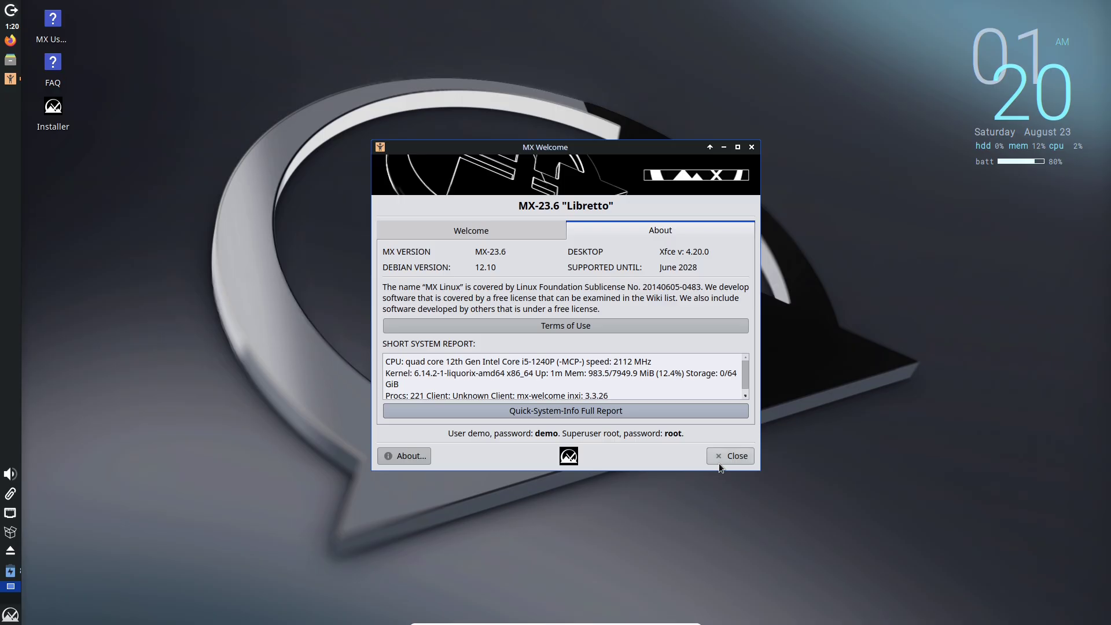
{"action": "left_click", "coordinate": [748, 456]}
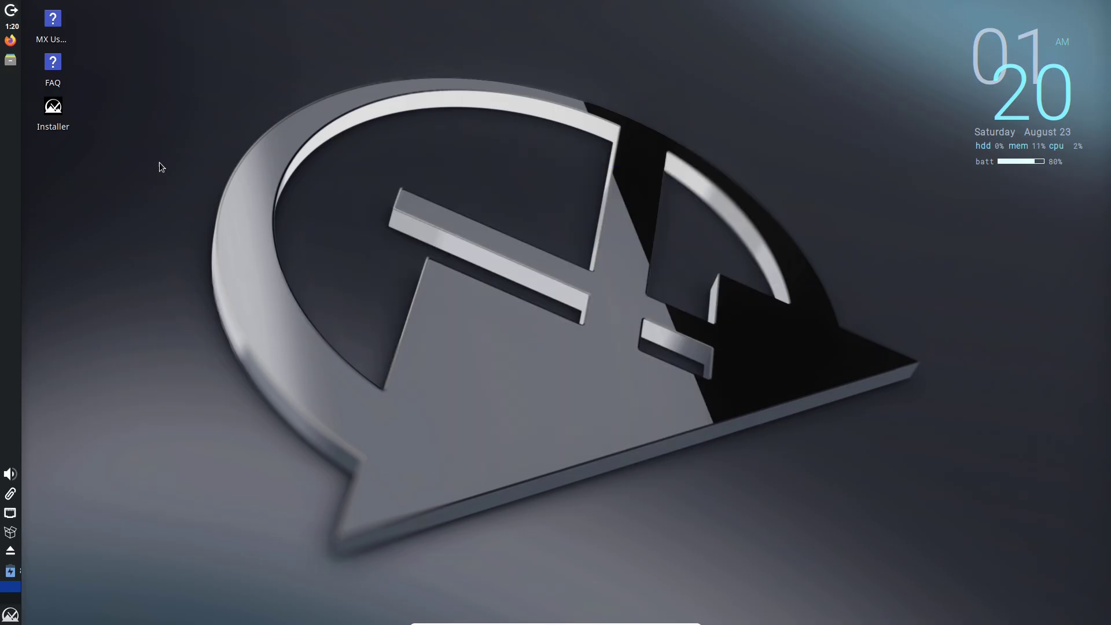
{"action": "left_click", "coordinate": [10, 614]}
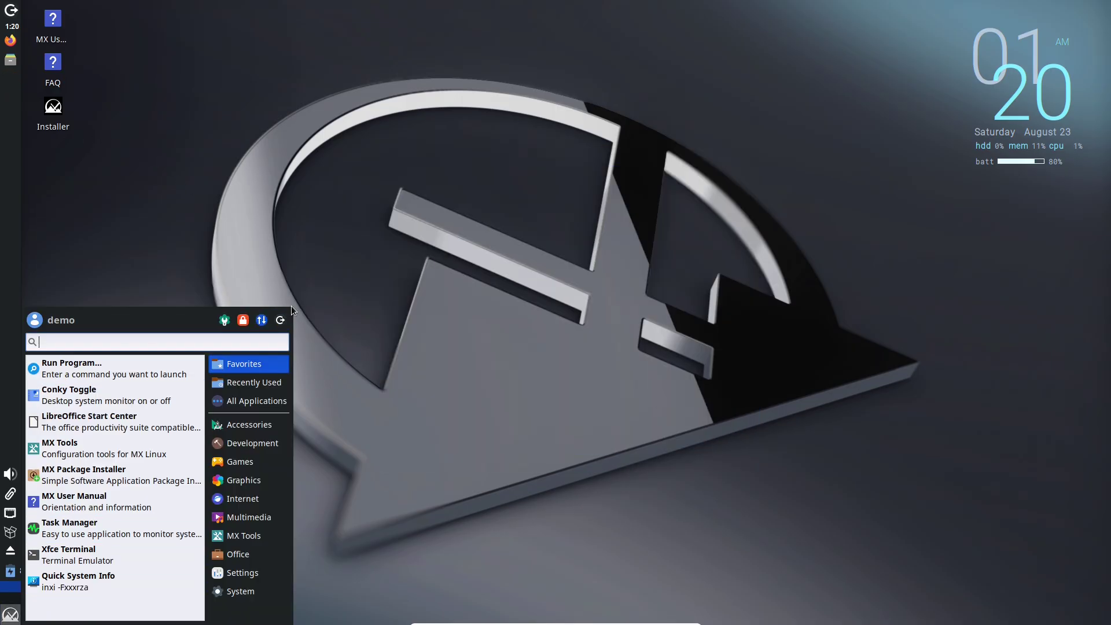
{"action": "left_click_drag", "start_coordinate": [291, 309], "coordinate": [560, 57]}
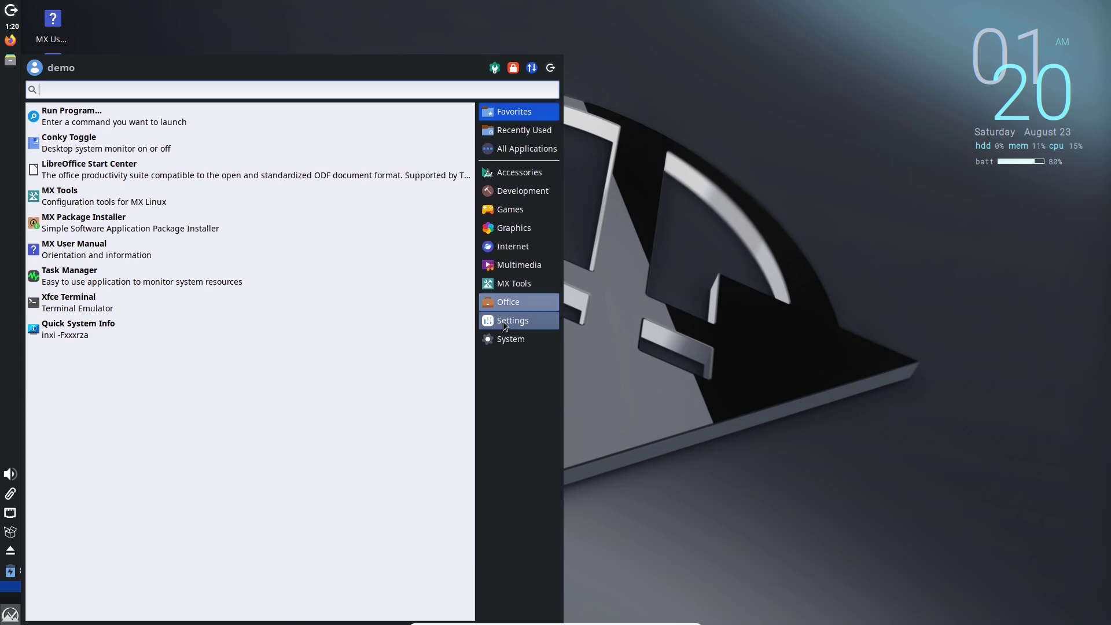
{"action": "left_click", "coordinate": [510, 339]}
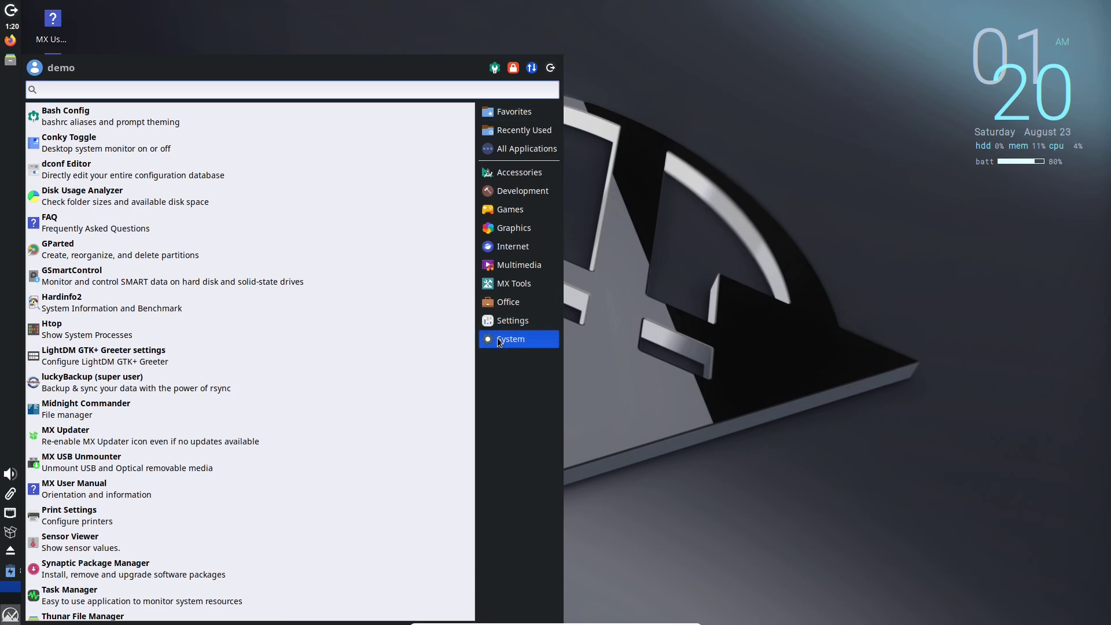
{"action": "left_click", "coordinate": [116, 330]}
{"action": "left_click", "coordinate": [528, 7]}
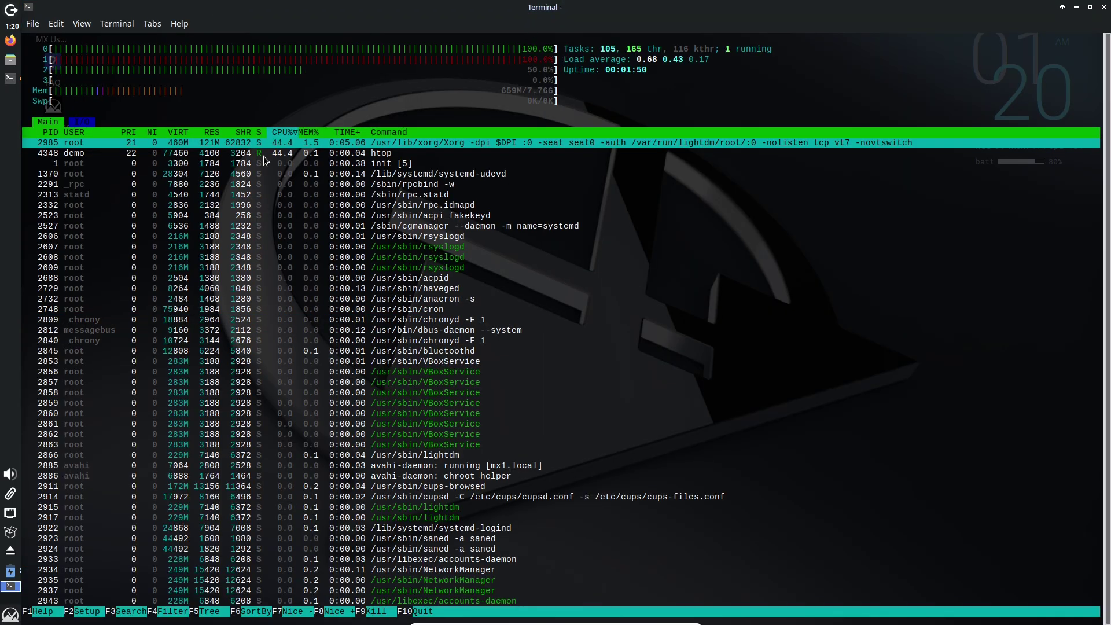
{"action": "left_click", "coordinate": [19, 611]}
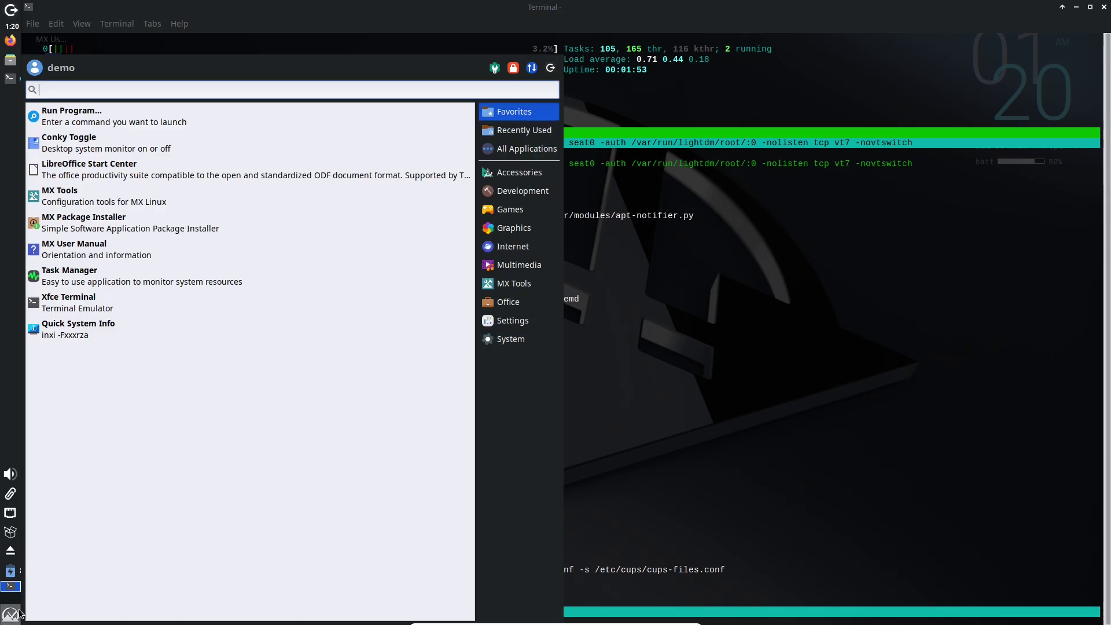
{"action": "left_click", "coordinate": [182, 281]}
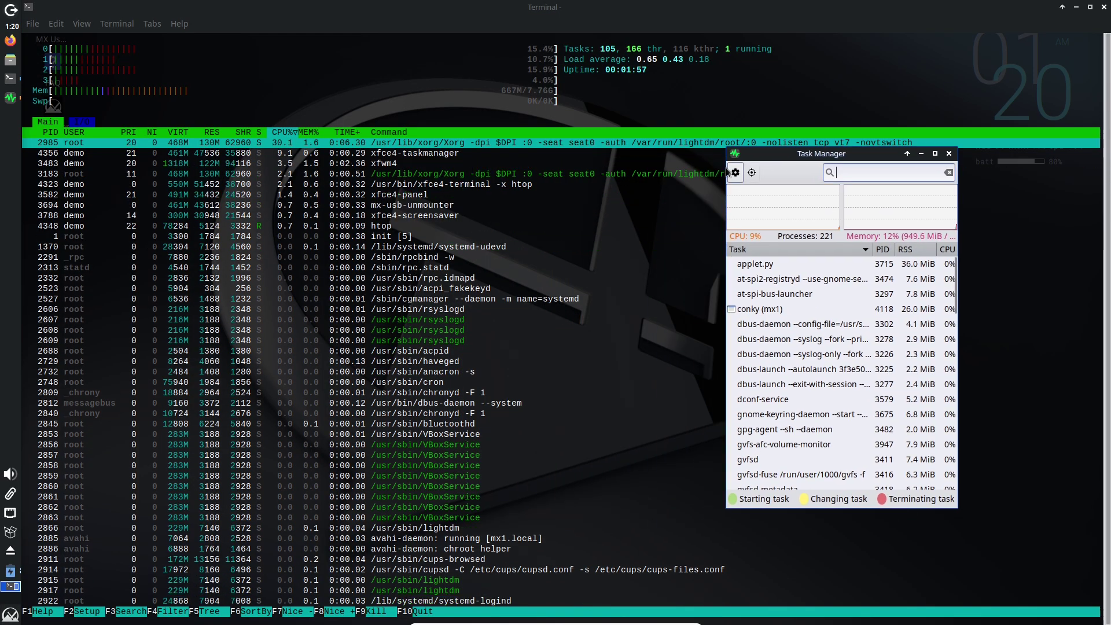
{"action": "left_click", "coordinate": [735, 172]}
{"action": "left_click", "coordinate": [842, 452]}
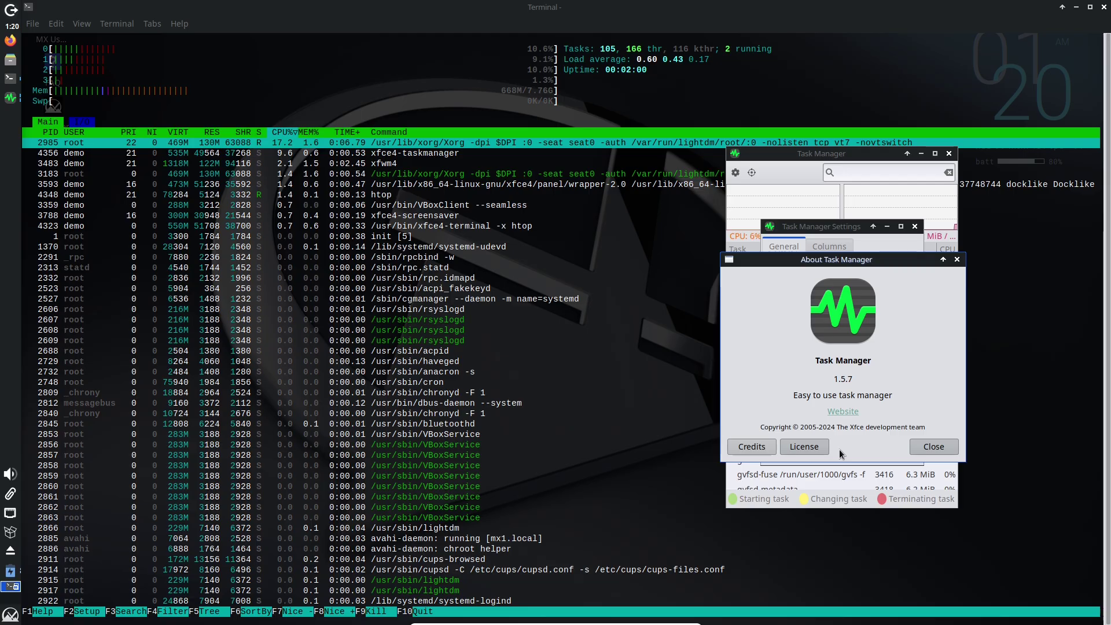
{"action": "left_click", "coordinate": [921, 448]}
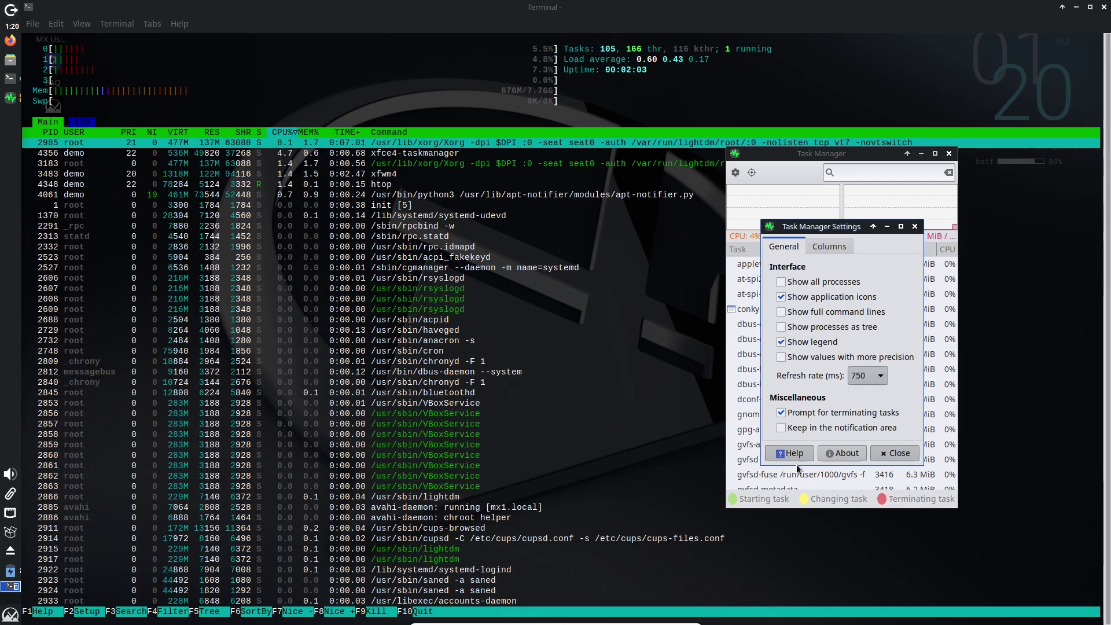
{"action": "left_click", "coordinate": [879, 456]}
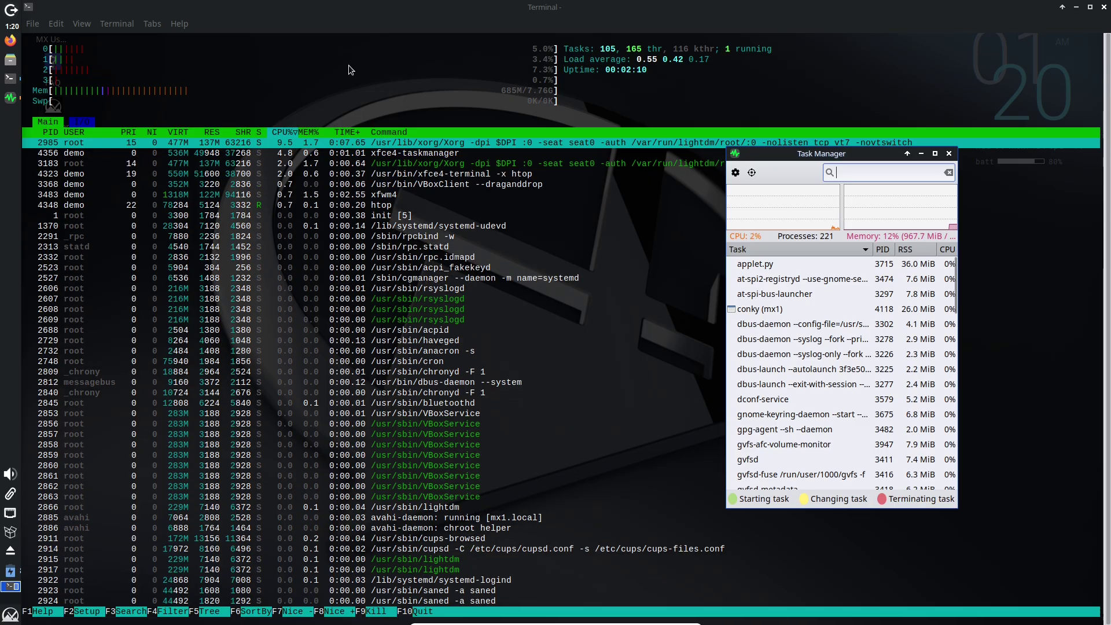
{"action": "left_click", "coordinate": [950, 154]}
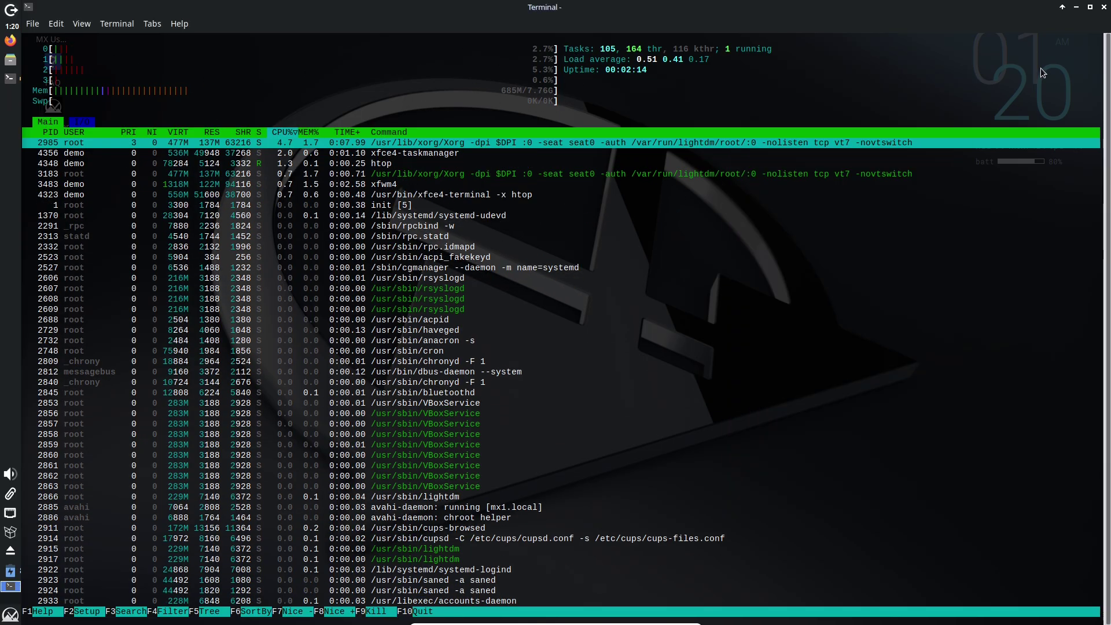
{"action": "left_click", "coordinate": [1104, 7]}
{"action": "left_click", "coordinate": [61, 124]}
{"action": "right_click", "coordinate": [61, 124]}
{"action": "left_click", "coordinate": [72, 133]}
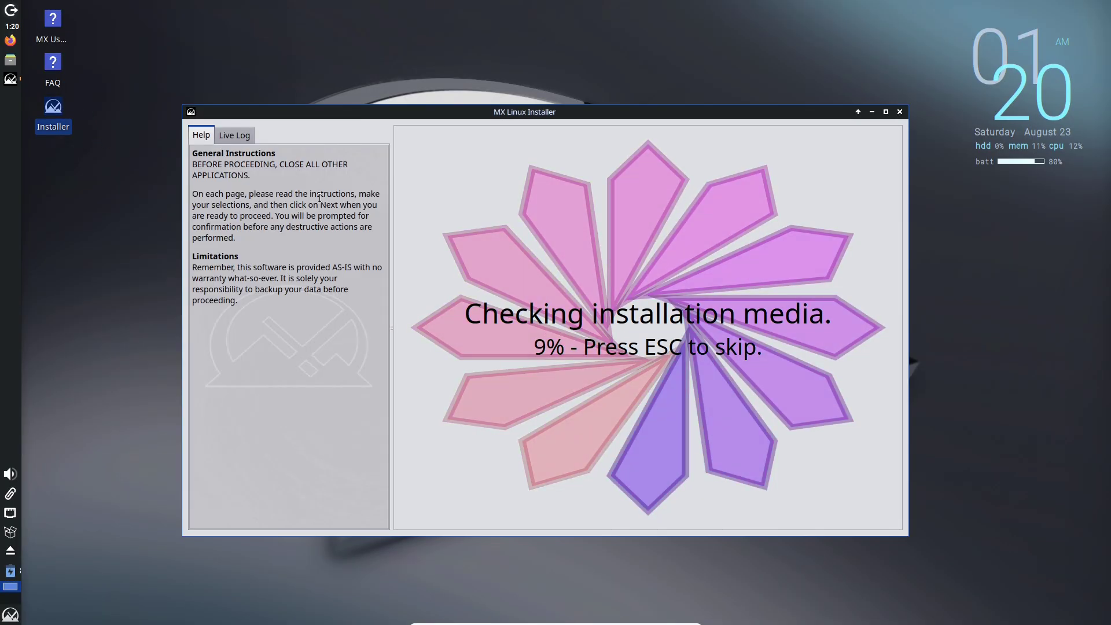
{"action": "key", "text": "Escape"}
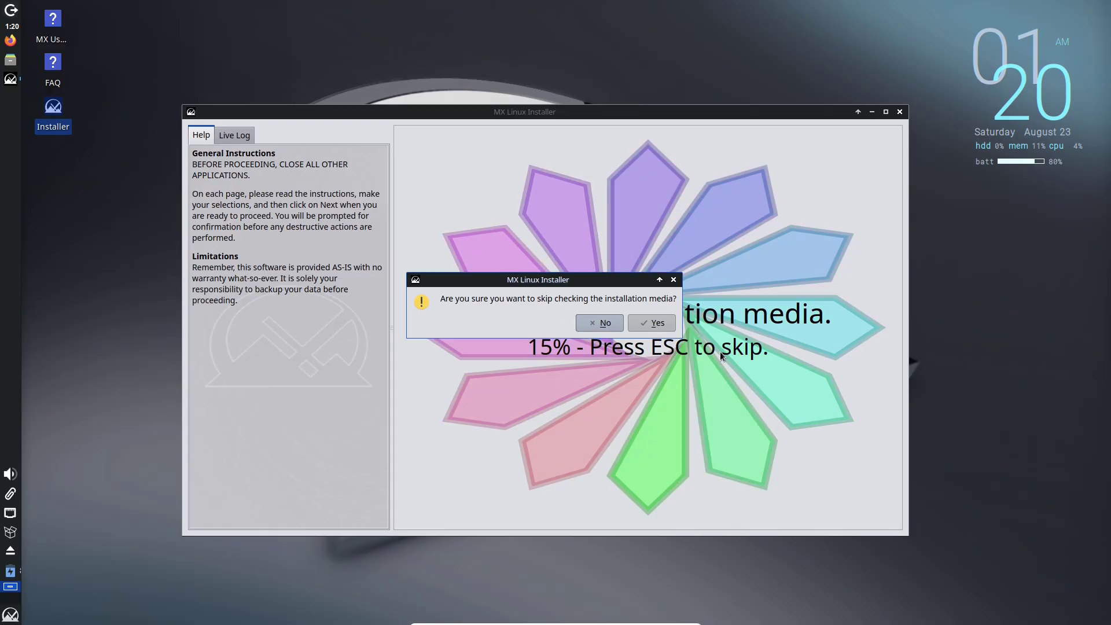
{"action": "left_click", "coordinate": [652, 323]}
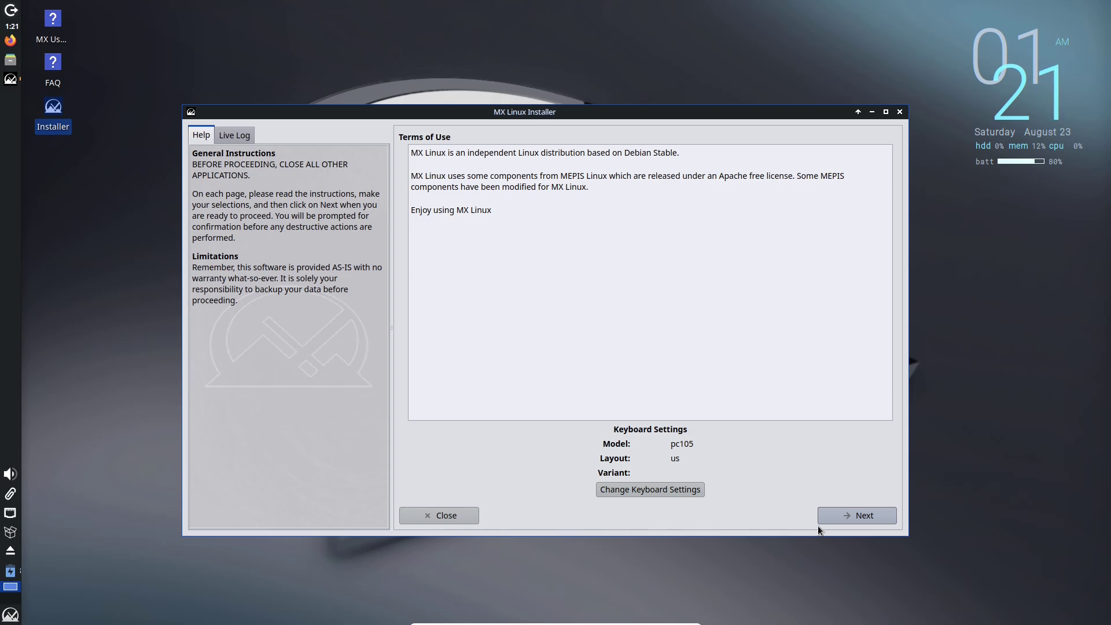
{"action": "left_click", "coordinate": [860, 515]}
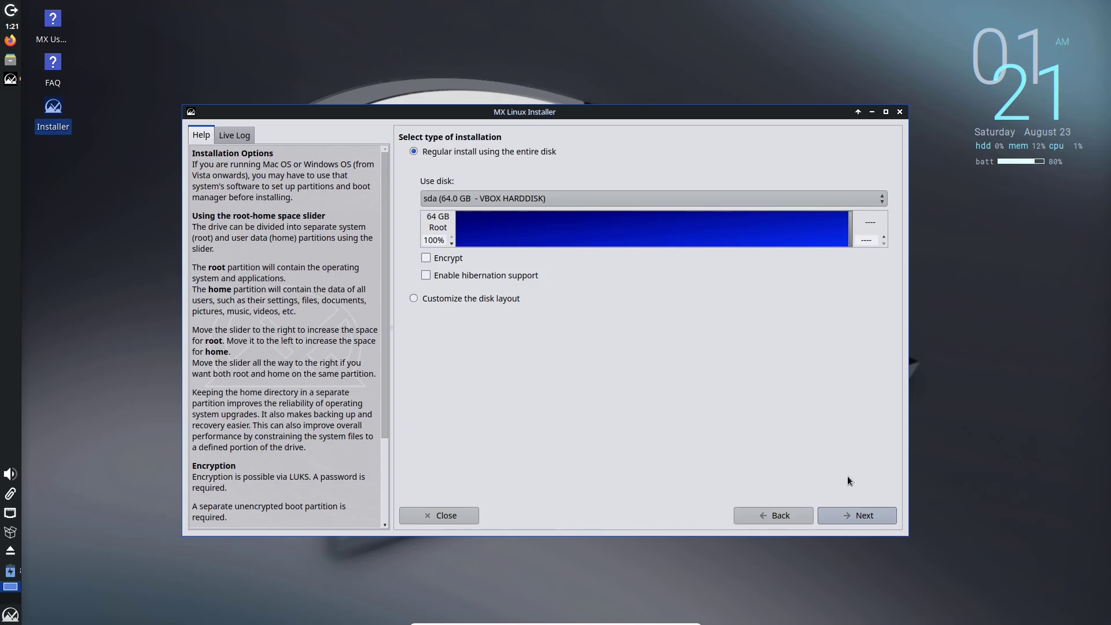
{"action": "left_click", "coordinate": [900, 112]}
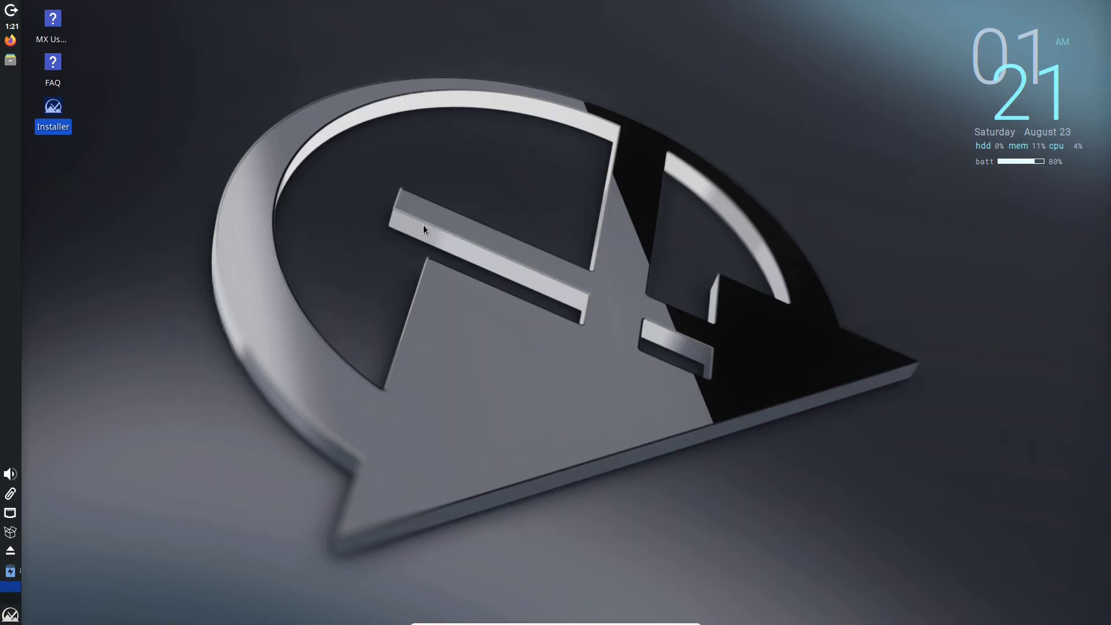
- Open the Whisker Menu and browse the Accessories and Development categories
{"action": "left_click", "coordinate": [10, 615]}
{"action": "left_click", "coordinate": [498, 177]}
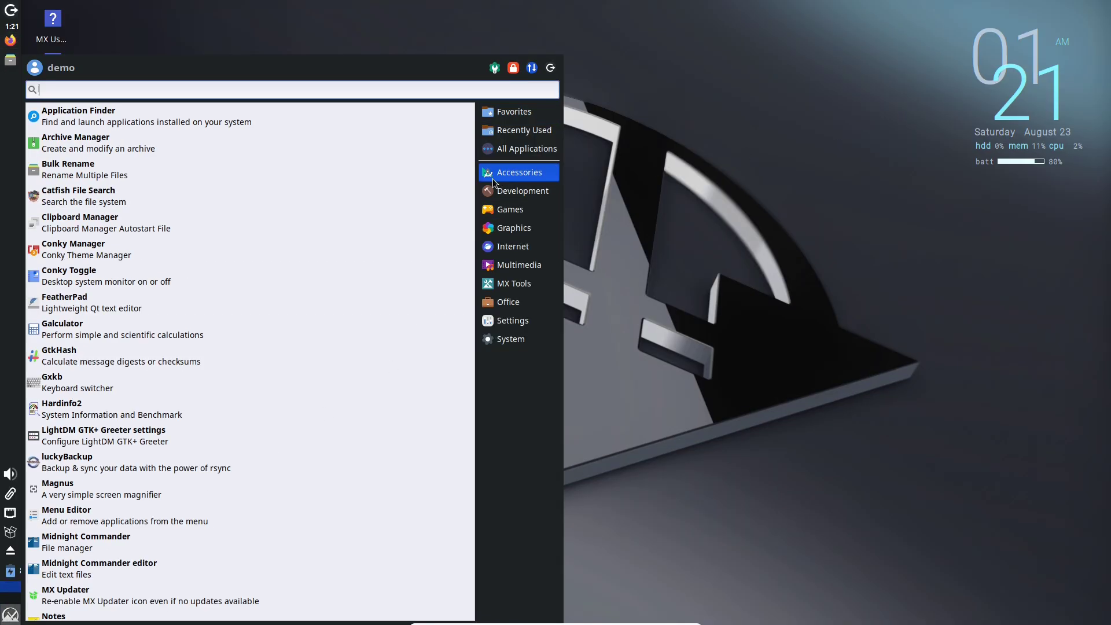
{"action": "scroll", "coordinate": [472, 273], "scroll_direction": "down", "scroll_amount": 3}
{"action": "scroll", "coordinate": [472, 273], "scroll_direction": "down", "scroll_amount": 5}
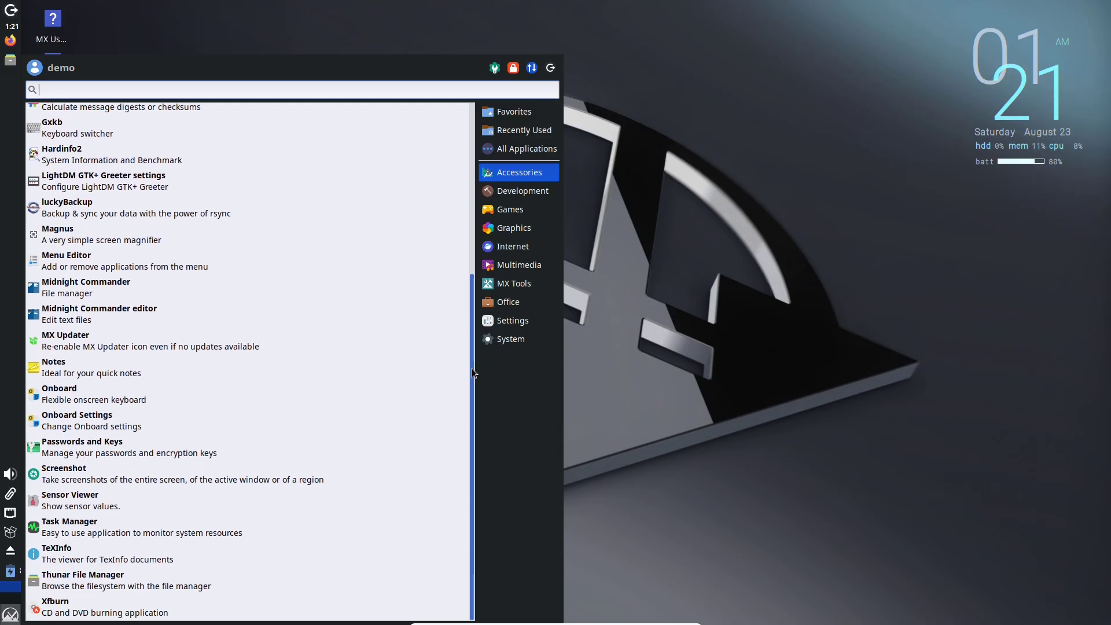
{"action": "left_click", "coordinate": [505, 192]}
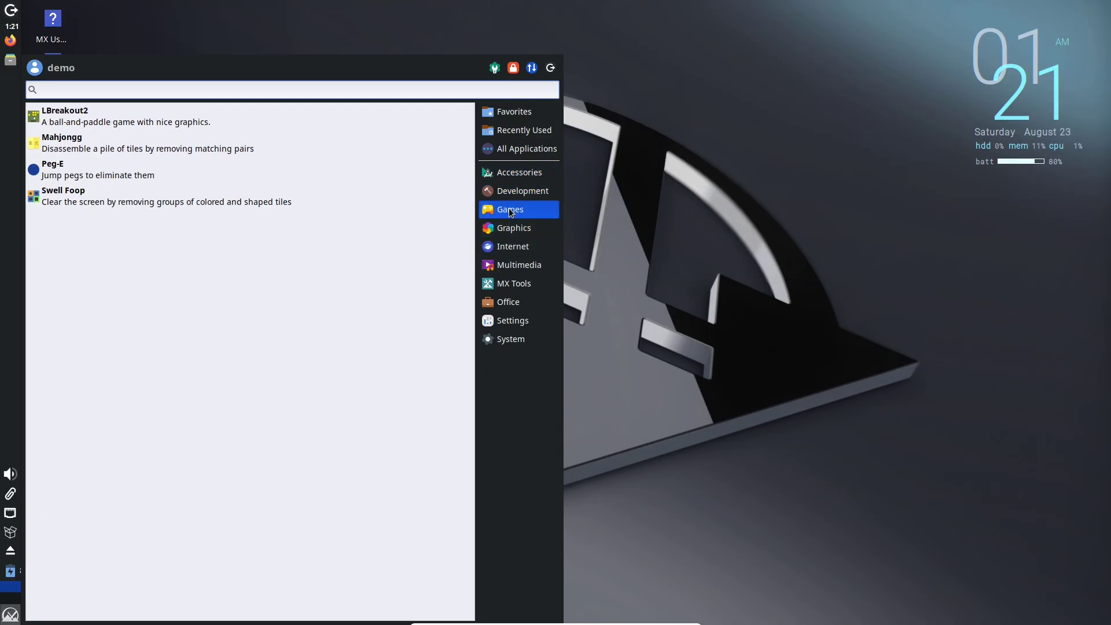
- Show the System category and scroll down to GParted, Timeshift and Xfce Terminal
{"action": "mouse_move", "coordinate": [513, 230]}
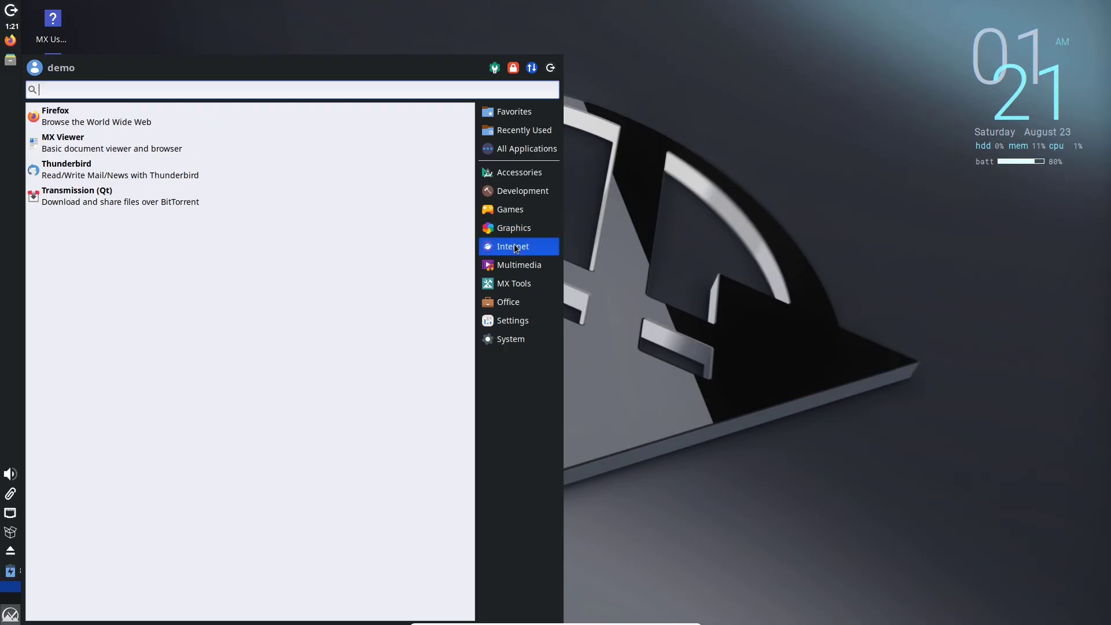
{"action": "mouse_move", "coordinate": [515, 260]}
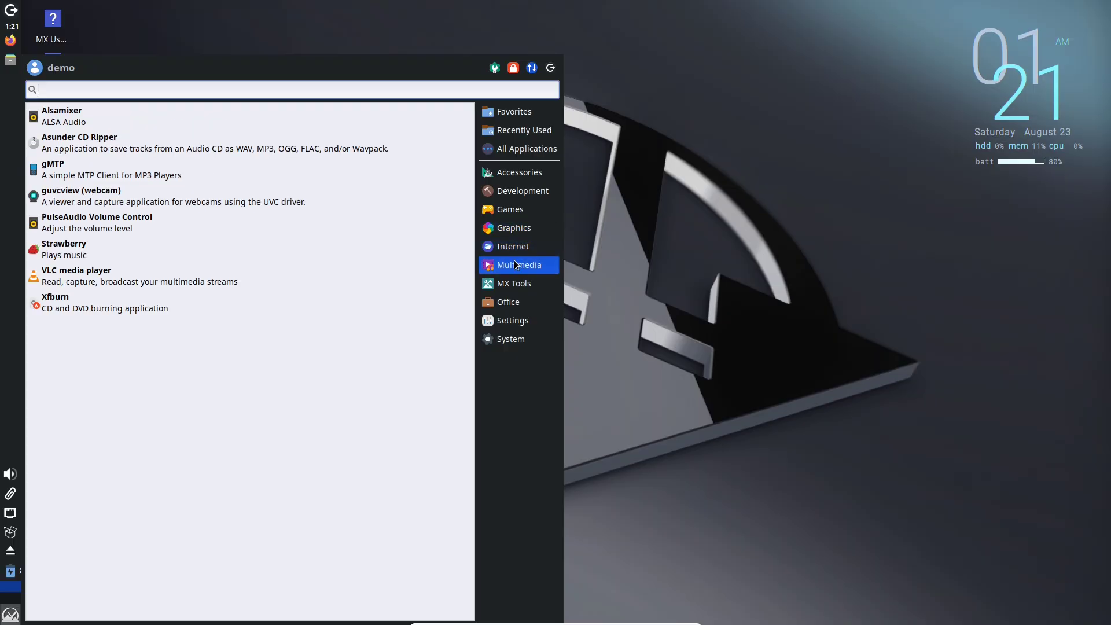
{"action": "mouse_move", "coordinate": [515, 282]}
{"action": "left_click_drag", "start_coordinate": [471, 223], "coordinate": [466, 497]}
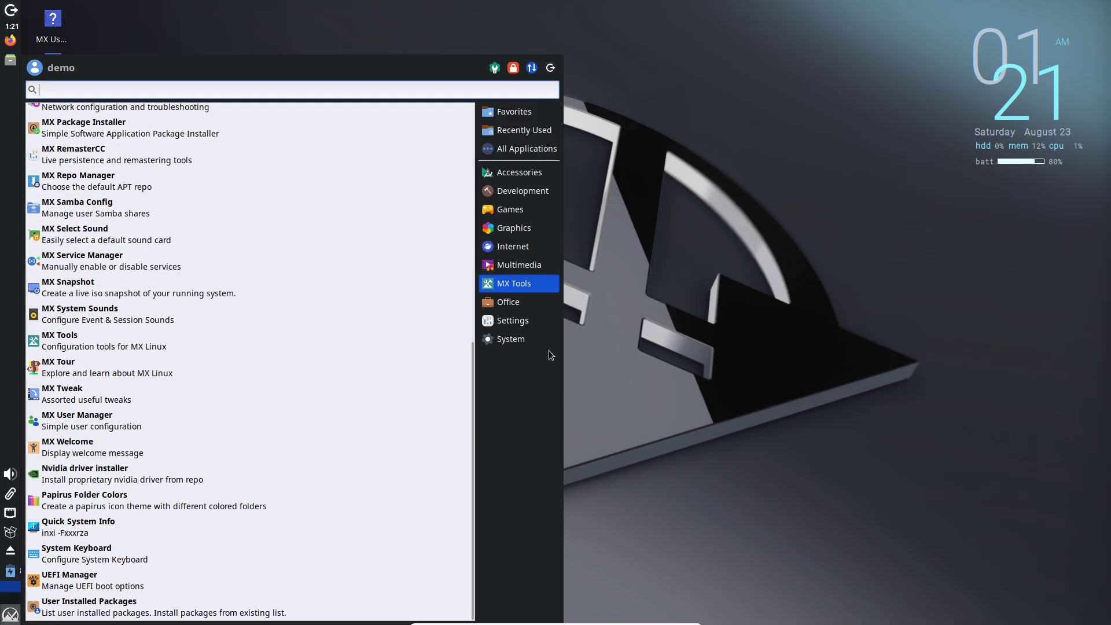
{"action": "mouse_move", "coordinate": [529, 324]}
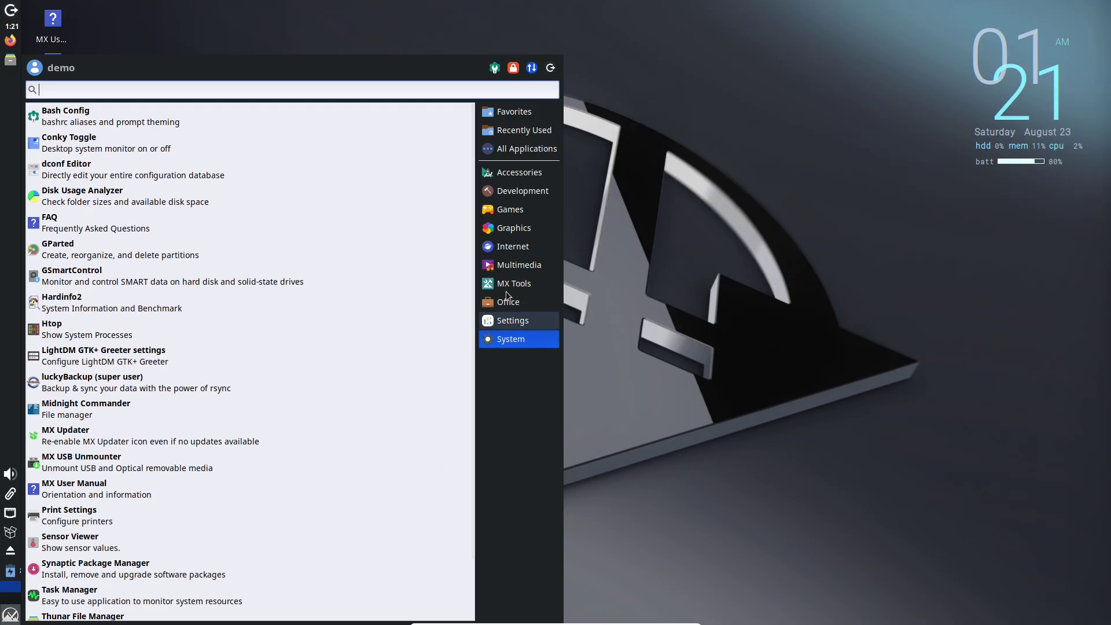
{"action": "left_click_drag", "start_coordinate": [473, 241], "coordinate": [474, 348]}
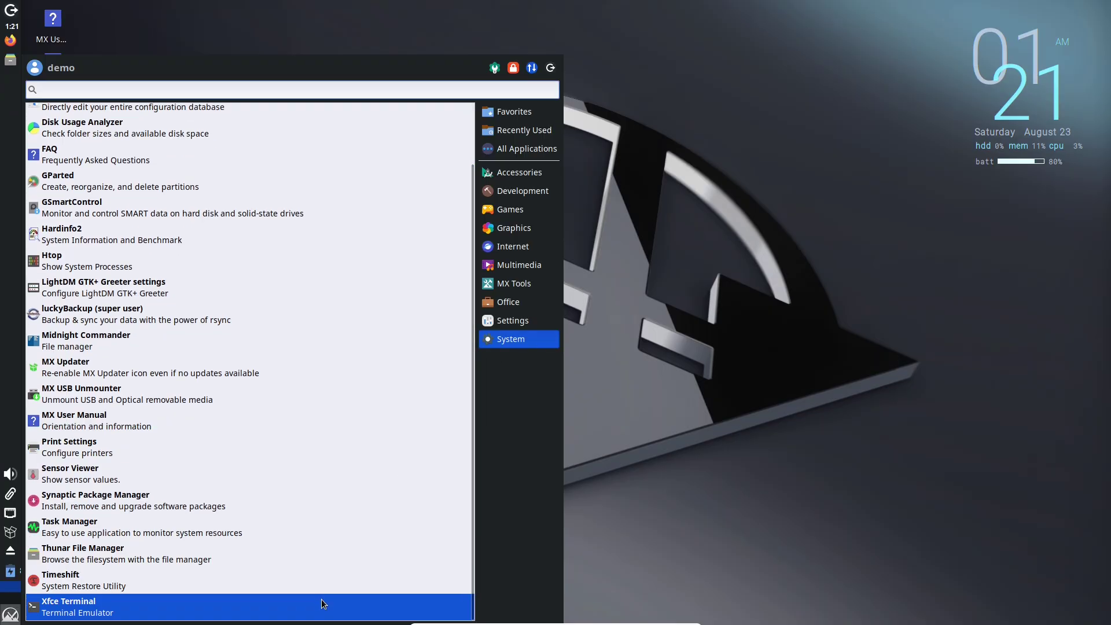
- Launch Xfce Terminal maximized and bring up its Preferences
{"action": "left_click", "coordinate": [322, 605]}
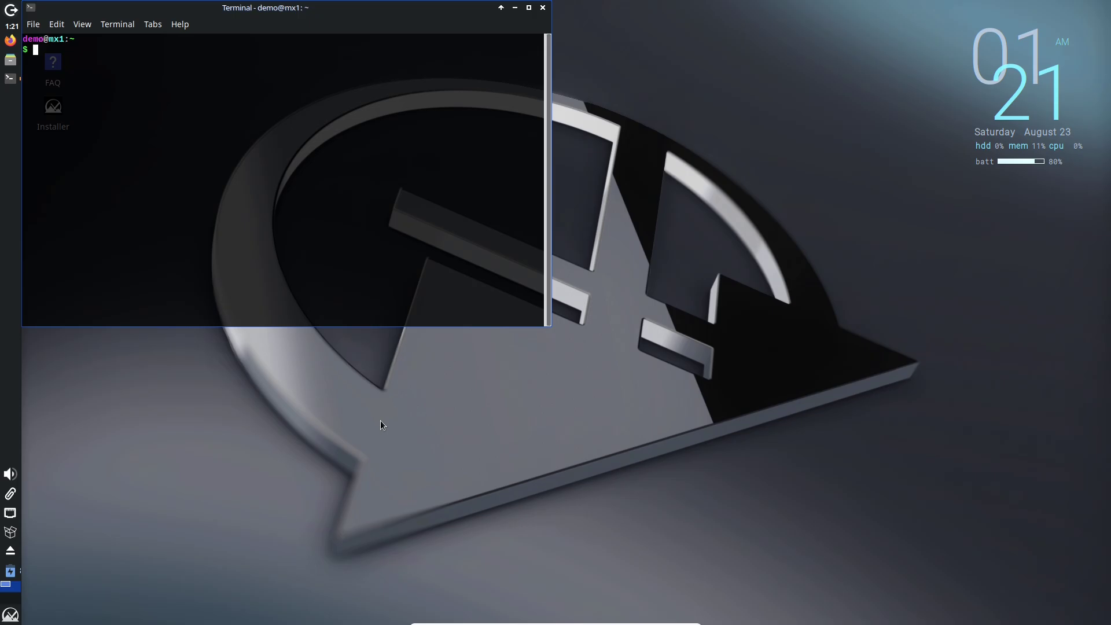
{"action": "left_click", "coordinate": [528, 8]}
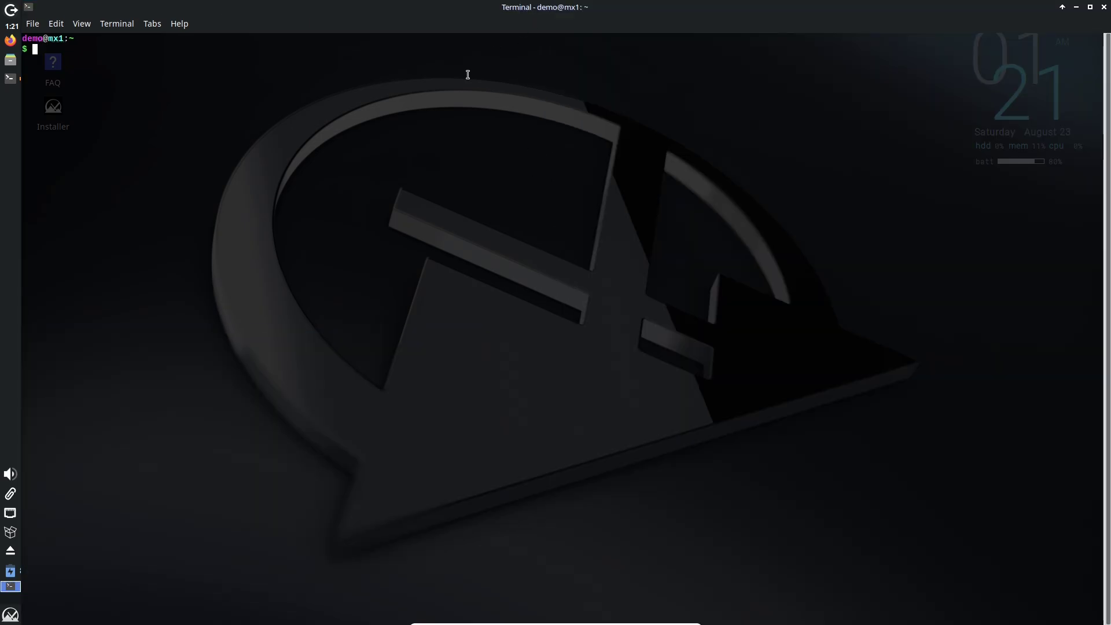
{"action": "right_click", "coordinate": [292, 103]}
{"action": "left_click", "coordinate": [360, 357]}
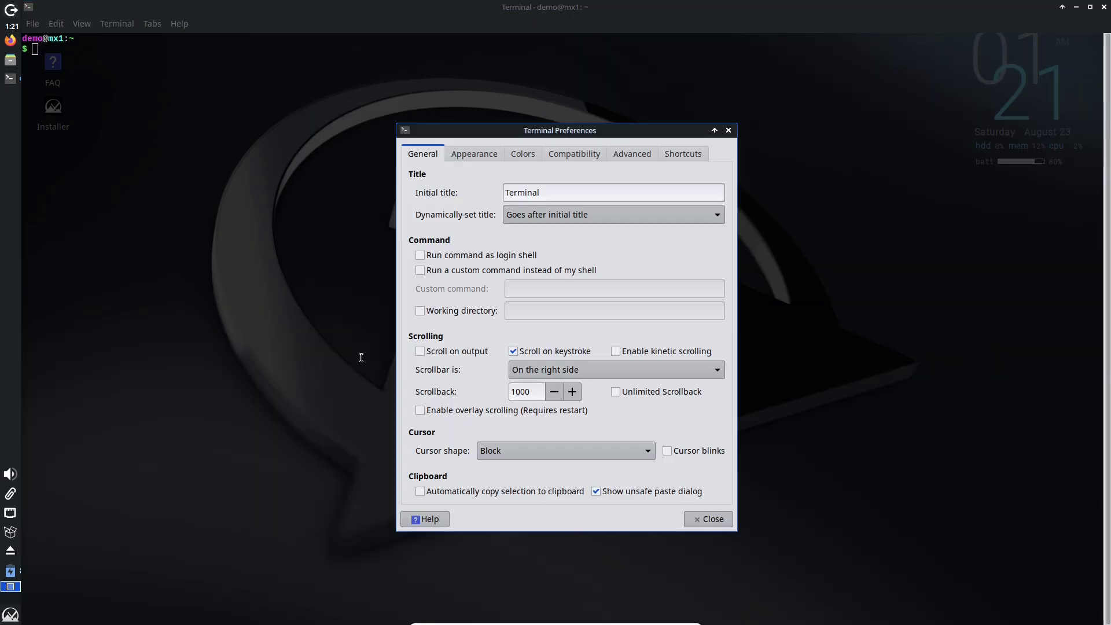
- Set the terminal font to Liberation Mono Bold 16 instead of the system font
{"action": "left_click", "coordinate": [492, 155]}
{"action": "left_click", "coordinate": [481, 193]}
{"action": "left_click", "coordinate": [580, 195]}
{"action": "left_click", "coordinate": [656, 304]}
{"action": "left_click", "coordinate": [673, 449]}
{"action": "left_click", "coordinate": [673, 449]}
{"action": "left_click", "coordinate": [657, 472]}
- Apply the Black on White colour preset and a solid-colour background
{"action": "left_click", "coordinate": [525, 154]}
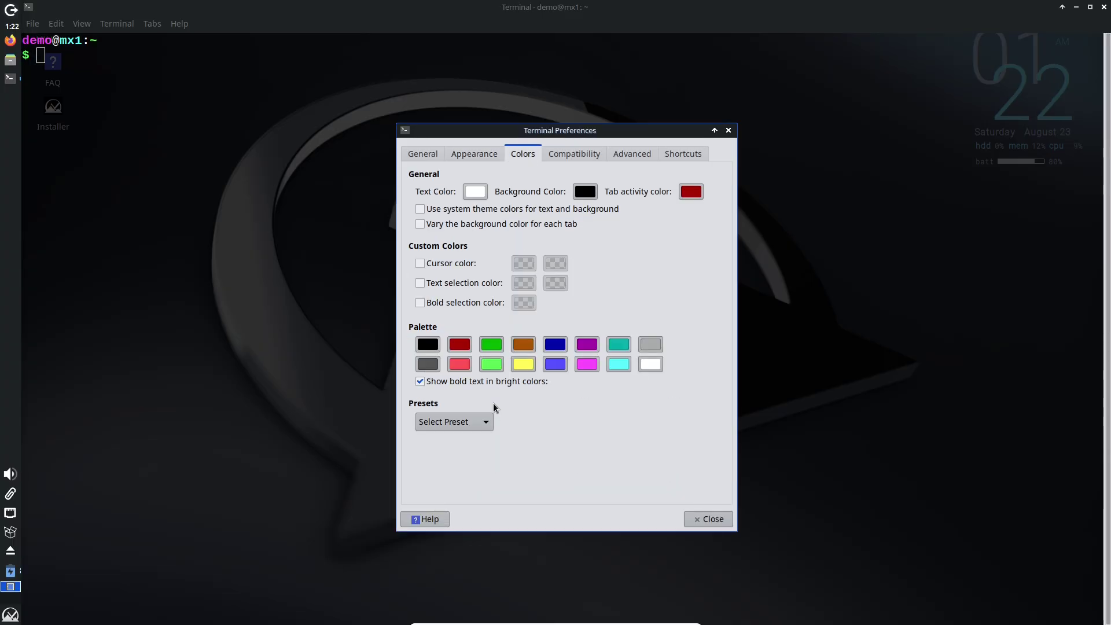
{"action": "left_click", "coordinate": [486, 422]}
{"action": "left_click", "coordinate": [470, 442]}
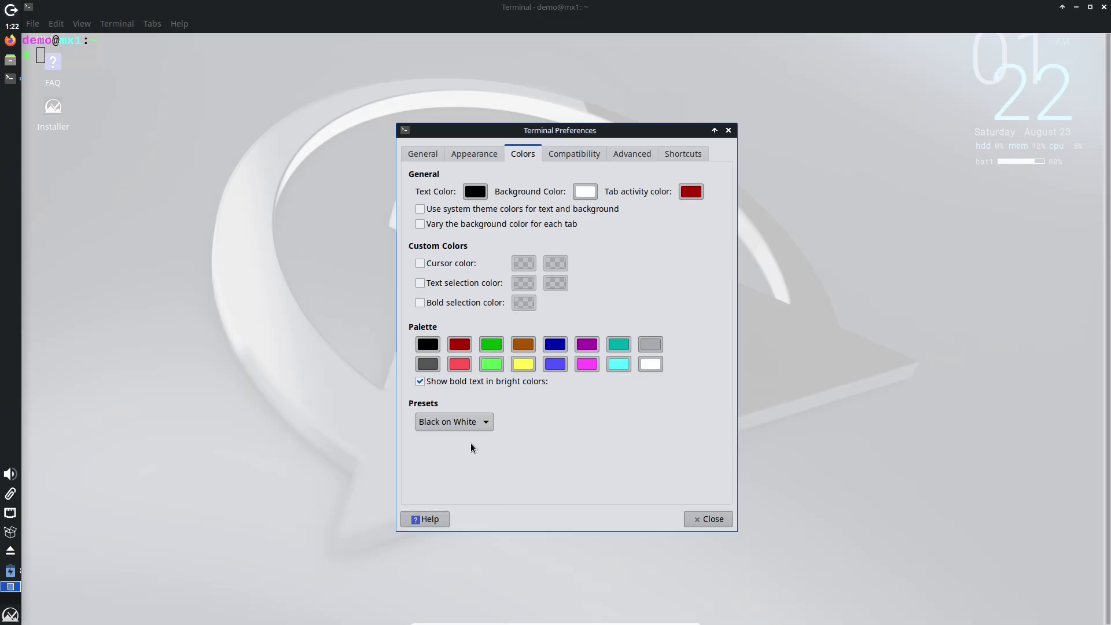
{"action": "left_click", "coordinate": [431, 163]}
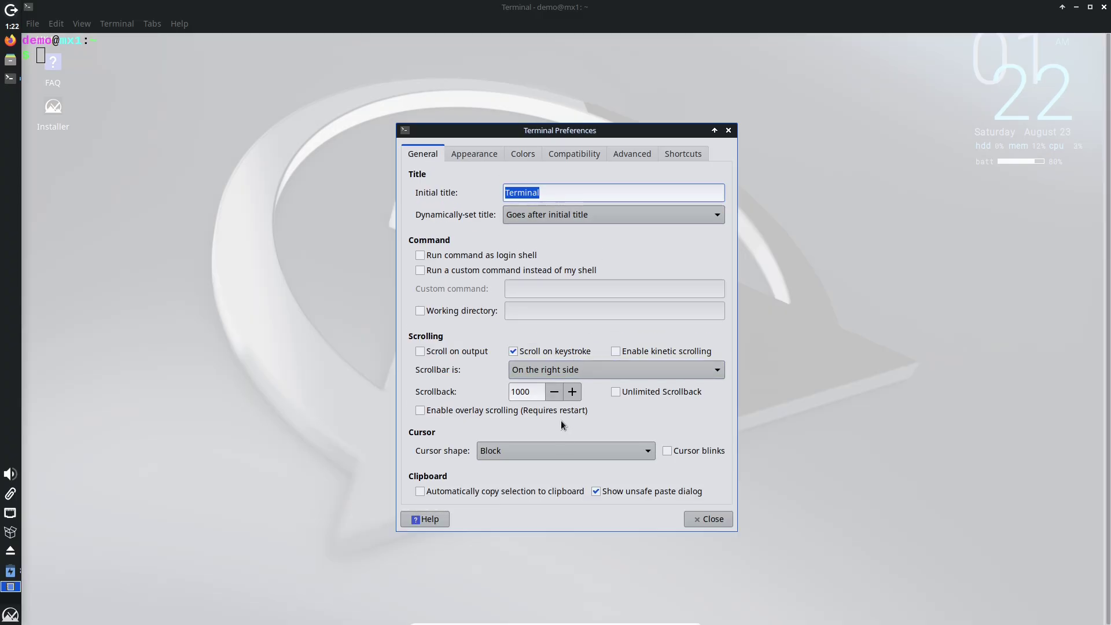
{"action": "left_click", "coordinate": [460, 157]}
{"action": "left_click", "coordinate": [497, 288]}
{"action": "left_click", "coordinate": [492, 257]}
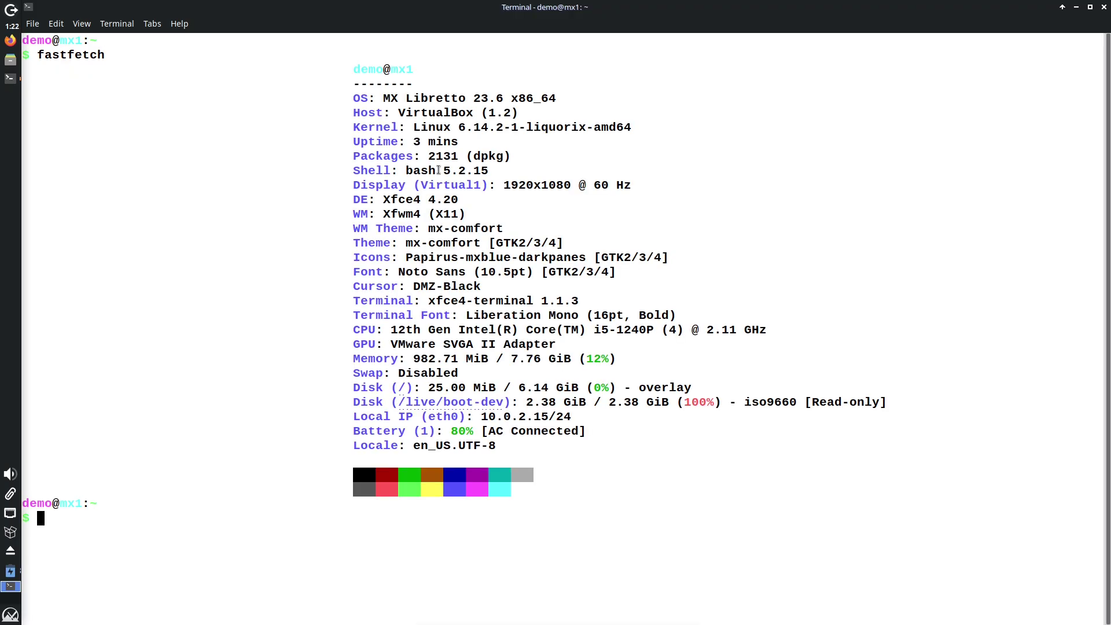
- Highlight the Kernel line and memory usage in the fastfetch summary
{"action": "left_click_drag", "start_coordinate": [562, 96], "coordinate": [636, 127]}
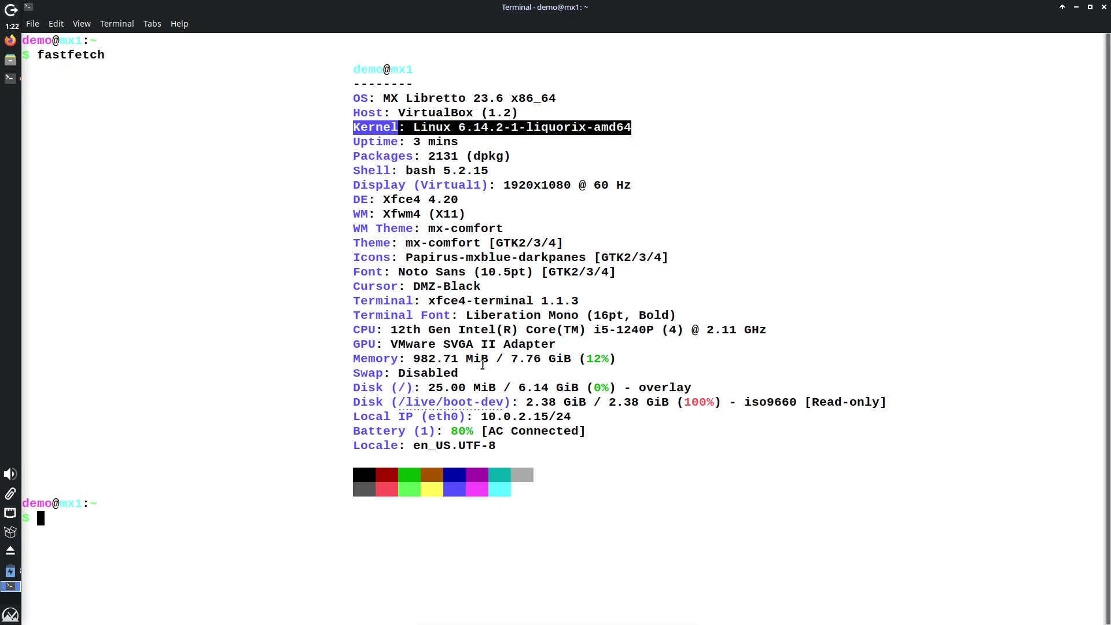
{"action": "left_click_drag", "start_coordinate": [402, 360], "coordinate": [576, 358]}
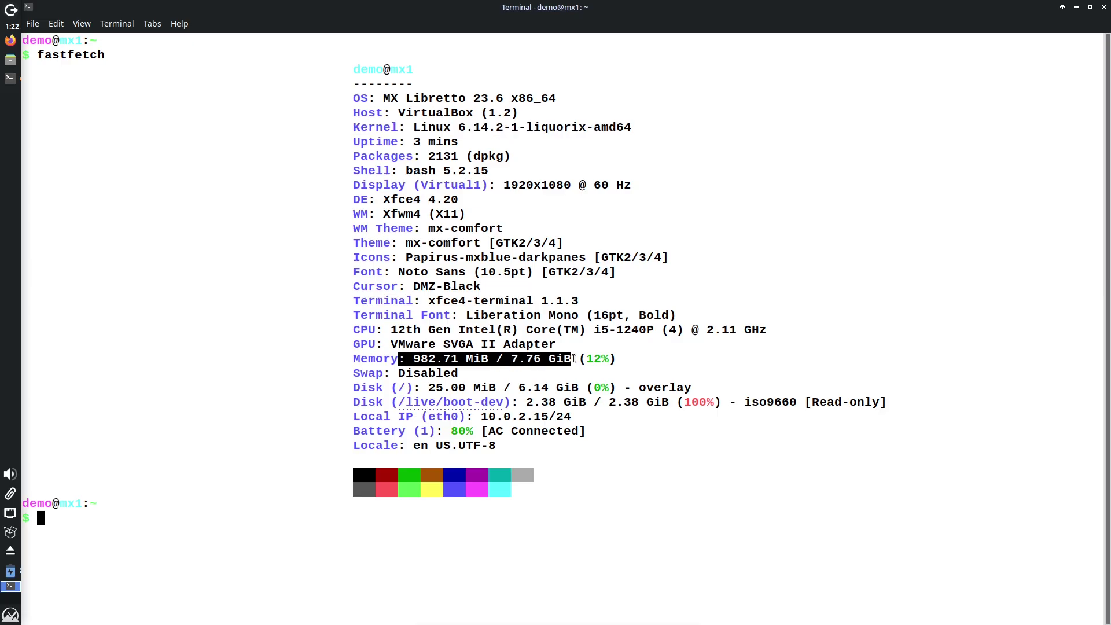
{"action": "left_click", "coordinate": [201, 535]}
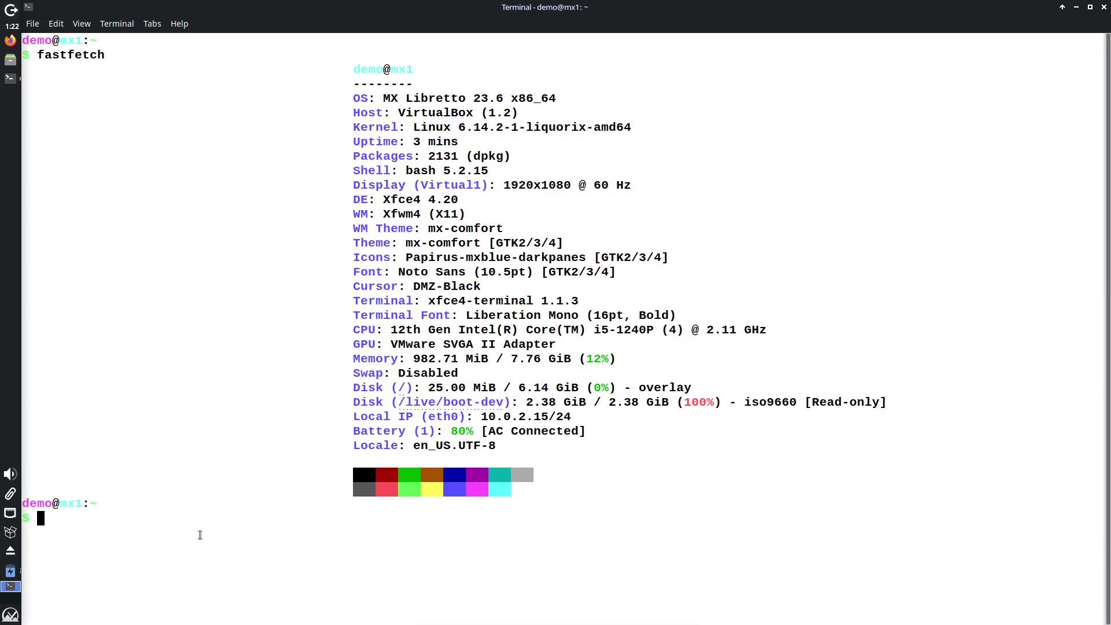
- Show the Python version (3.11.2) and the contents of /etc/issue
{"action": "type", "text": "python3 --version"}
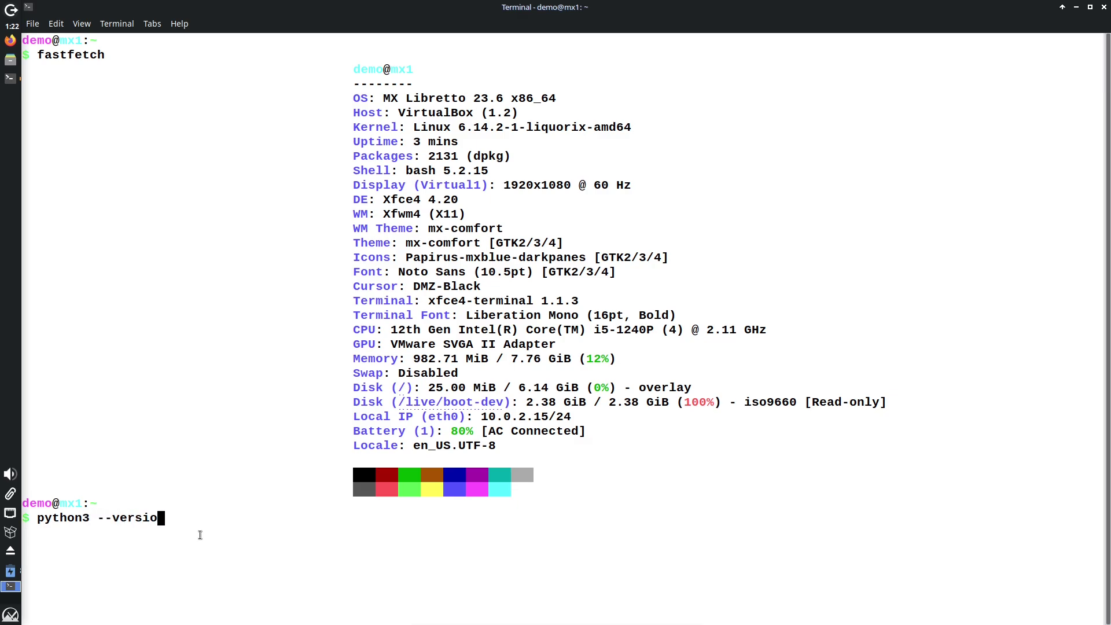
{"action": "key", "text": "Return"}
{"action": "type", "text": "ca"}
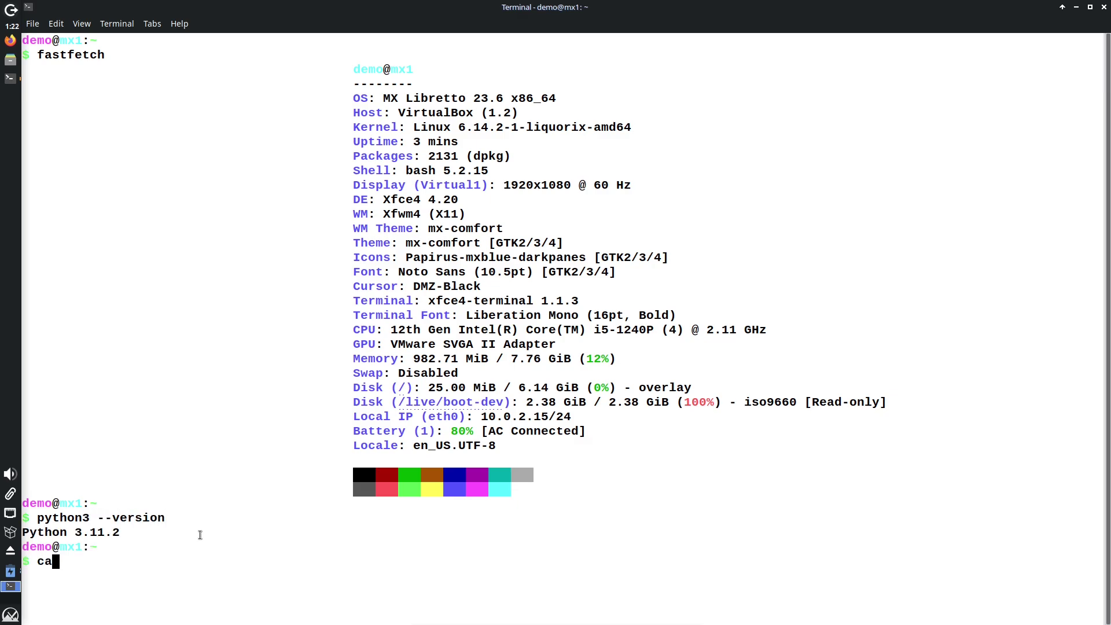
{"action": "type", "text": "t /etc/issue"}
{"action": "key", "text": "Return"}
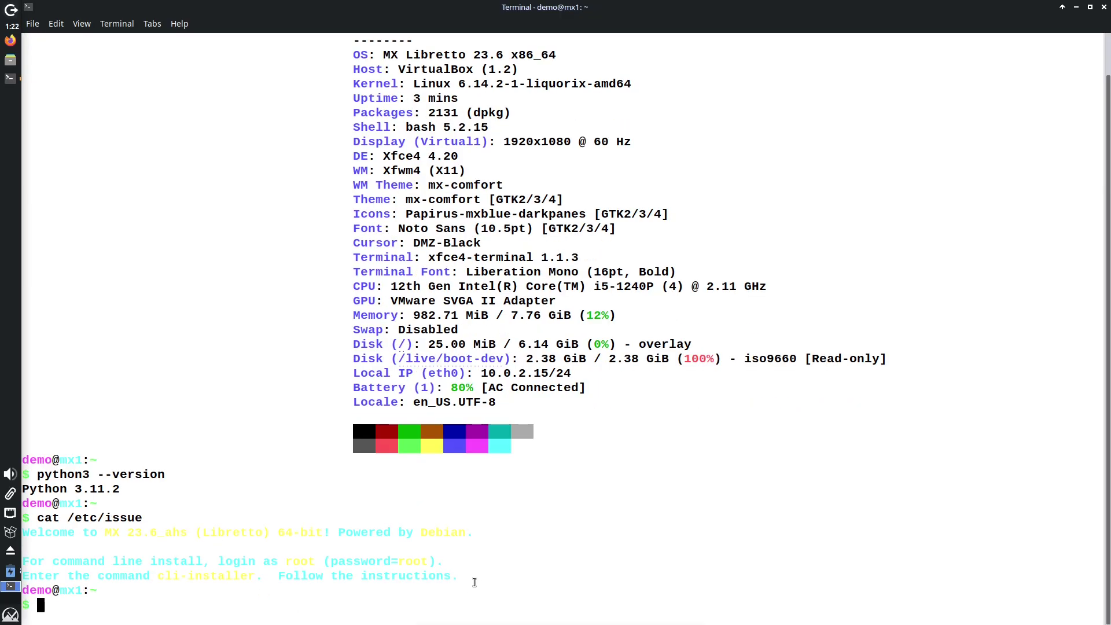
{"action": "left_click_drag", "start_coordinate": [464, 577], "coordinate": [84, 505]}
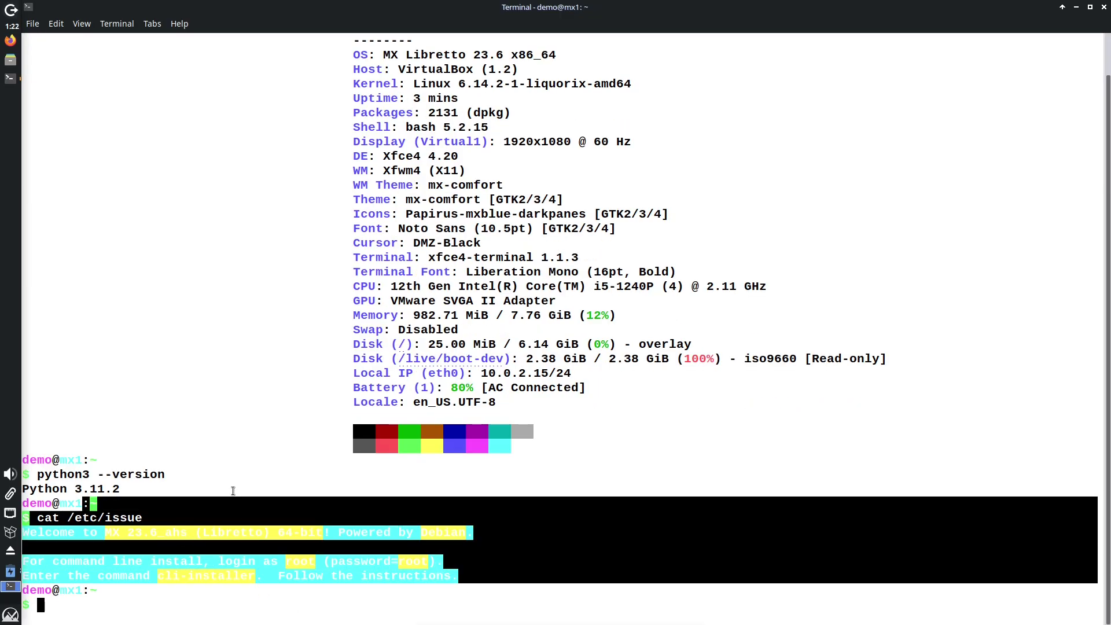
{"action": "left_click", "coordinate": [150, 604]}
- Clear the screen and run inxi -sv8 for a detailed system report
{"action": "type", "text": "inx"}
{"action": "key", "text": "BackSpace"}
{"action": "key", "text": "BackSpace"}
{"action": "key", "text": "BackSpace"}
{"action": "type", "text": "clear"}
{"action": "key", "text": "Return"}
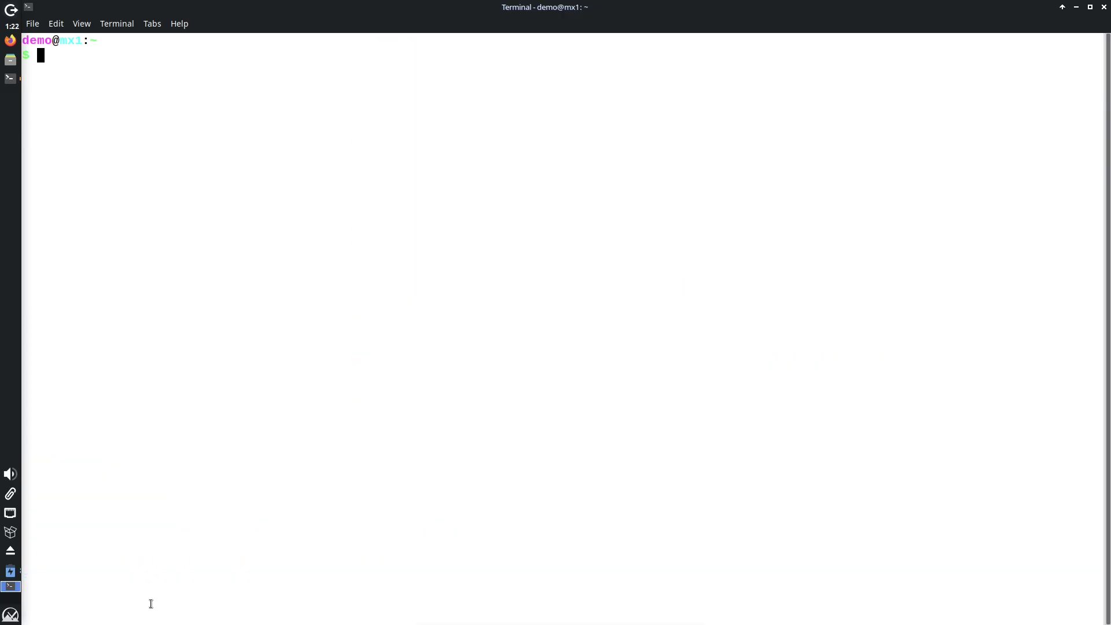
{"action": "type", "text": "inxi -sv8"}
{"action": "key", "text": "Return"}
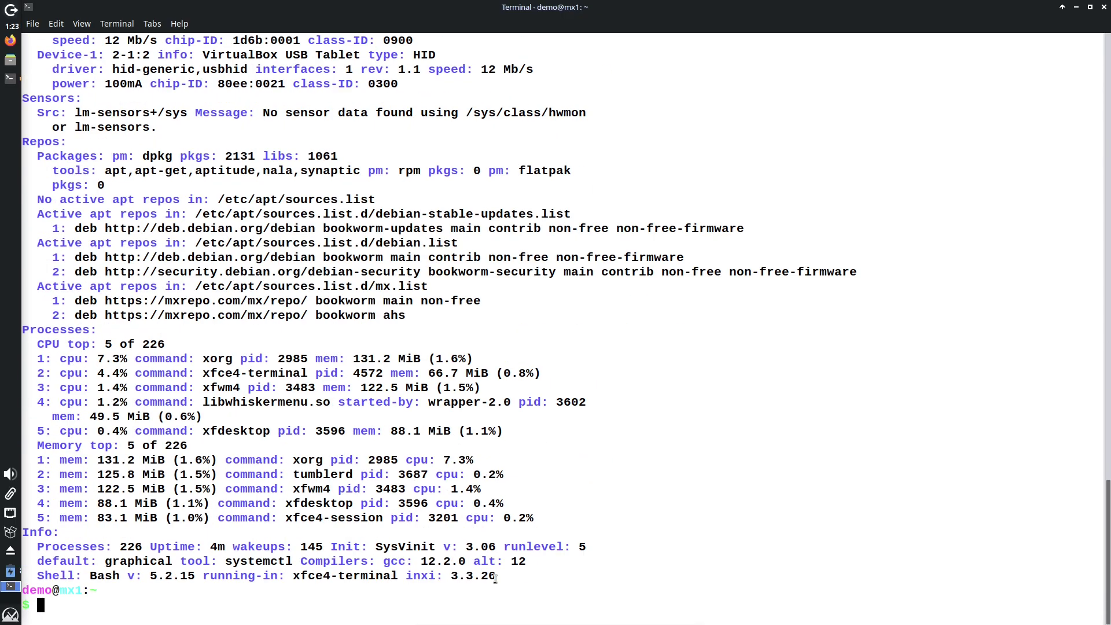
- Highlight the report's Info, Audio, Display/OpenGL and System sections
{"action": "left_click_drag", "start_coordinate": [496, 579], "coordinate": [21, 531]}
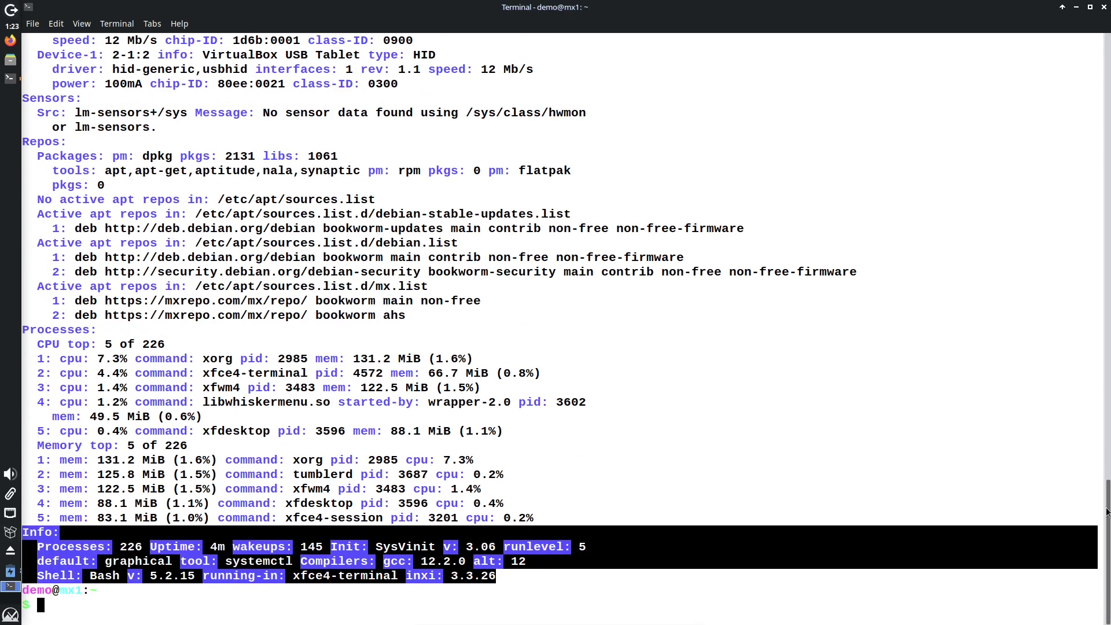
{"action": "left_click_drag", "start_coordinate": [1106, 512], "coordinate": [1105, 277]}
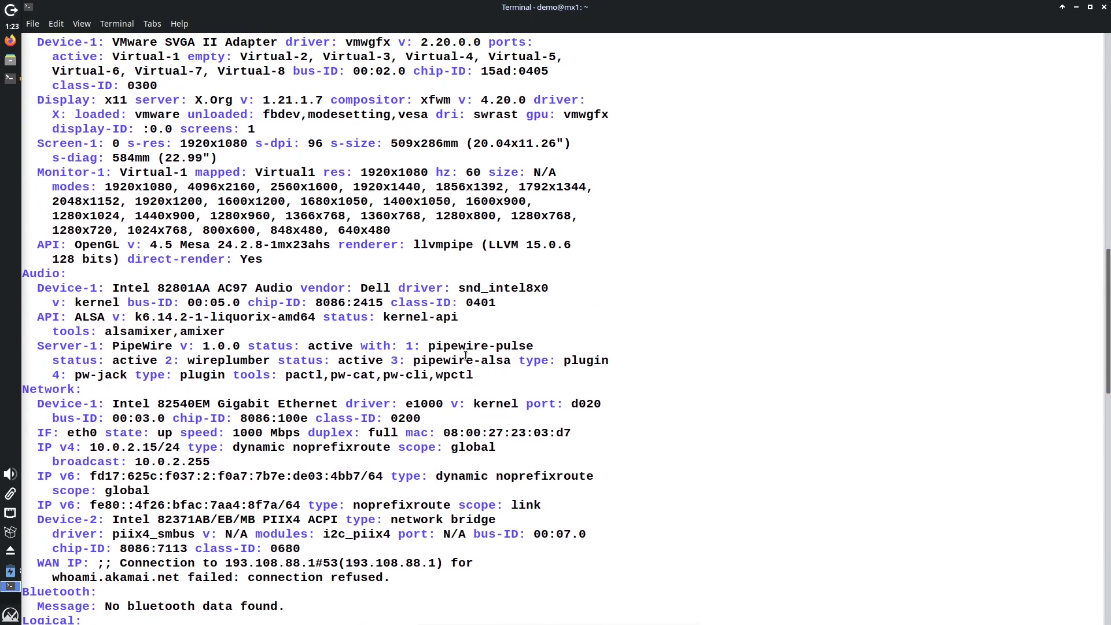
{"action": "left_click_drag", "start_coordinate": [25, 272], "coordinate": [521, 375]}
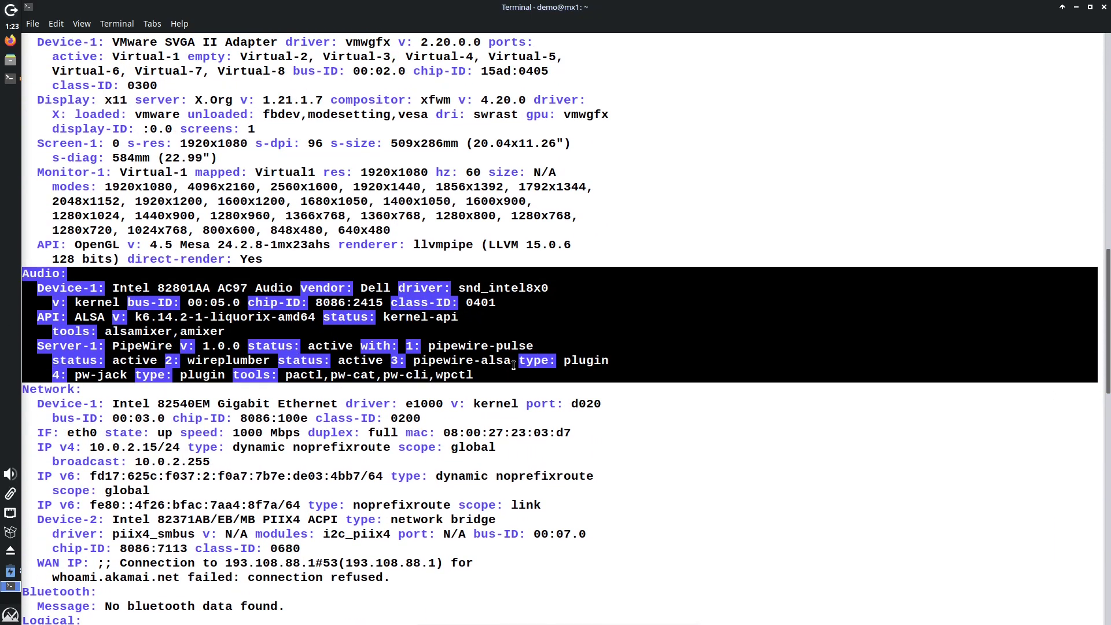
{"action": "left_click_drag", "start_coordinate": [33, 99], "coordinate": [626, 247]}
{"action": "left_click_drag", "start_coordinate": [1105, 314], "coordinate": [1090, 90]}
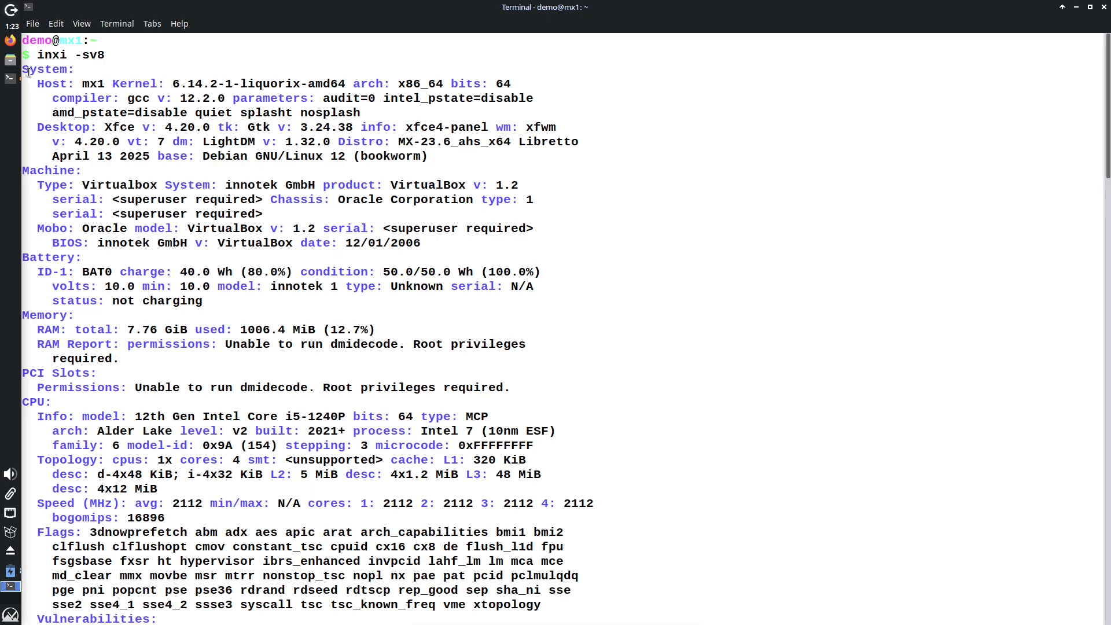
{"action": "left_click_drag", "start_coordinate": [28, 71], "coordinate": [673, 355]}
- Close the terminal and launch MX Tools by searching 'mx' in the menu
{"action": "left_click", "coordinate": [1103, 7]}
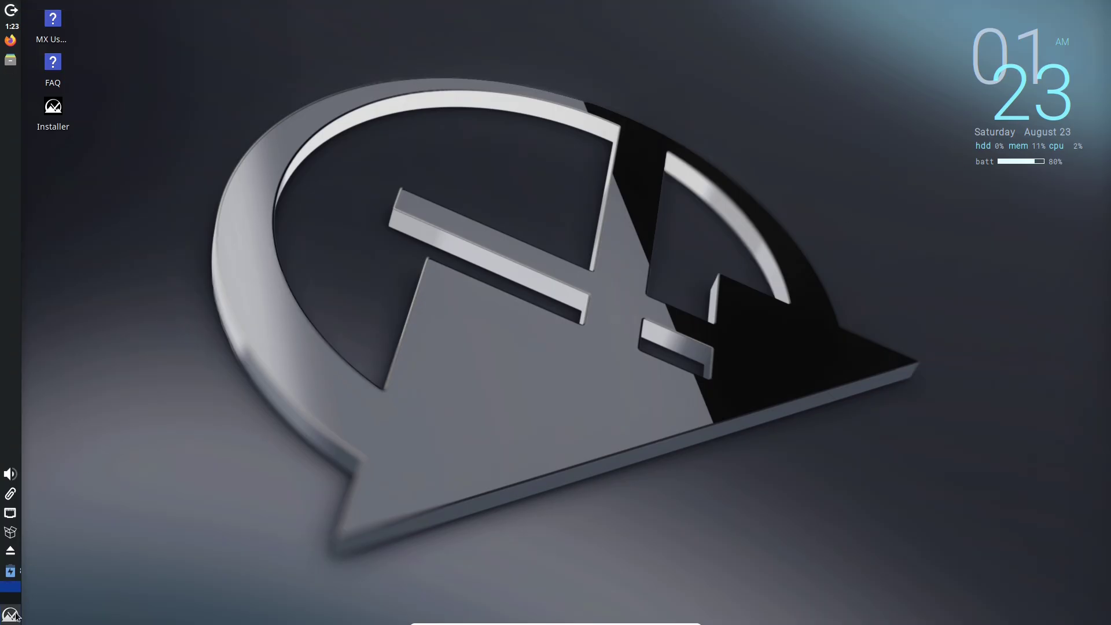
{"action": "key", "text": "super"}
{"action": "type", "text": "mx"}
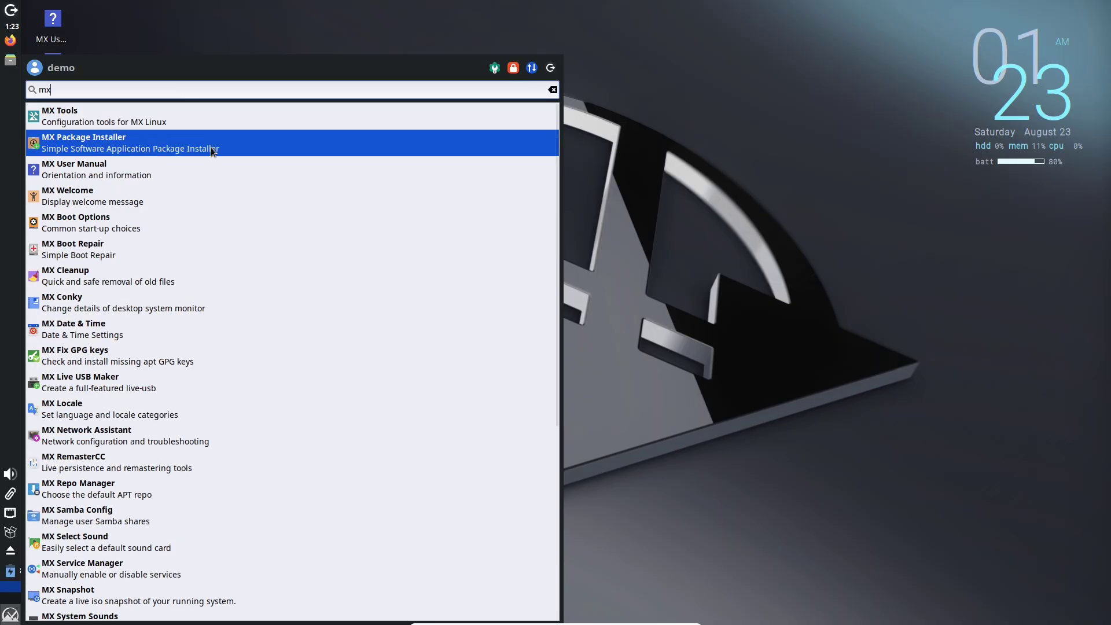
{"action": "left_click", "coordinate": [192, 119]}
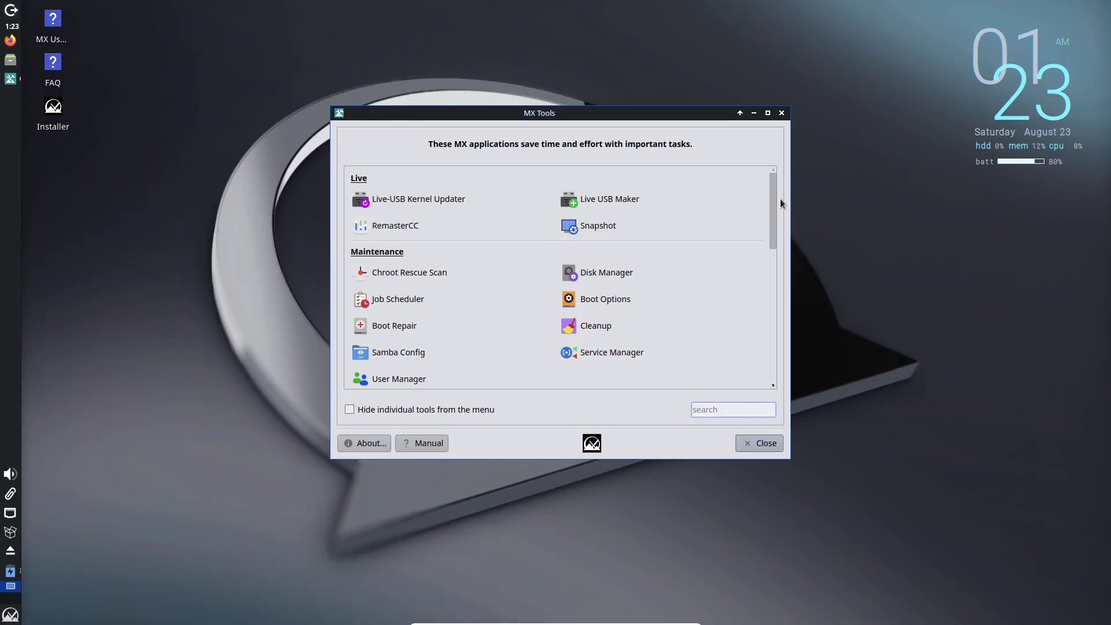
- Run the Nvidia driver installer, which reports 'No nvidia card found', then open About MX Linux
{"action": "left_click_drag", "start_coordinate": [773, 206], "coordinate": [768, 271]}
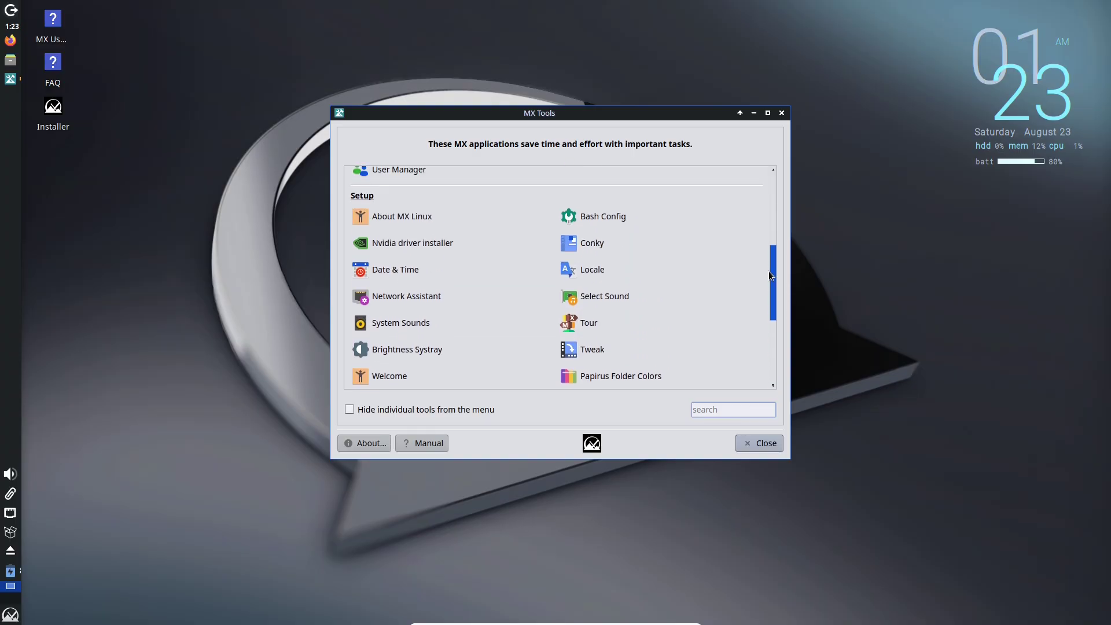
{"action": "left_click", "coordinate": [421, 246]}
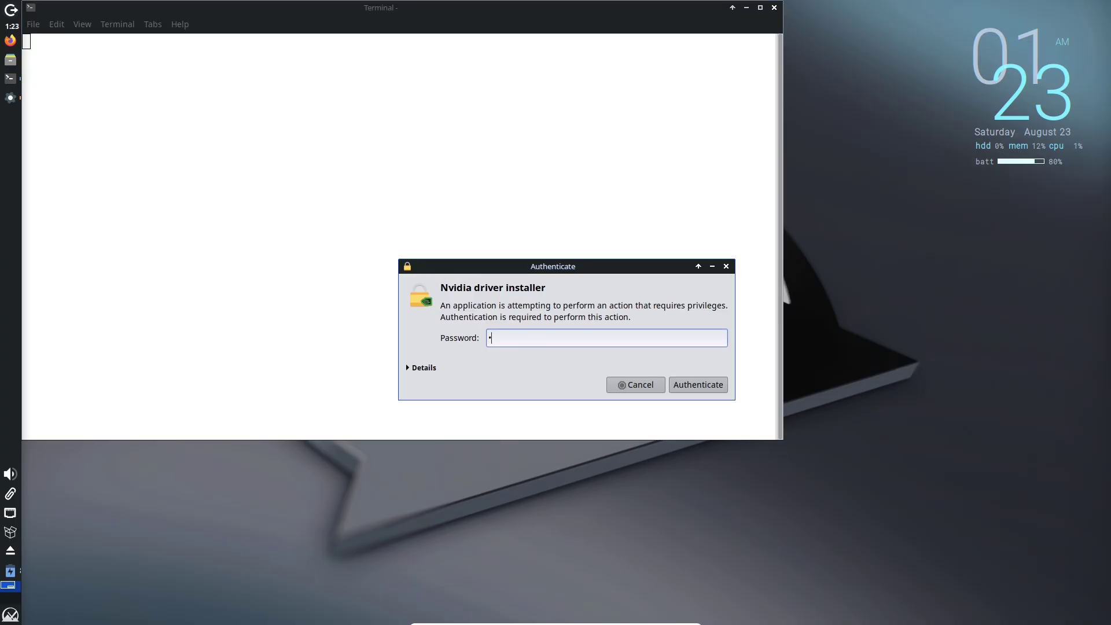
{"action": "key", "text": "Return"}
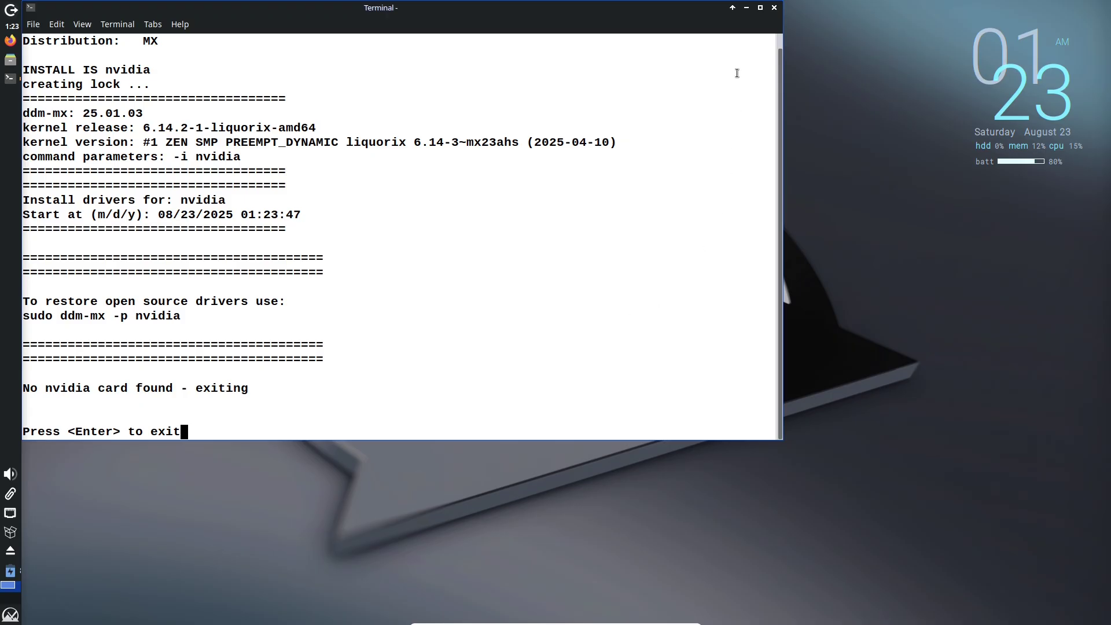
{"action": "left_click", "coordinate": [760, 8]}
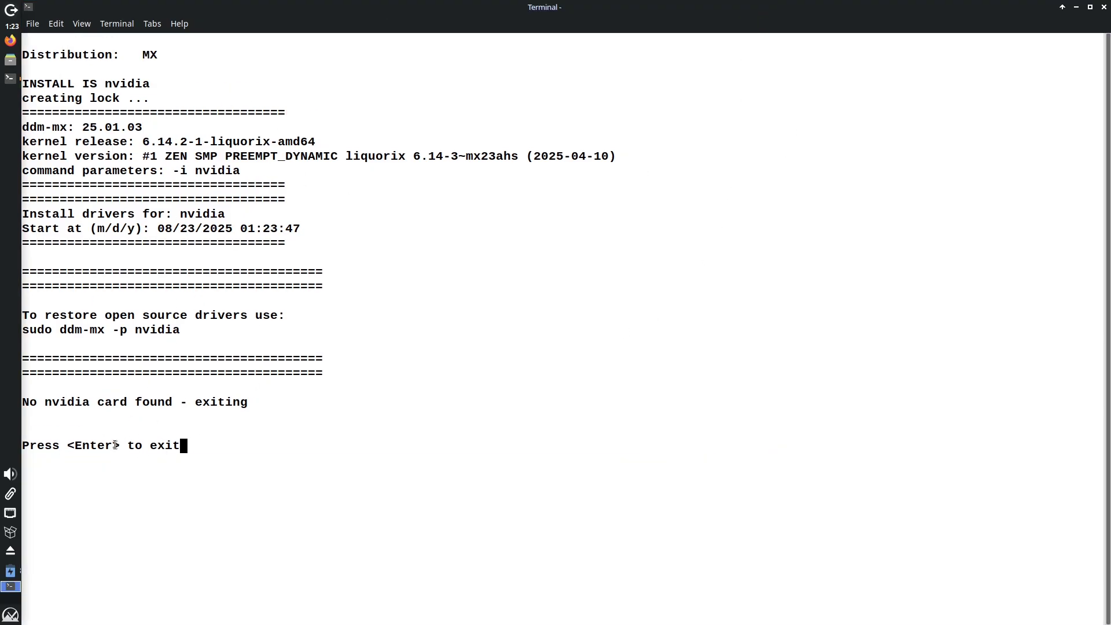
{"action": "left_click_drag", "start_coordinate": [25, 402], "coordinate": [288, 404]}
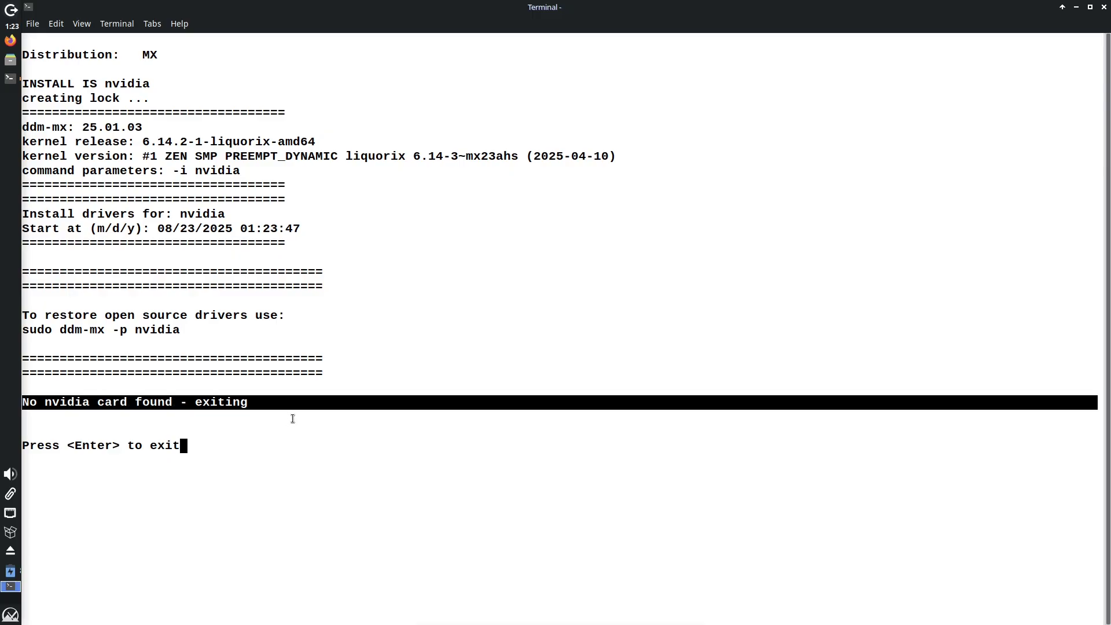
{"action": "left_click", "coordinate": [1103, 9]}
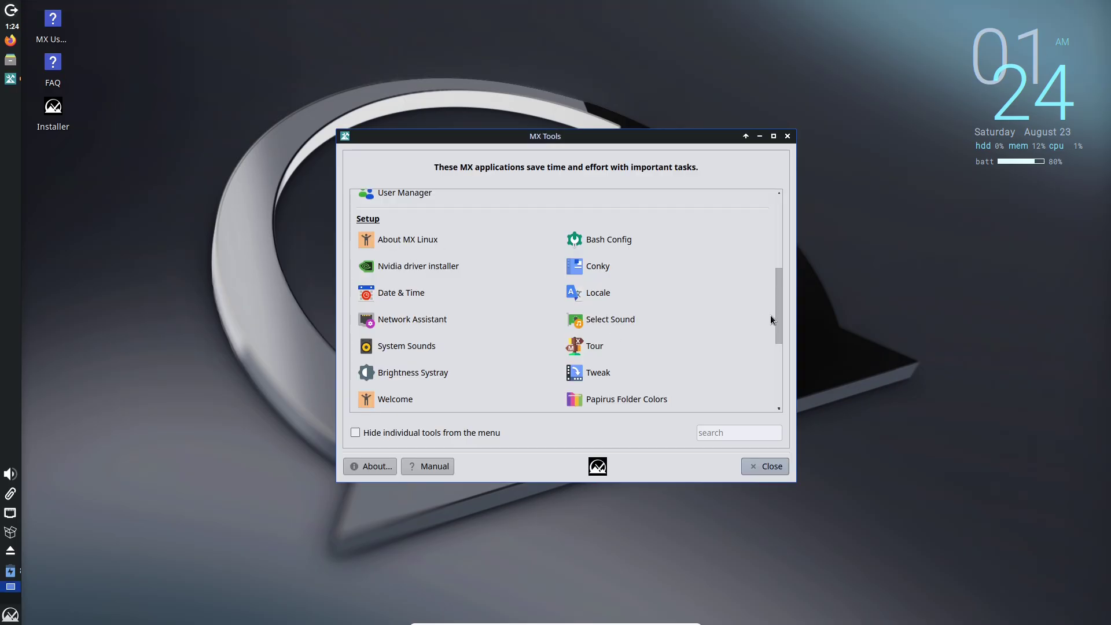
{"action": "left_click", "coordinate": [416, 239]}
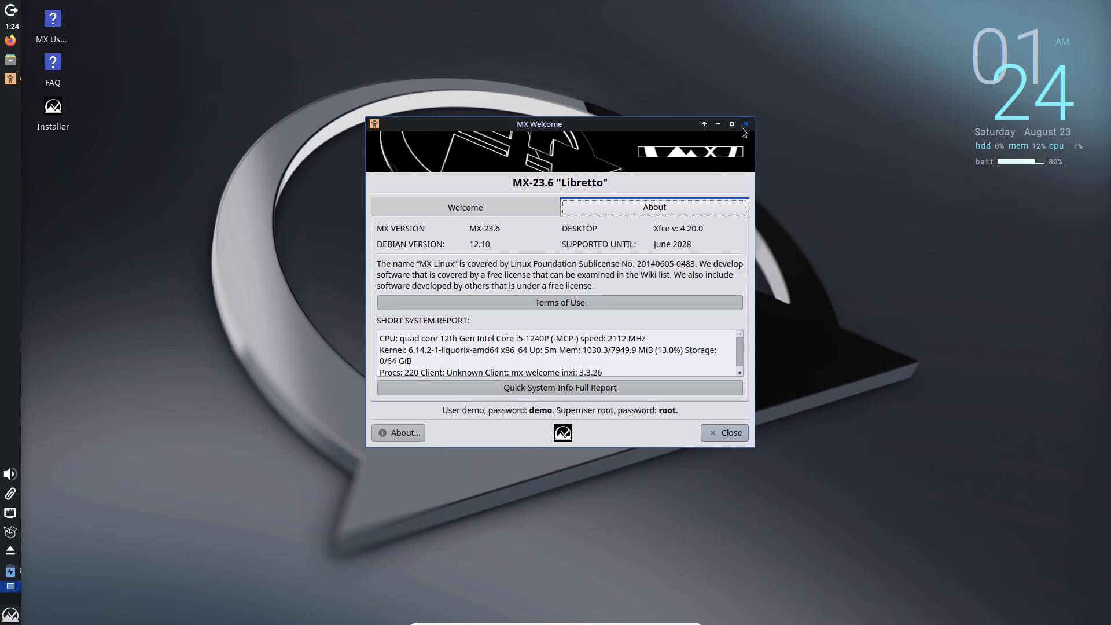
- Close Welcome and MX Tools, then launch MX Package Installer maximized and authenticate
{"action": "left_click", "coordinate": [744, 125]}
{"action": "left_click", "coordinate": [786, 136]}
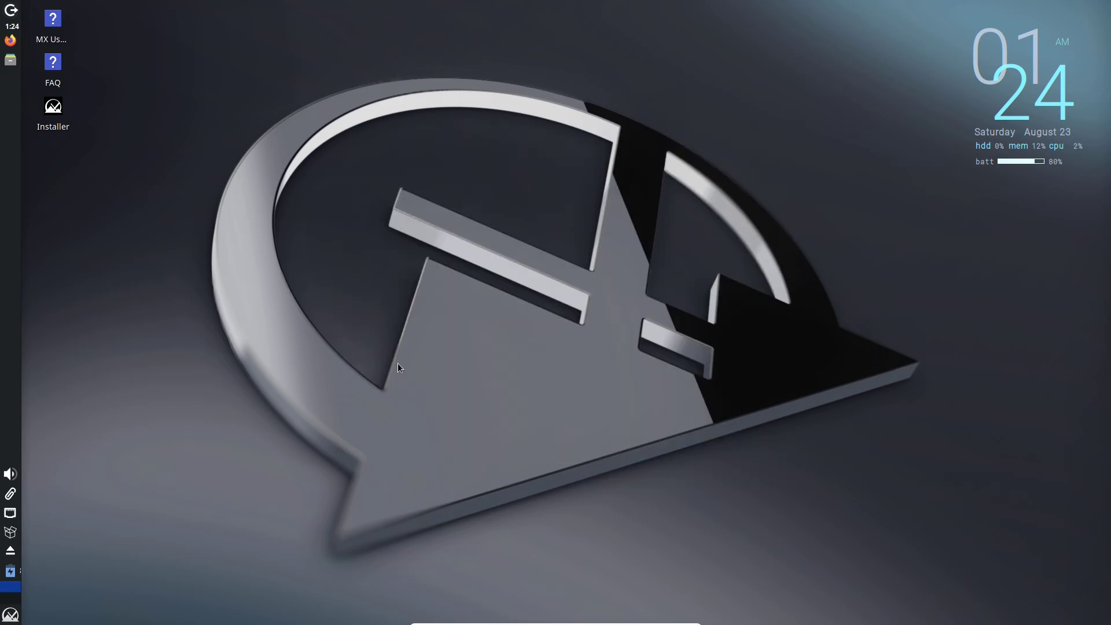
{"action": "left_click", "coordinate": [23, 609]}
{"action": "type", "text": "mx"}
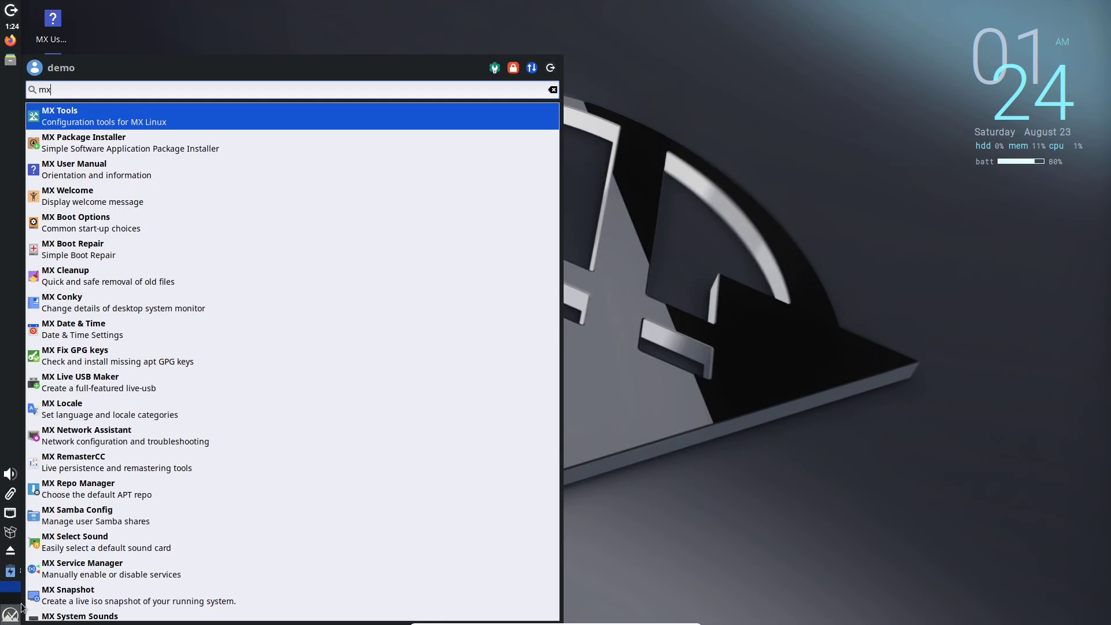
{"action": "left_click", "coordinate": [50, 141]}
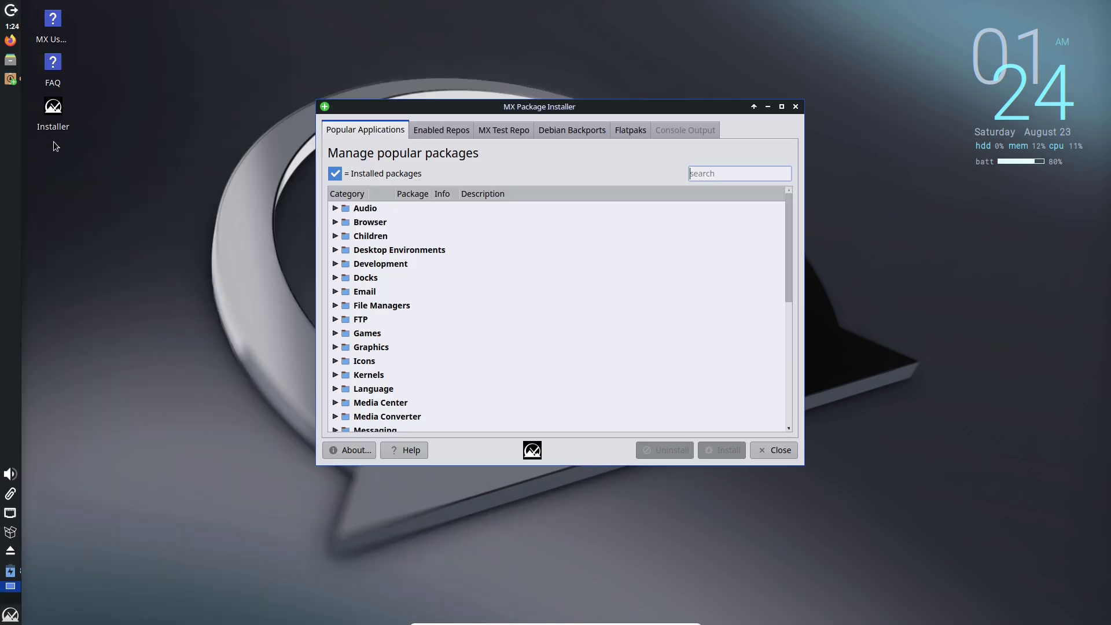
{"action": "left_click", "coordinate": [782, 107]}
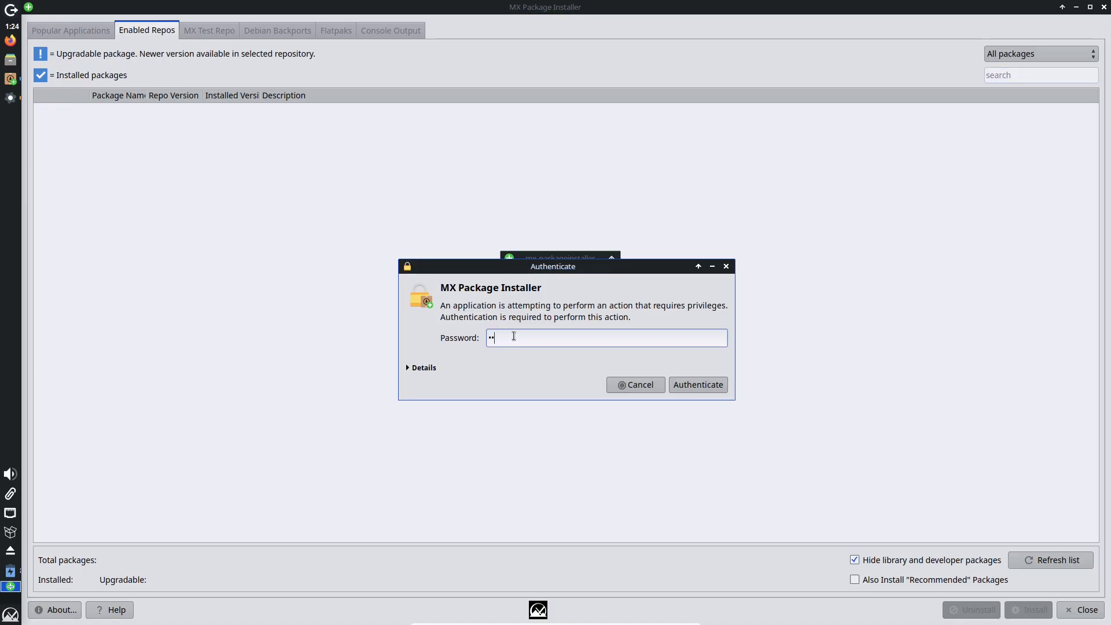
{"action": "left_click", "coordinate": [692, 384]}
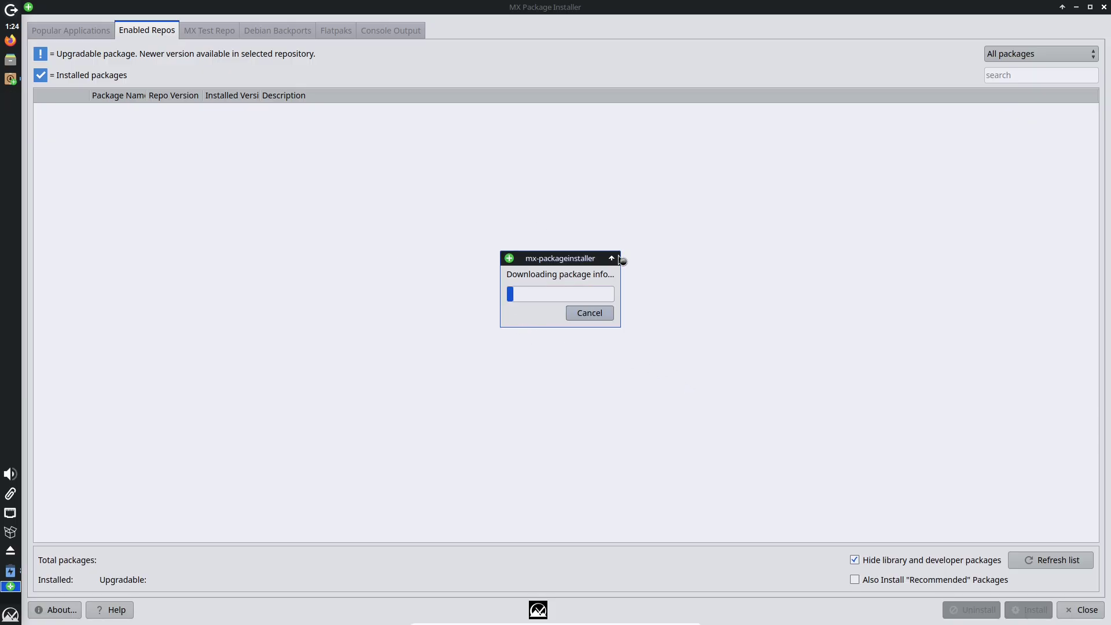
- Search 'mx' in the application menu again and scroll through the matching tools
{"action": "left_click", "coordinate": [15, 612]}
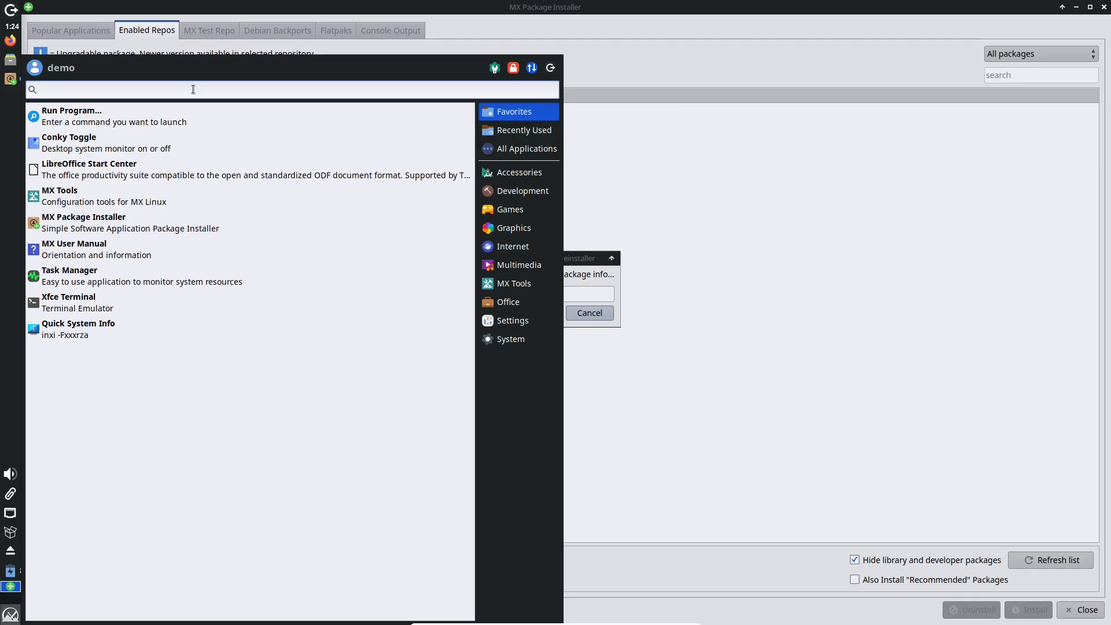
{"action": "type", "text": "mx"}
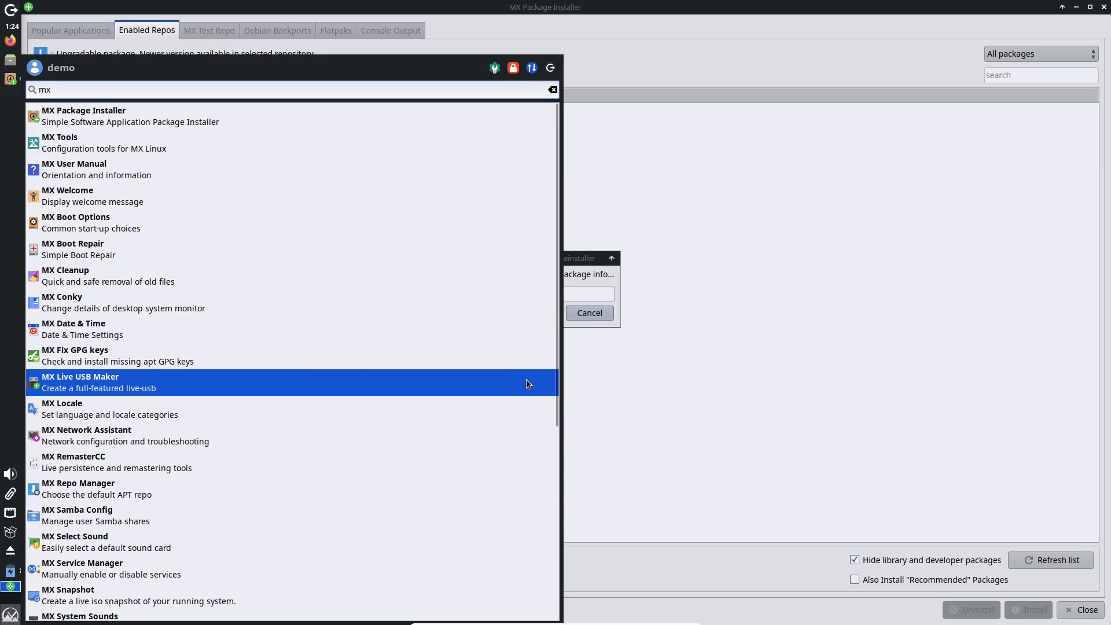
{"action": "scroll", "coordinate": [550, 440], "scroll_direction": "down", "scroll_amount": 3}
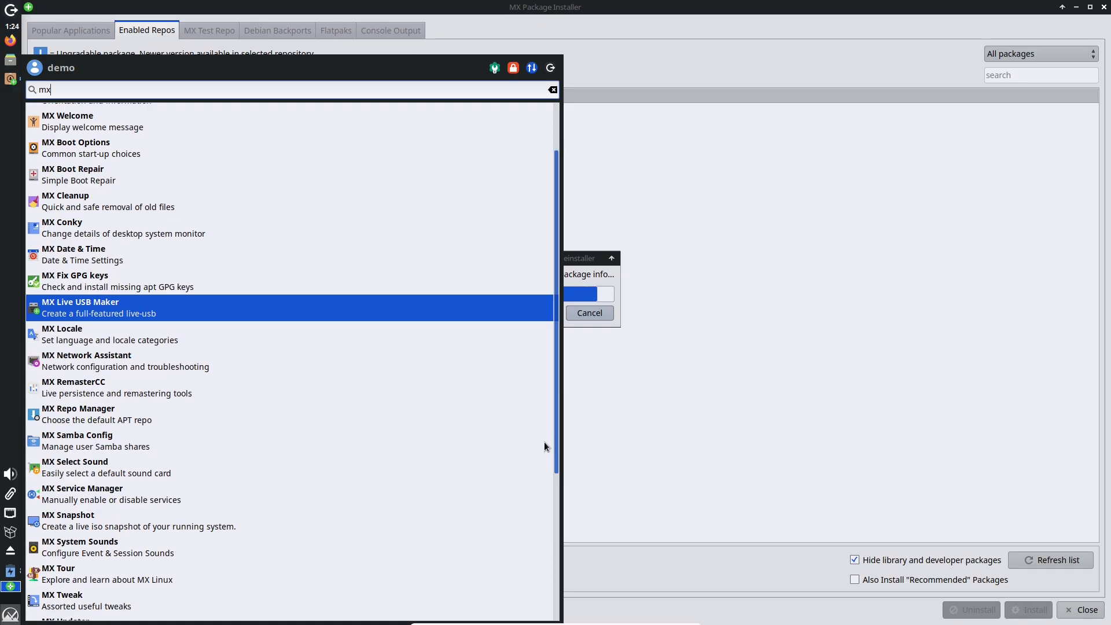
{"action": "scroll", "coordinate": [544, 442], "scroll_direction": "down", "scroll_amount": 8}
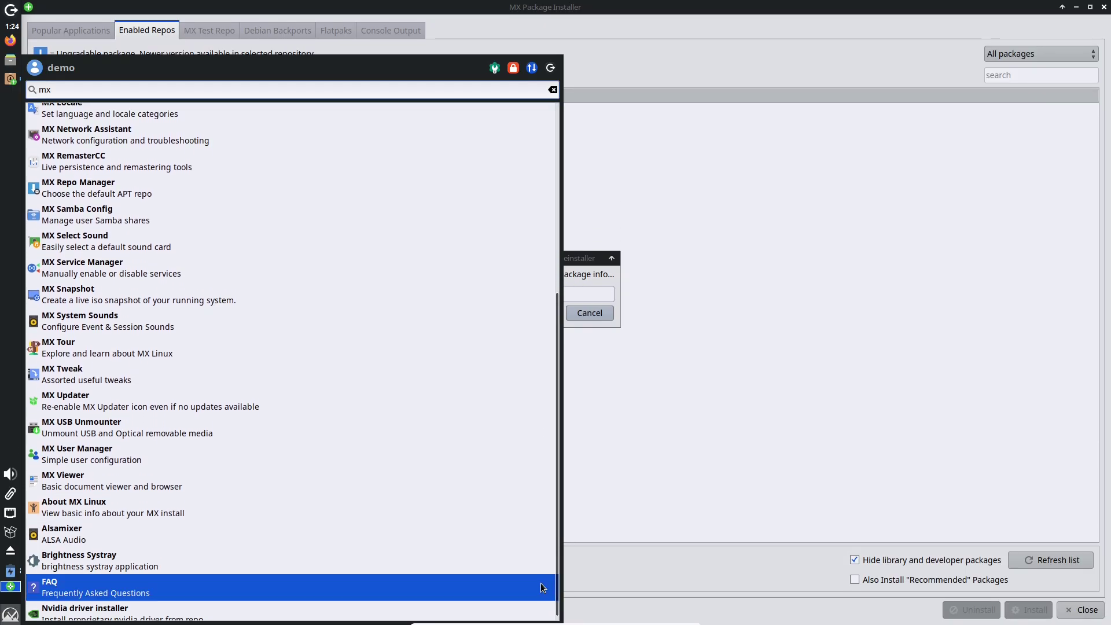
- Launch MX Tweak, move it to the right, and view its About information
{"action": "left_click", "coordinate": [196, 369]}
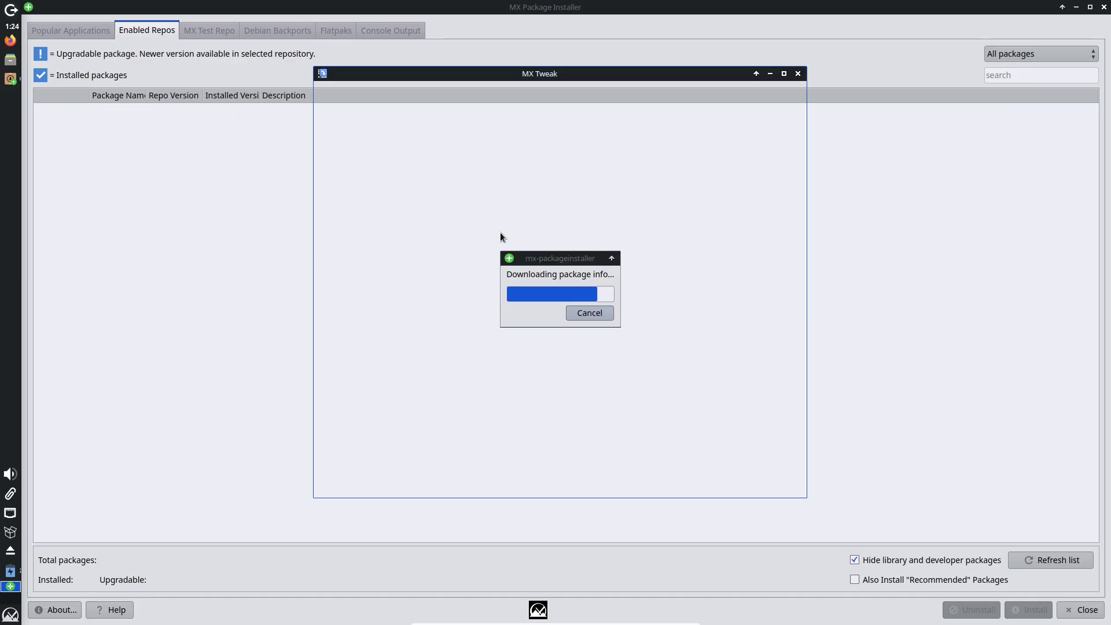
{"action": "left_click_drag", "start_coordinate": [519, 79], "coordinate": [794, 77]}
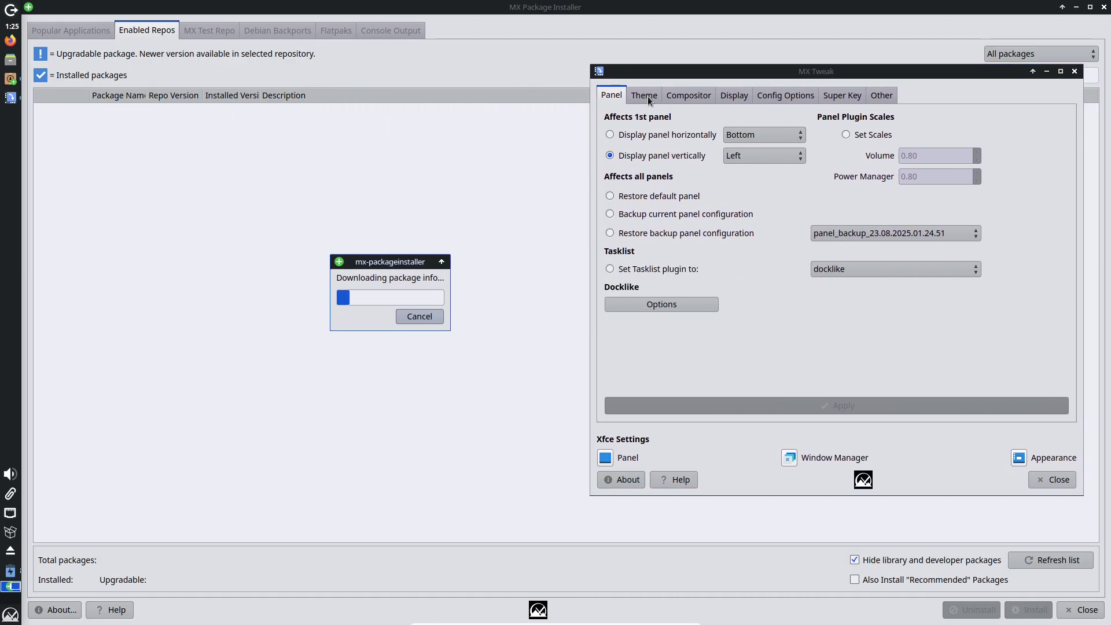
{"action": "left_click", "coordinate": [626, 480]}
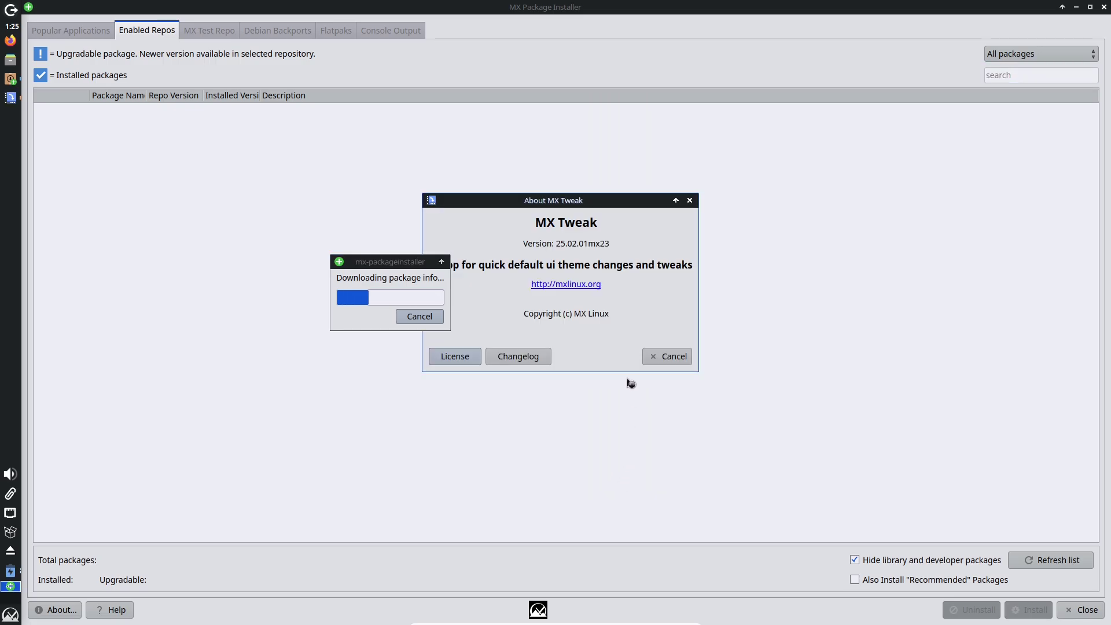
{"action": "left_click", "coordinate": [655, 357]}
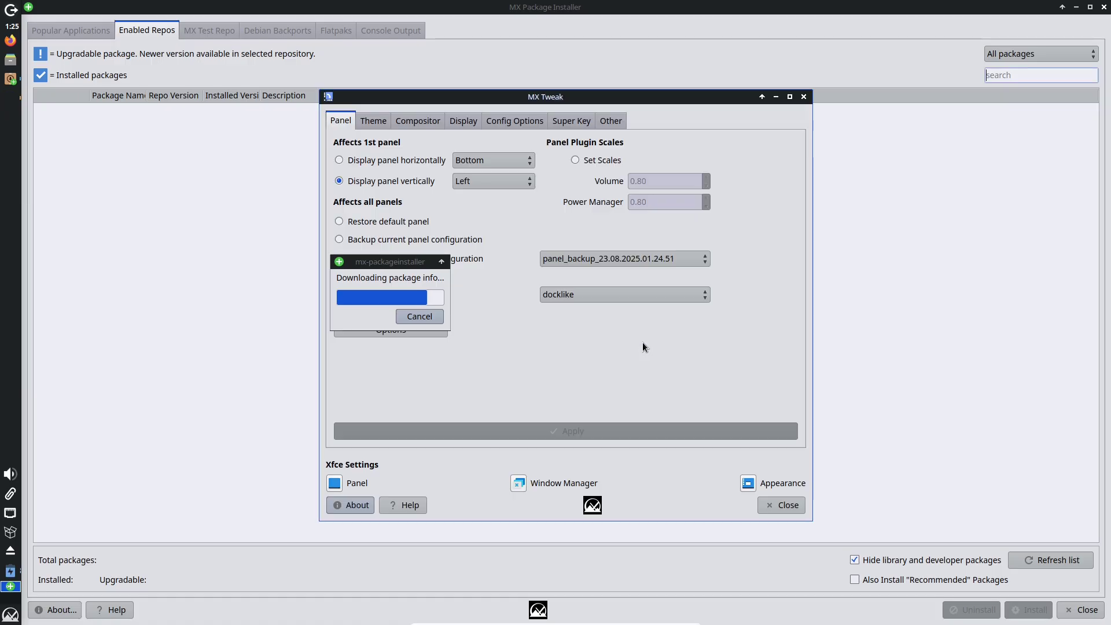
{"action": "left_click_drag", "start_coordinate": [544, 96], "coordinate": [694, 104]}
- Review MX Tweak's Theme, Compositor, Display, Config Options, Super Key and Other settings
{"action": "left_click", "coordinate": [530, 130]}
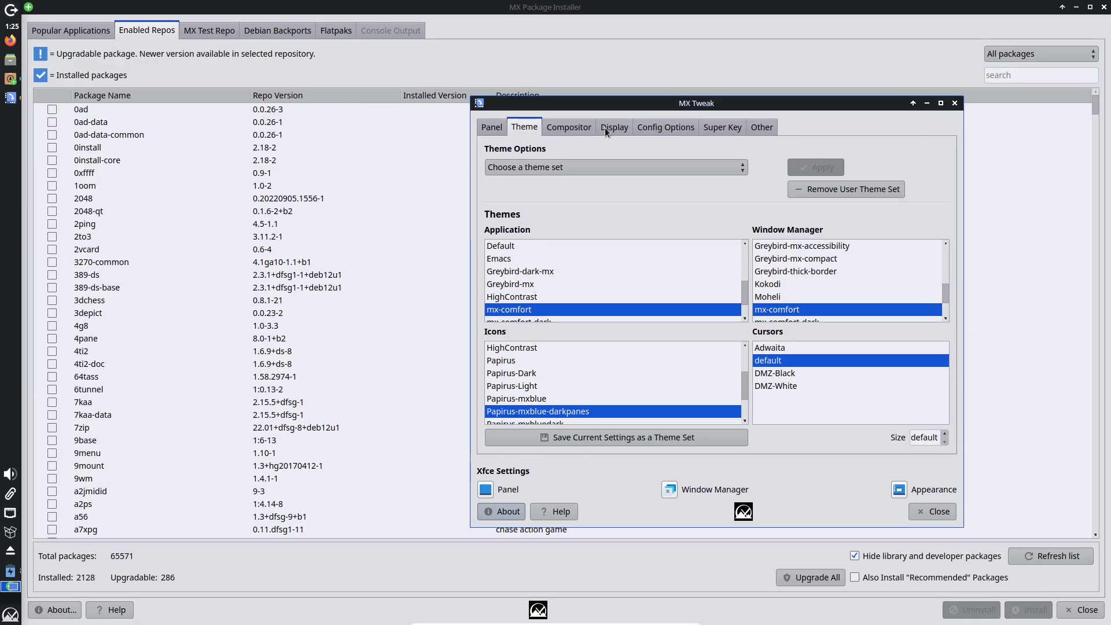
{"action": "left_click", "coordinate": [570, 128]}
{"action": "left_click", "coordinate": [626, 129]}
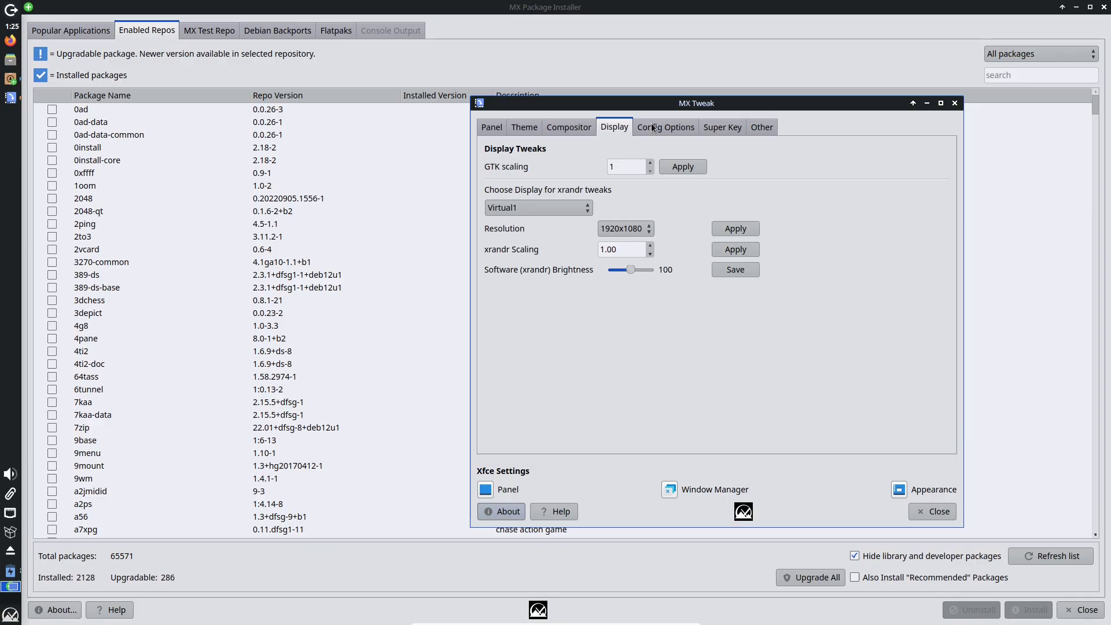
{"action": "left_click", "coordinate": [663, 128]}
{"action": "left_click", "coordinate": [717, 128]}
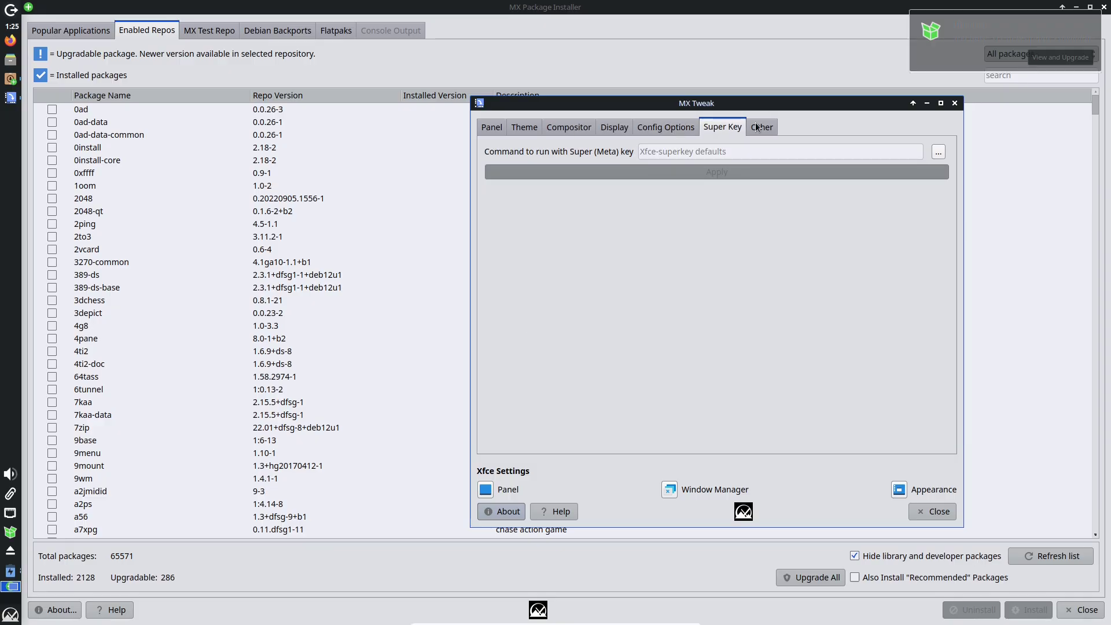
{"action": "left_click", "coordinate": [758, 127]}
- Close MX Tweak and expand the Audio, Docks, Children and Messaging popular-application categories
{"action": "left_click", "coordinate": [943, 510]}
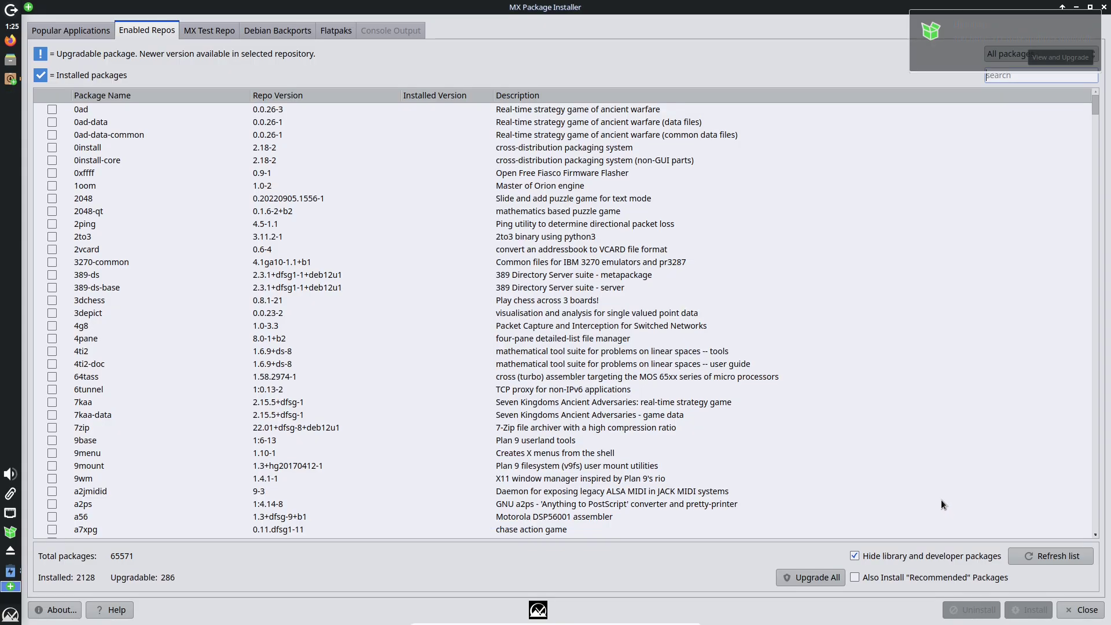
{"action": "left_click", "coordinate": [78, 30]}
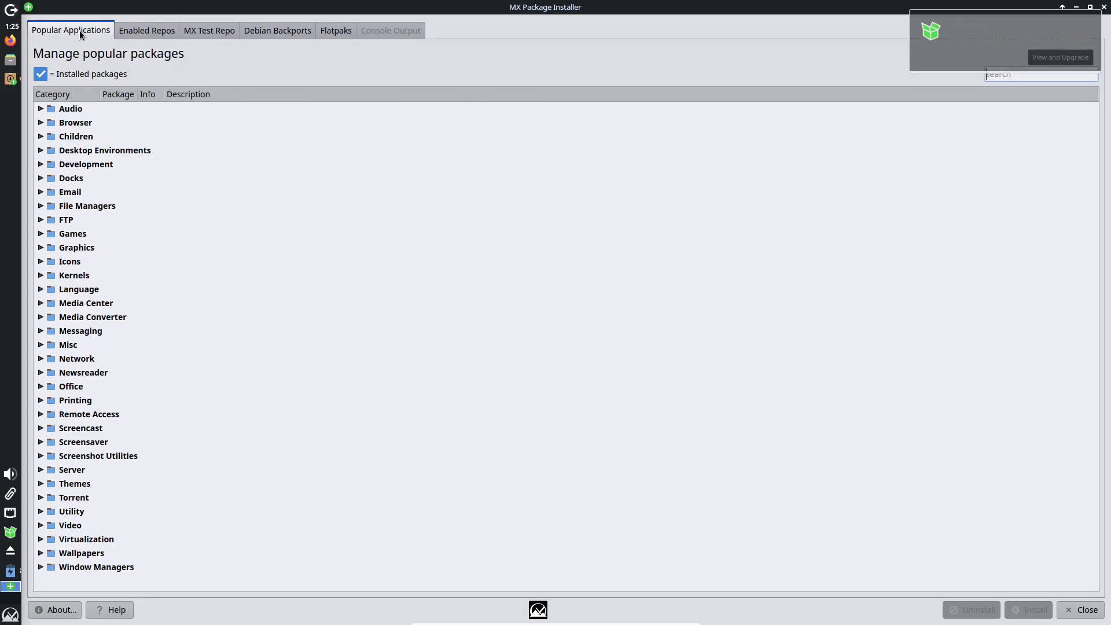
{"action": "left_click", "coordinate": [41, 109]}
{"action": "left_click", "coordinate": [41, 333]}
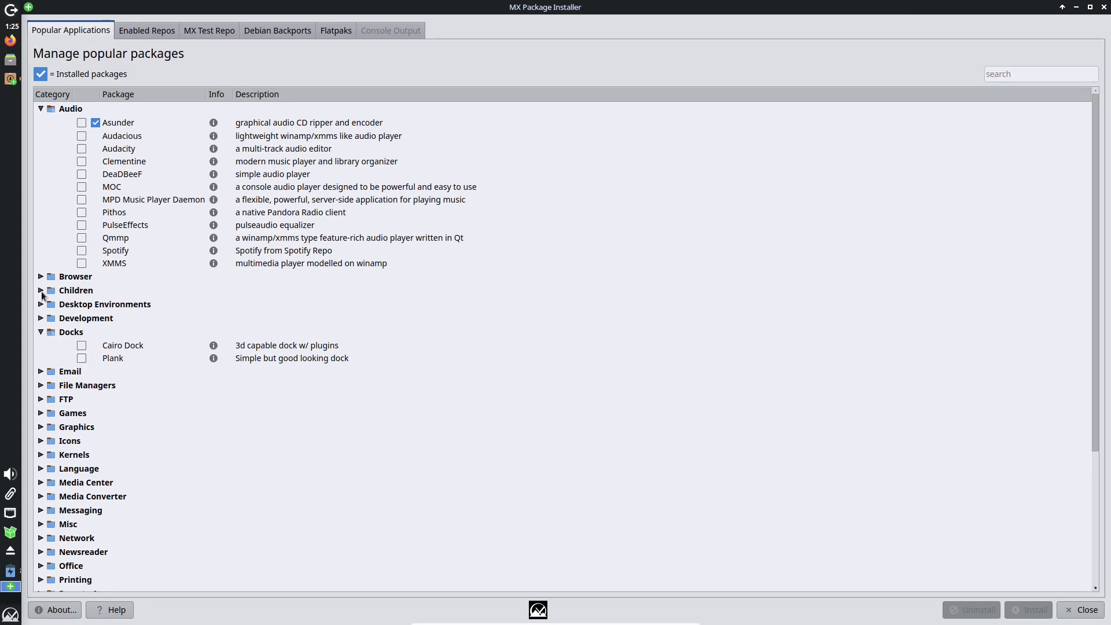
{"action": "left_click", "coordinate": [41, 291]}
{"action": "left_click_drag", "start_coordinate": [1096, 224], "coordinate": [1090, 347]}
{"action": "left_click", "coordinate": [40, 393]}
- Browse the Enabled Repos and MX Test Repo lists, filtering to installed packages then back to all
{"action": "left_click", "coordinate": [146, 34]}
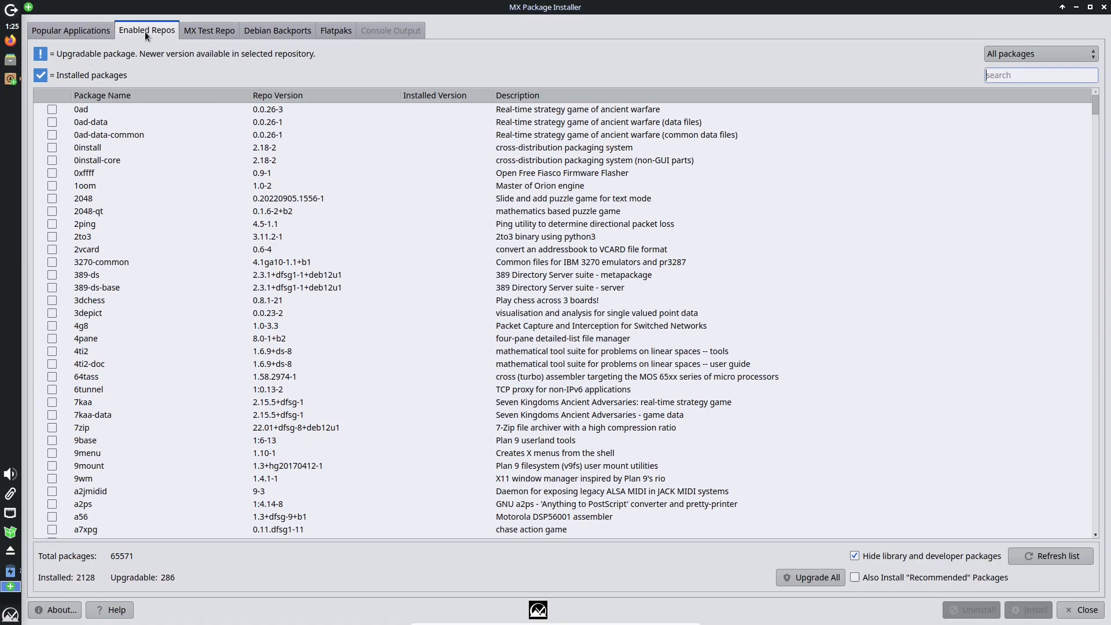
{"action": "mouse_move", "coordinate": [1095, 114]}
{"action": "left_mouse_down"}
{"action": "mouse_move", "coordinate": [1108, 549]}
{"action": "mouse_move", "coordinate": [1094, 103]}
{"action": "left_mouse_up"}
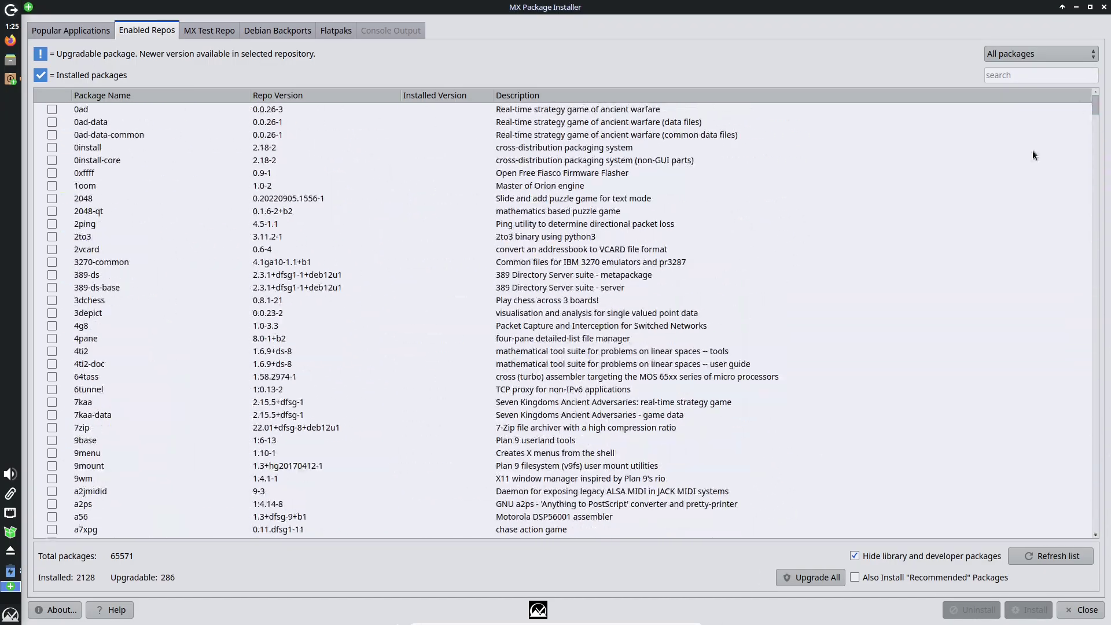
{"action": "left_click", "coordinate": [219, 32]}
{"action": "left_click", "coordinate": [671, 333]}
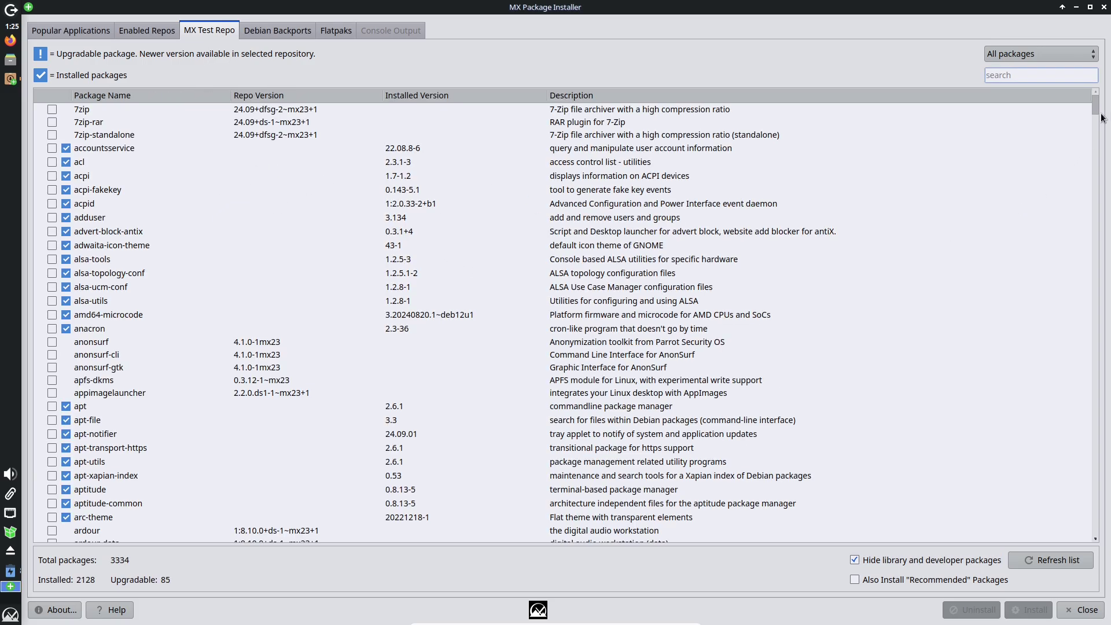
{"action": "left_click_drag", "start_coordinate": [1102, 117], "coordinate": [1064, 96]}
{"action": "left_click", "coordinate": [1044, 54]}
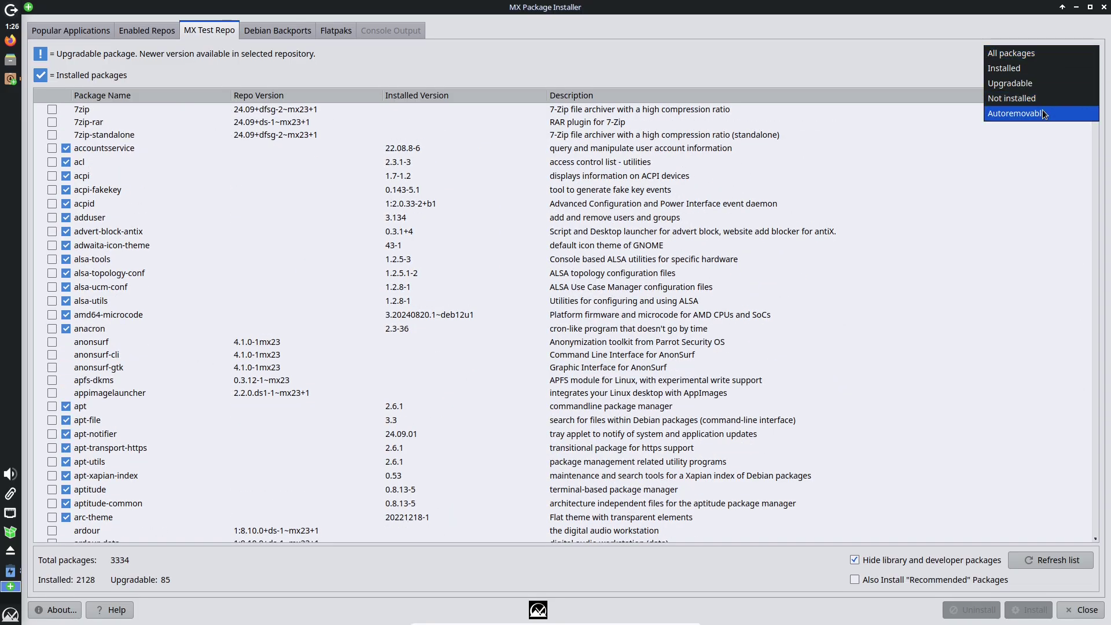
{"action": "left_click", "coordinate": [1033, 70]}
{"action": "mouse_move", "coordinate": [1093, 117]}
{"action": "left_mouse_down"}
{"action": "mouse_move", "coordinate": [1093, 526]}
{"action": "mouse_move", "coordinate": [1093, 113]}
{"action": "left_mouse_up"}
{"action": "left_click", "coordinate": [1057, 53]}
{"action": "left_click", "coordinate": [1037, 42]}
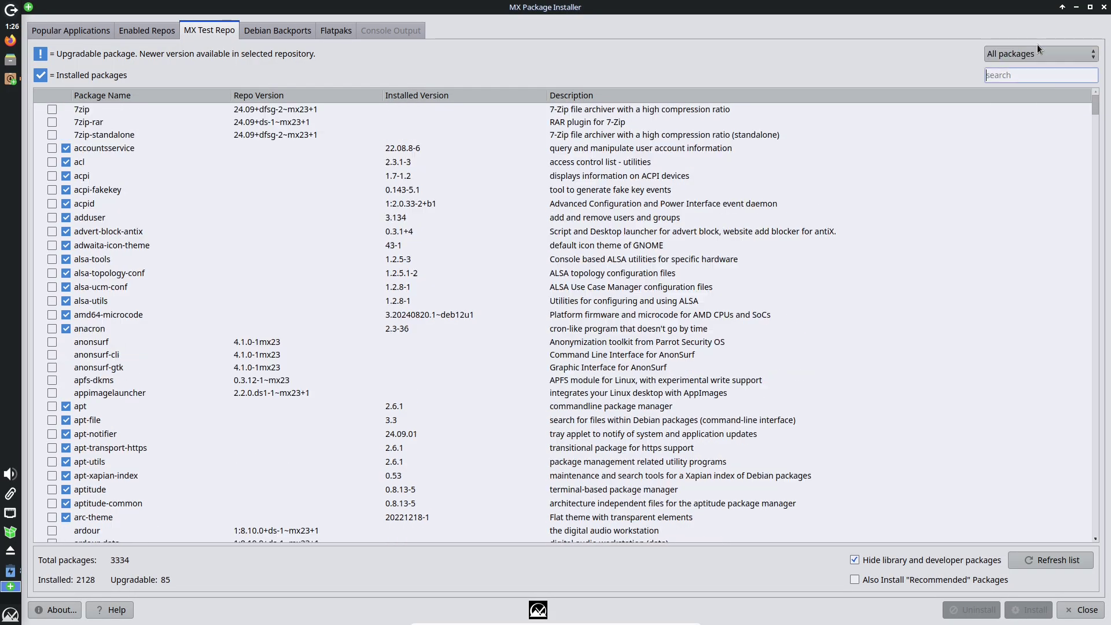
- View Debian Backports' 4413 packages, then the 3202 Flatpak apps from flathub
{"action": "left_click", "coordinate": [259, 35]}
{"action": "left_click", "coordinate": [670, 335]}
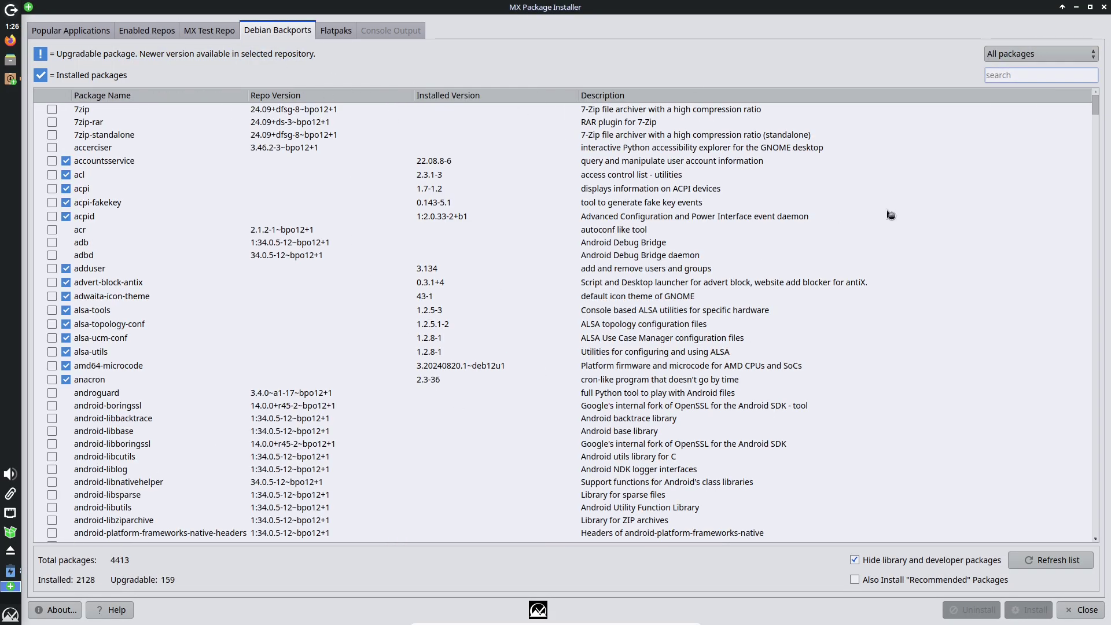
{"action": "left_click_drag", "start_coordinate": [1098, 109], "coordinate": [1077, 87]}
{"action": "left_click", "coordinate": [335, 30]}
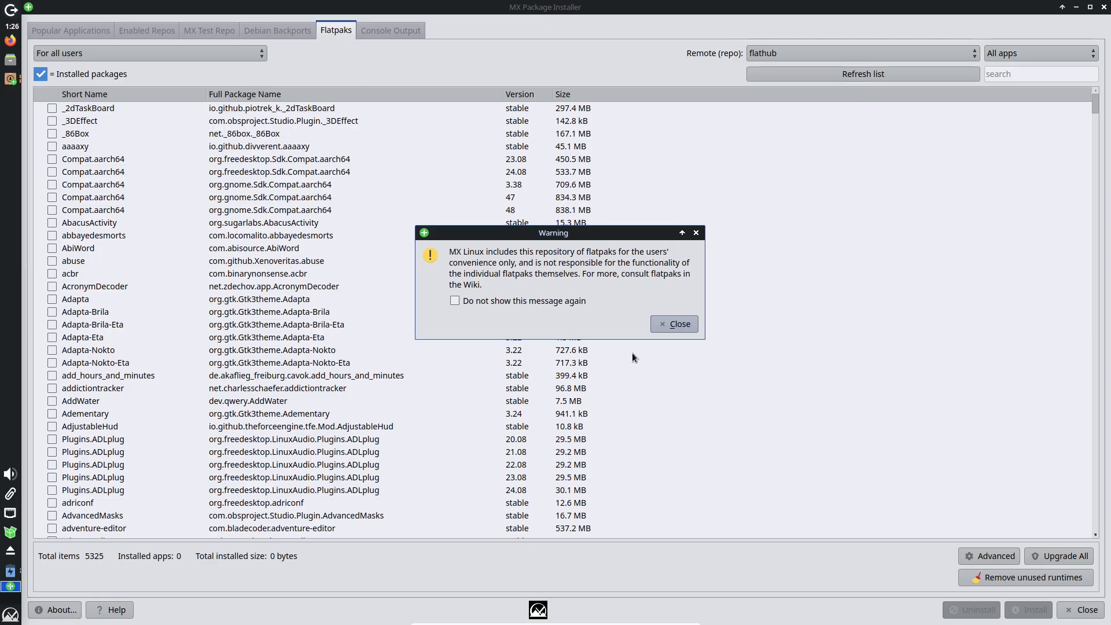
{"action": "left_click", "coordinate": [661, 326]}
{"action": "left_click_drag", "start_coordinate": [1095, 112], "coordinate": [1083, 93]}
- Keep flathub as the remote and inspect Manage Flatpak Remotes without changing anything
{"action": "left_click", "coordinate": [890, 52]}
{"action": "left_click", "coordinate": [984, 554]}
{"action": "left_click", "coordinate": [983, 555]}
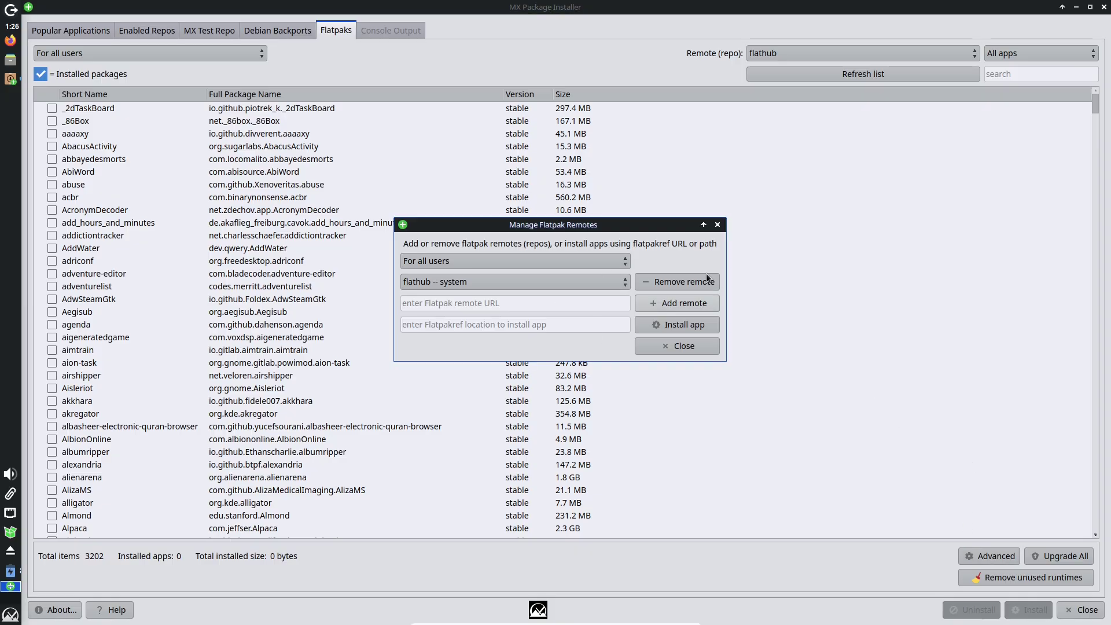
{"action": "left_click", "coordinate": [597, 256]}
{"action": "left_click", "coordinate": [614, 282]}
{"action": "left_click", "coordinate": [739, 225]}
{"action": "left_click", "coordinate": [718, 225]}
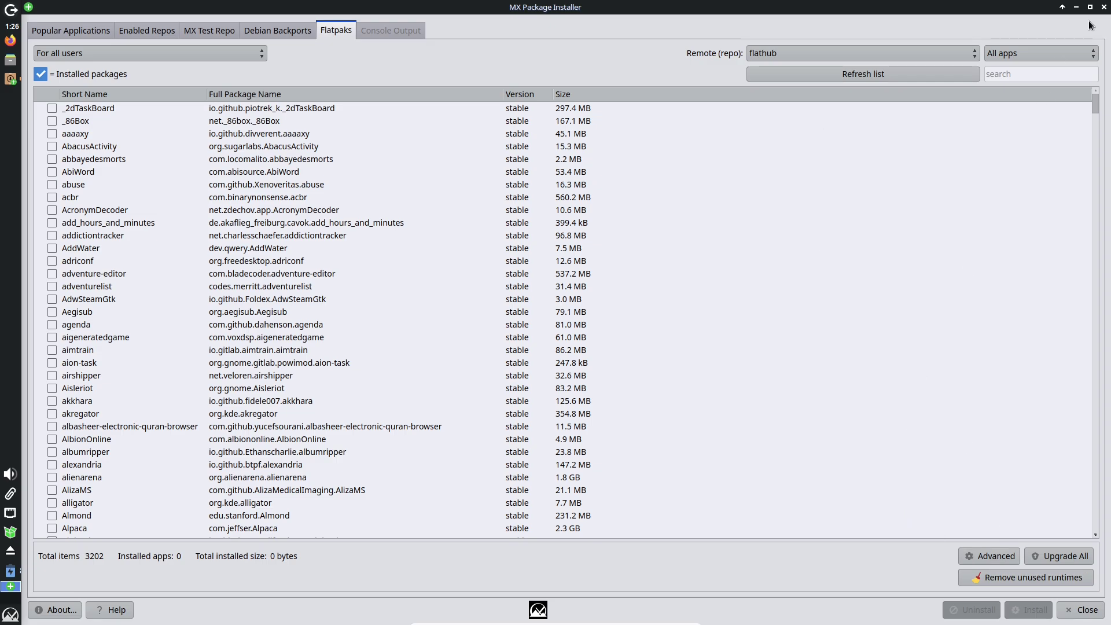
- Close Package Installer and open Appearance from the Settings menu category, maximized
{"action": "left_click", "coordinate": [1104, 7]}
{"action": "left_click", "coordinate": [11, 614]}
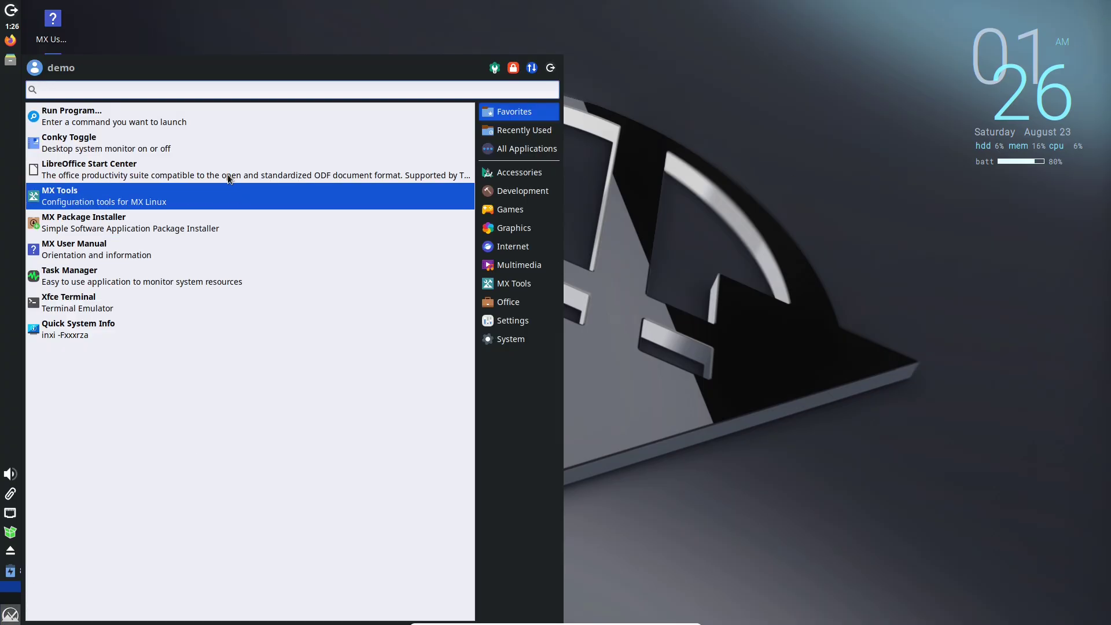
{"action": "left_click", "coordinate": [519, 339]}
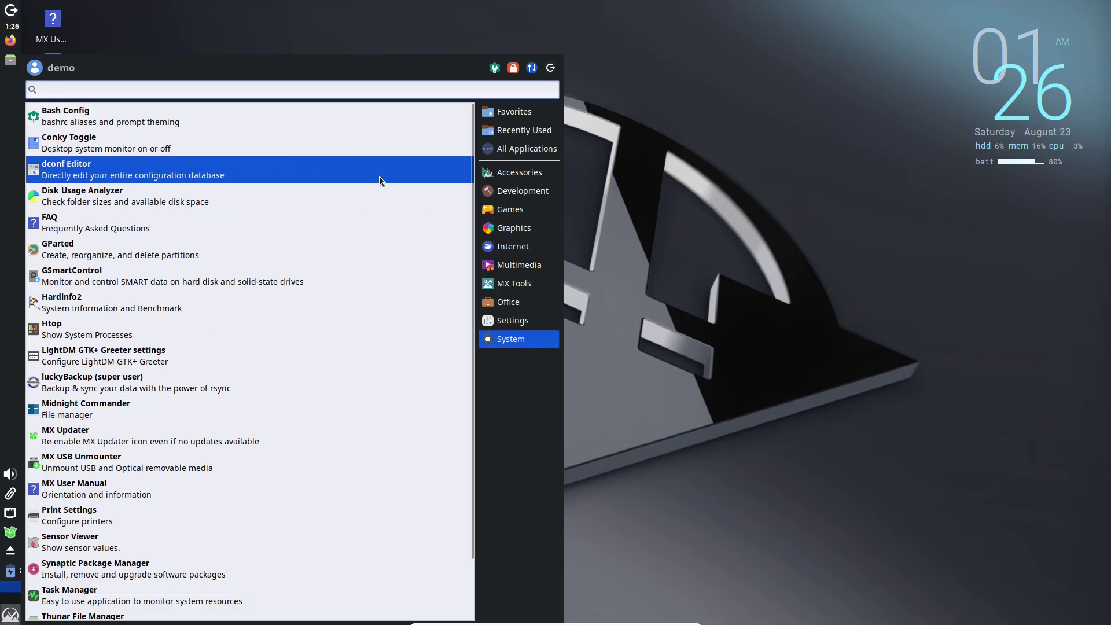
{"action": "left_click", "coordinate": [512, 320]}
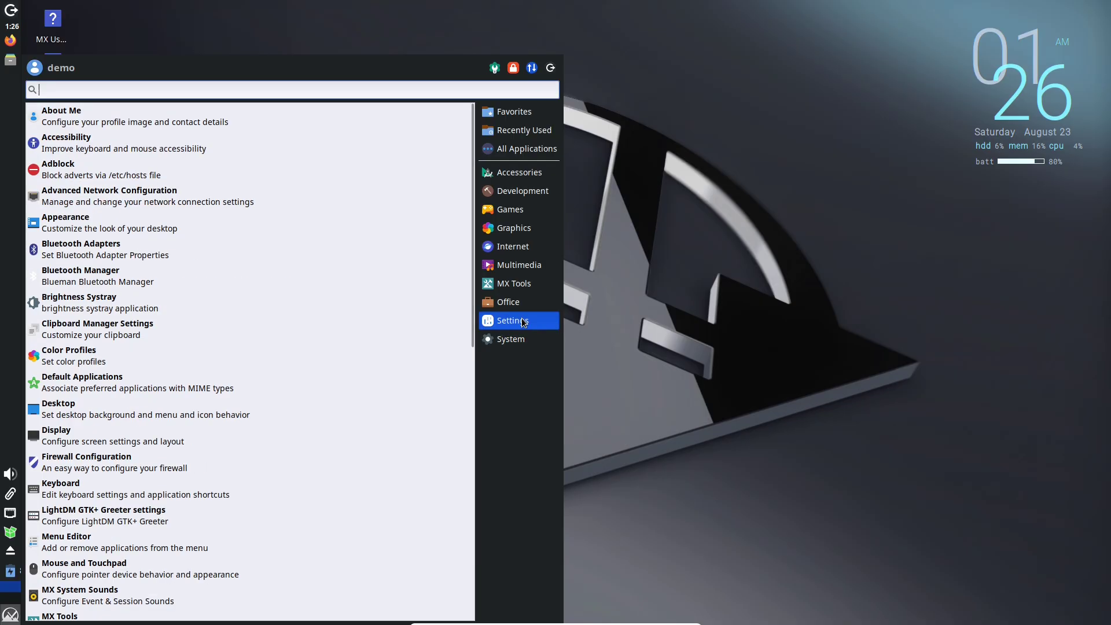
{"action": "left_click", "coordinate": [166, 222]}
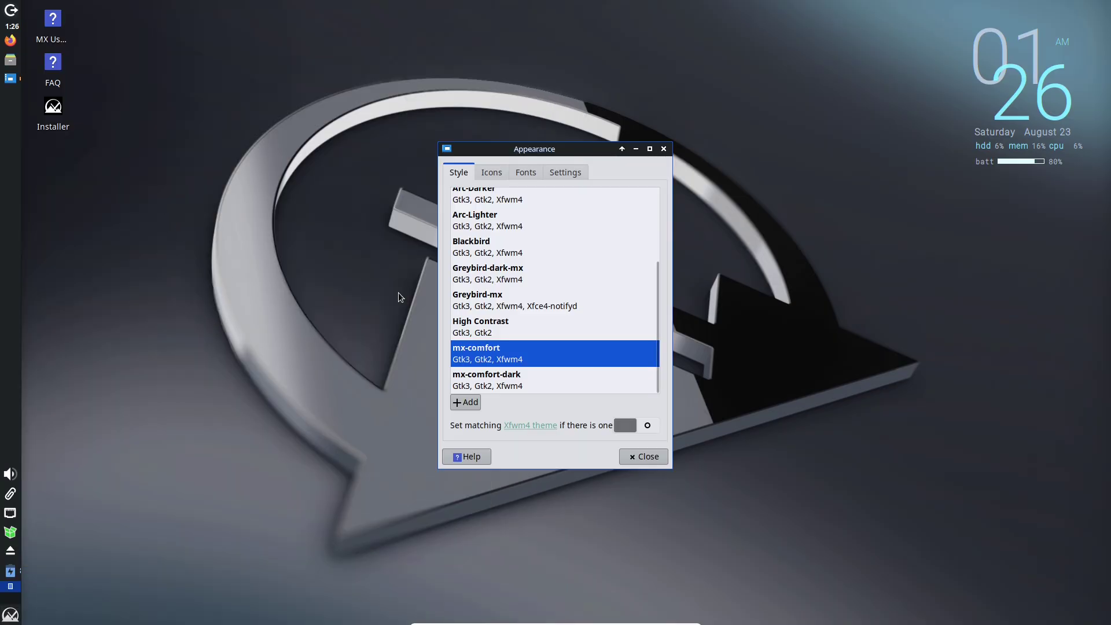
{"action": "left_click", "coordinate": [648, 147]}
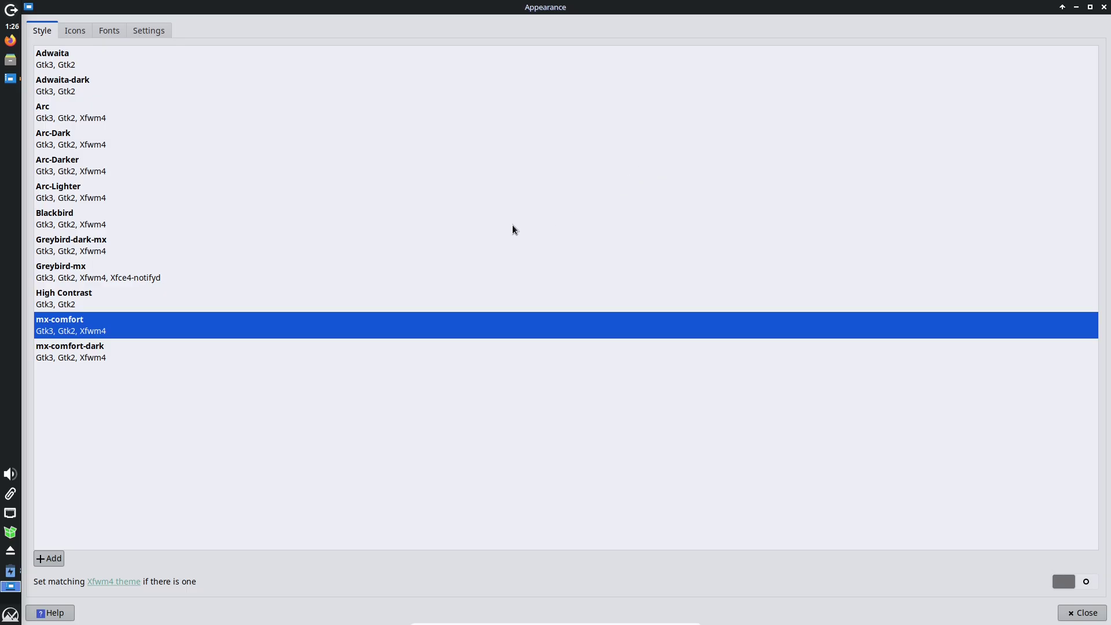
- Try the Arc style and Papirus-Light icon theme, review Fonts and Settings, then close Appearance
{"action": "left_click", "coordinate": [137, 117]}
{"action": "left_click", "coordinate": [73, 29]}
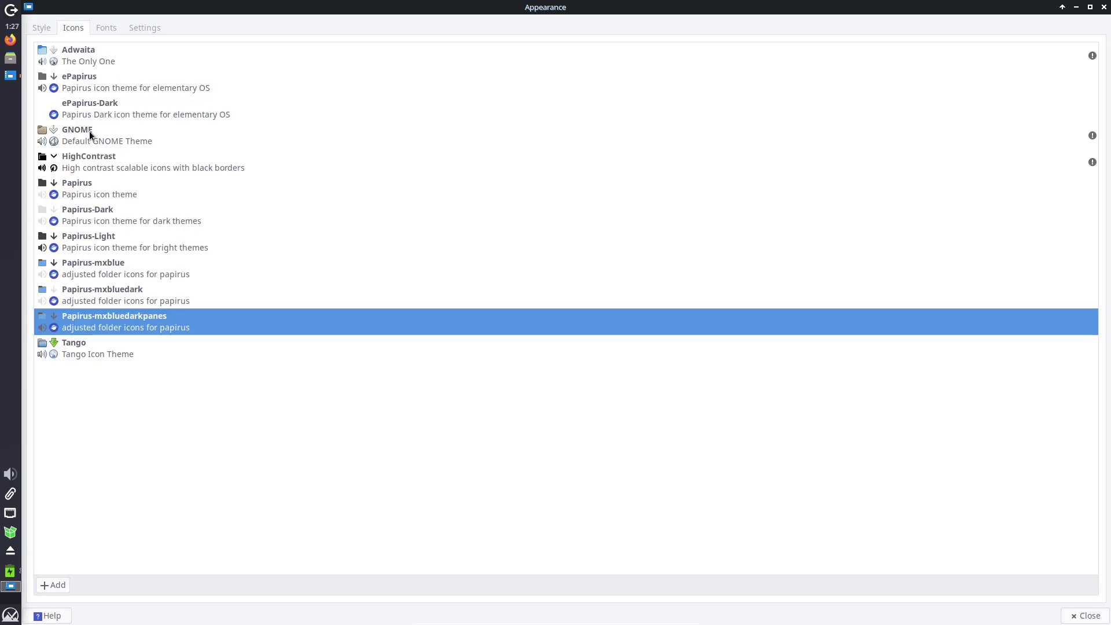
{"action": "left_click", "coordinate": [120, 233]}
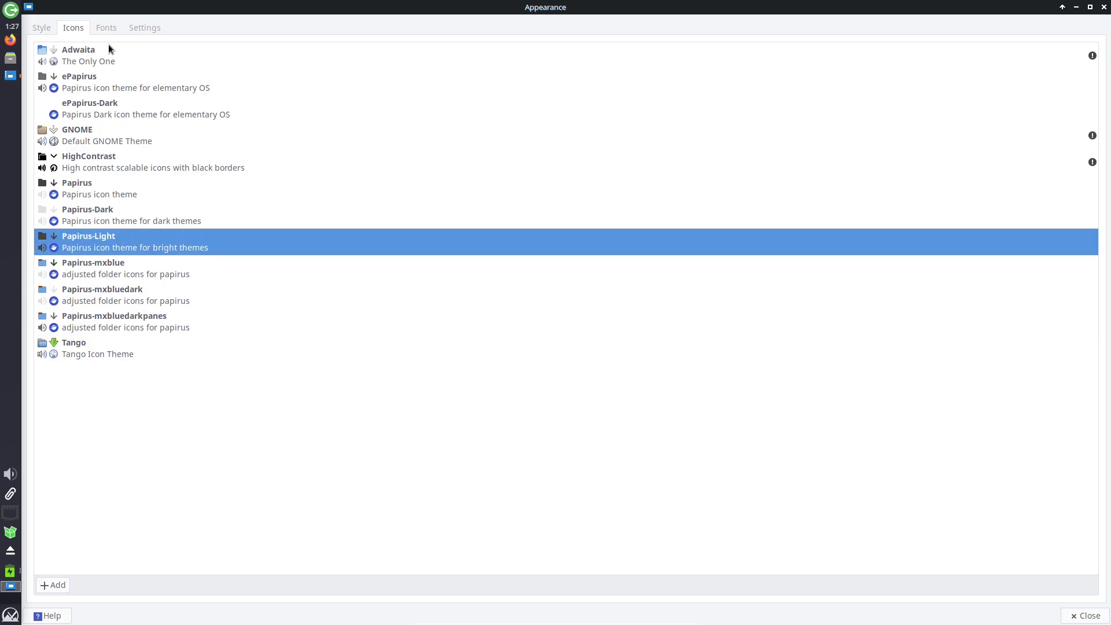
{"action": "left_click", "coordinate": [106, 29]}
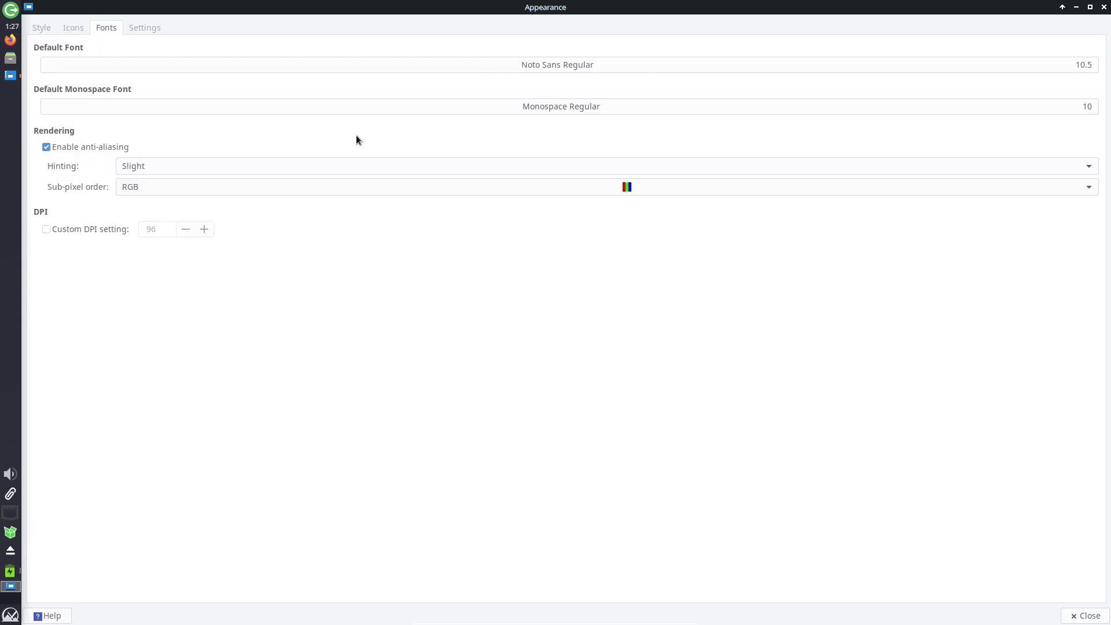
{"action": "left_click", "coordinate": [152, 30]}
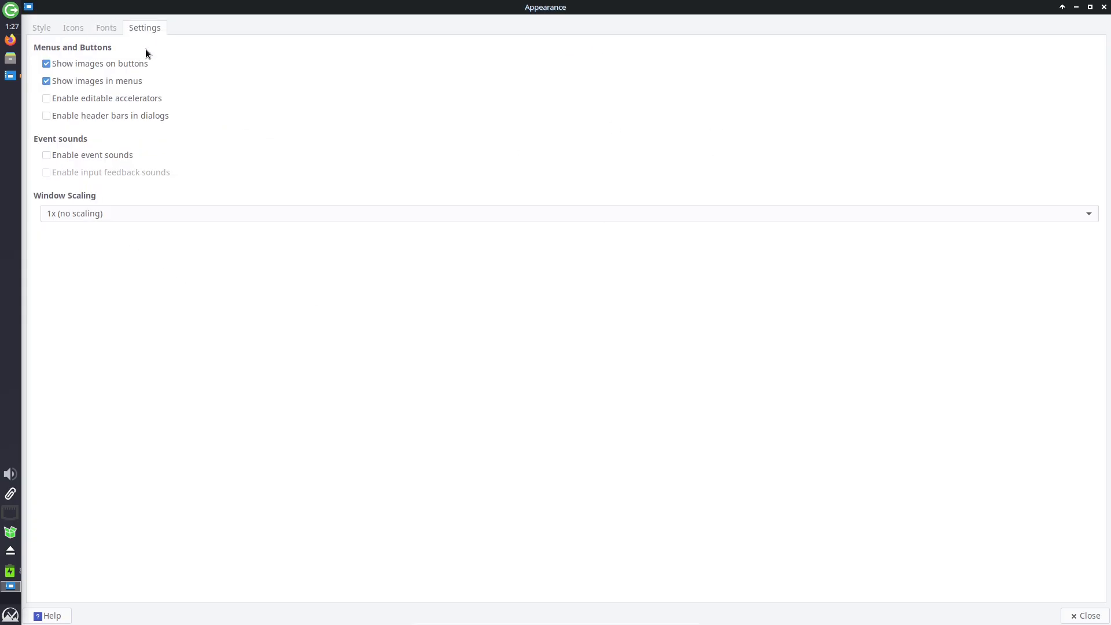
{"action": "left_click", "coordinate": [1105, 7]}
{"action": "right_click", "coordinate": [400, 195]}
- Choose the cardboard landscape image as wallpaper in Desktop Settings' Background tab, then close it
{"action": "left_click", "coordinate": [445, 427]}
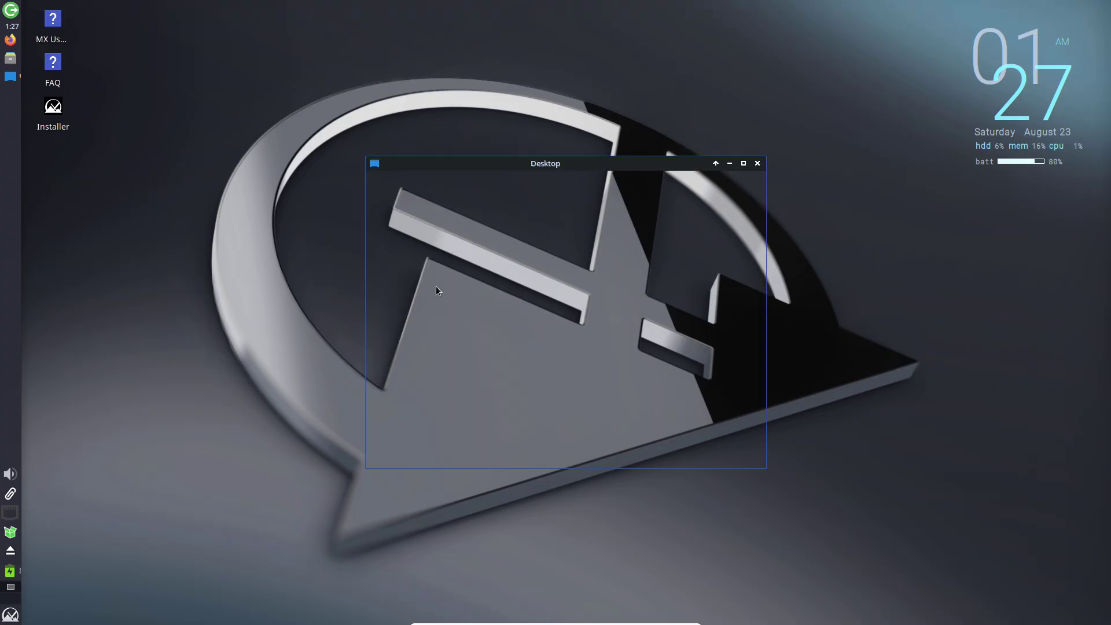
{"action": "left_click", "coordinate": [743, 164]}
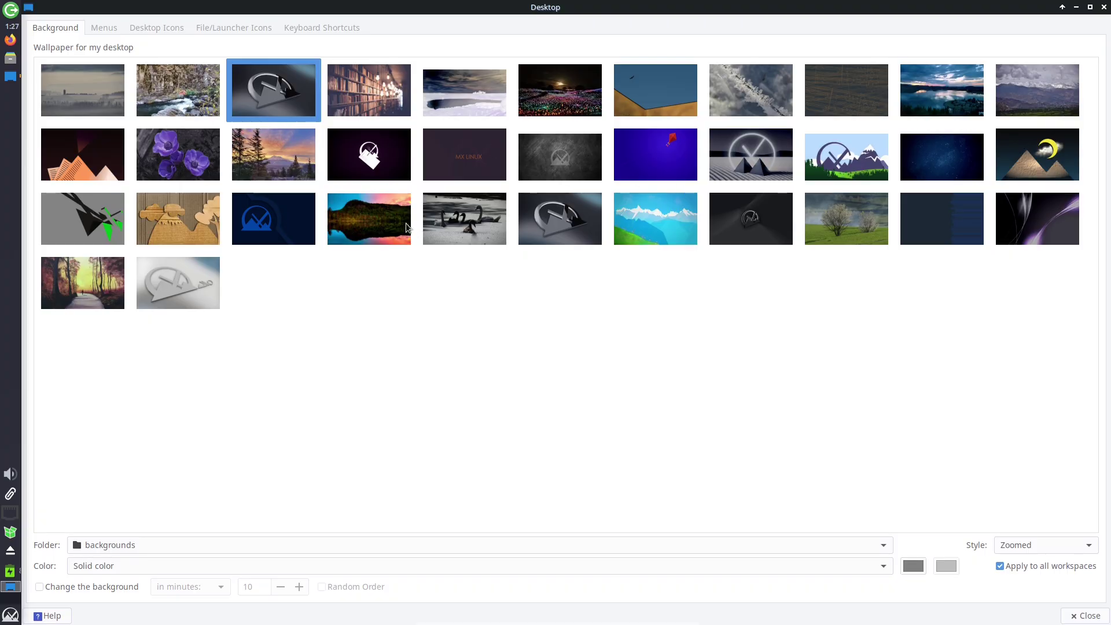
{"action": "left_click", "coordinate": [182, 223]}
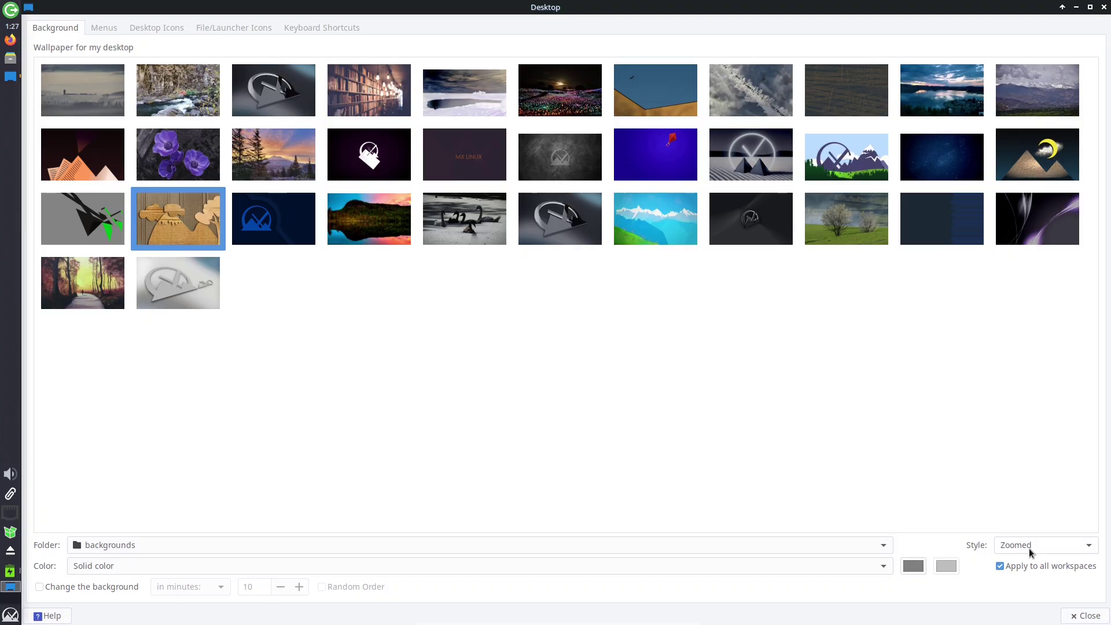
{"action": "left_click", "coordinate": [1086, 616]}
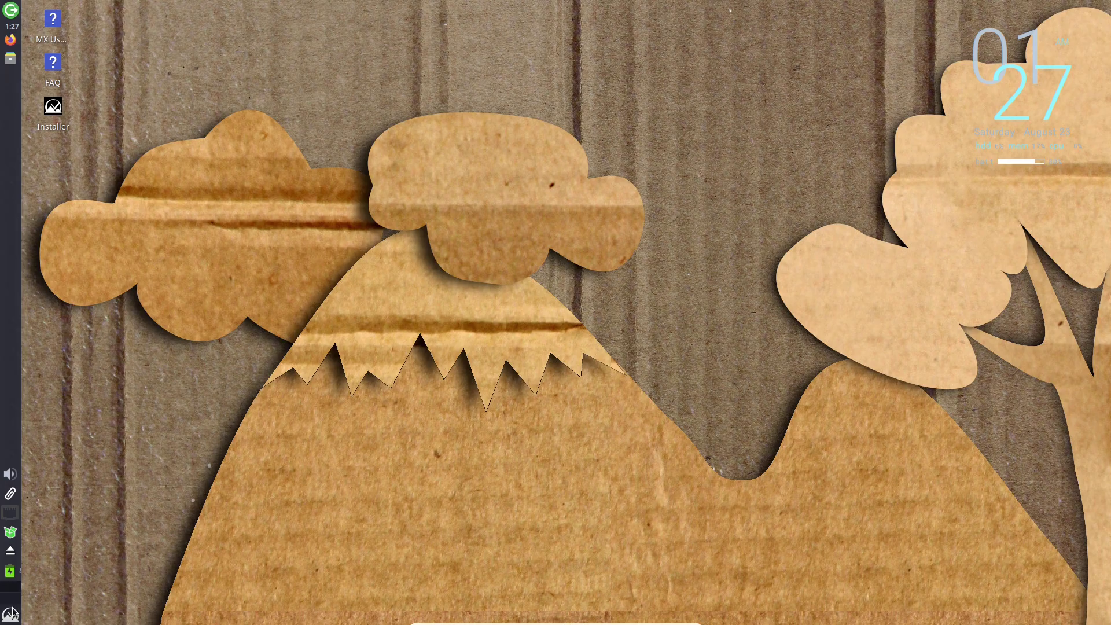
{"action": "right_click", "coordinate": [10, 537]}
{"action": "left_click", "coordinate": [104, 324]}
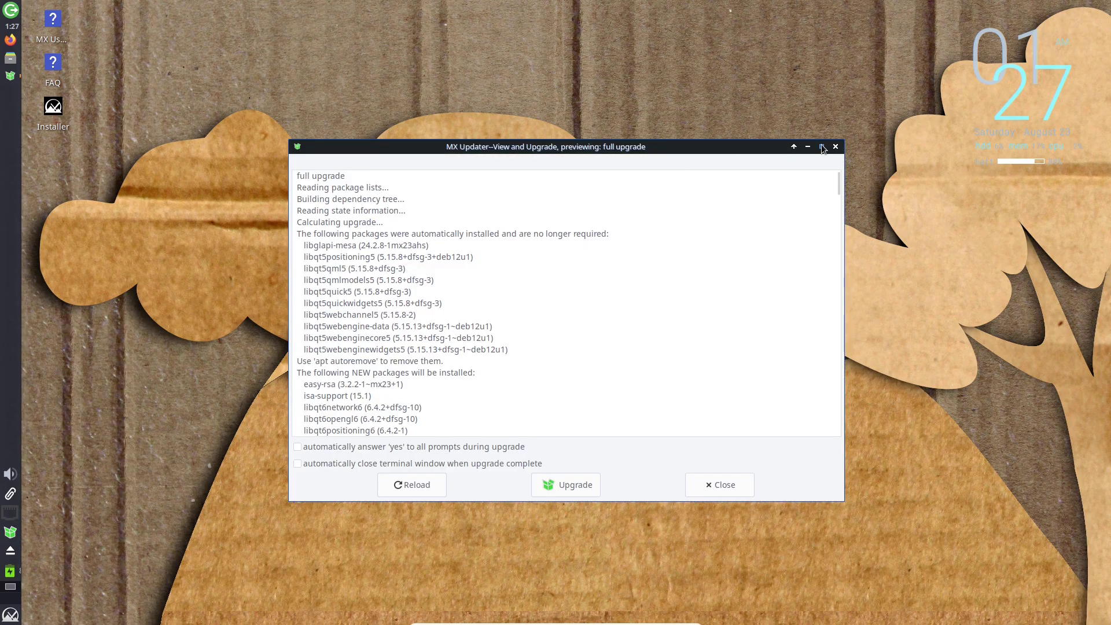
{"action": "left_click", "coordinate": [822, 148]}
{"action": "left_click_drag", "start_coordinate": [1104, 95], "coordinate": [1082, 550]}
{"action": "left_click", "coordinate": [1103, 7]}
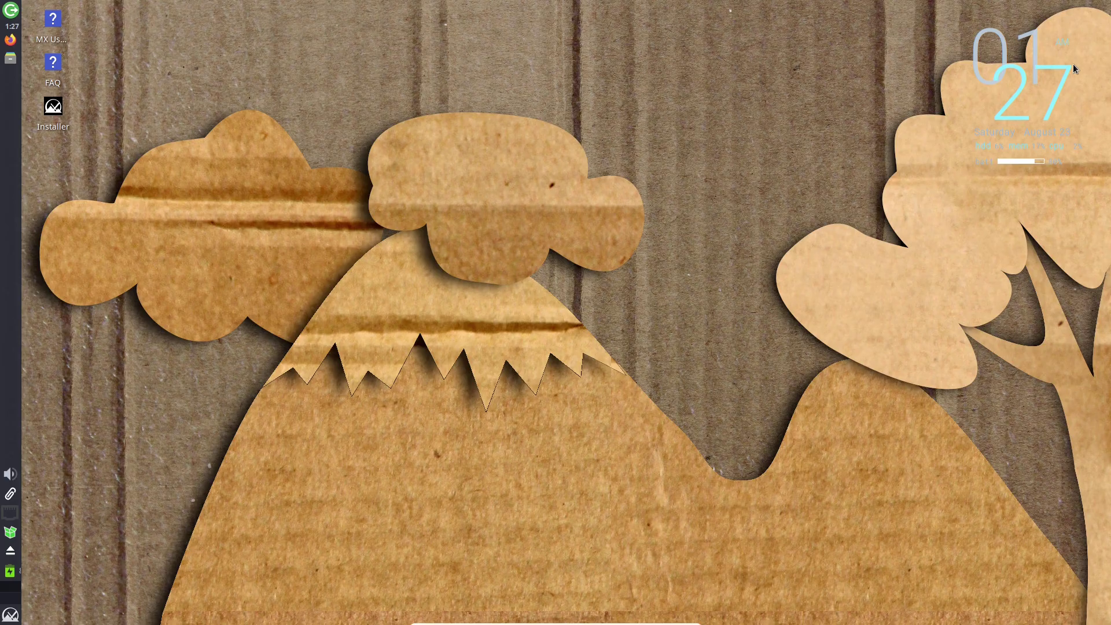
- Launch MX Conky from MX Tools and dismiss the Conky data update notice
{"action": "left_click", "coordinate": [11, 614]}
{"action": "mouse_move", "coordinate": [510, 273]}
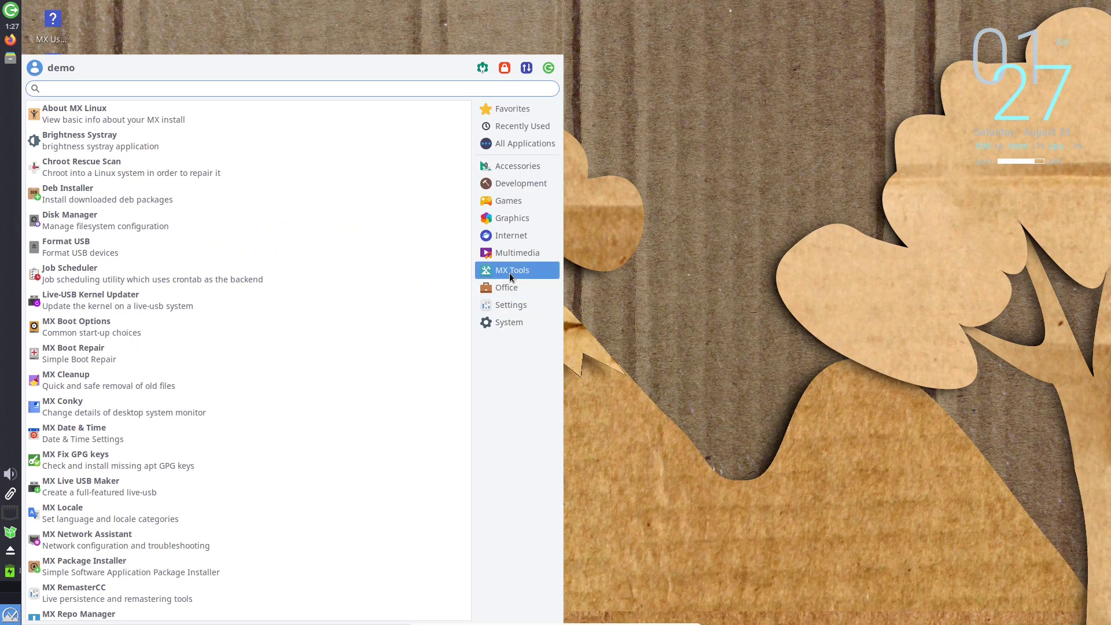
{"action": "left_click_drag", "start_coordinate": [468, 172], "coordinate": [455, 283]}
{"action": "left_click", "coordinate": [262, 191]}
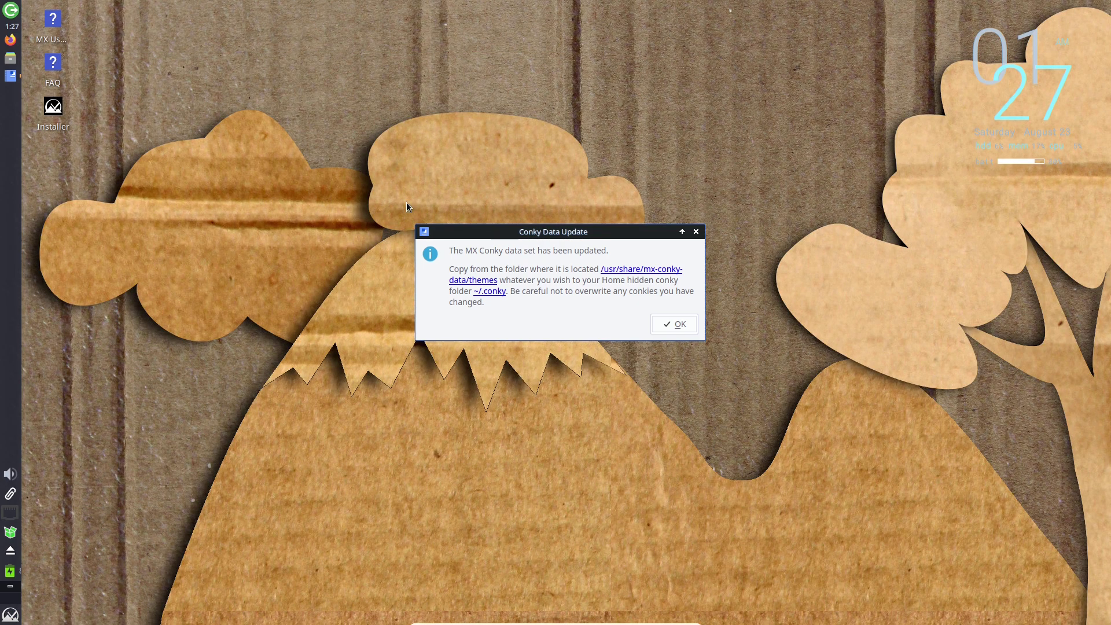
{"action": "left_click", "coordinate": [664, 326]}
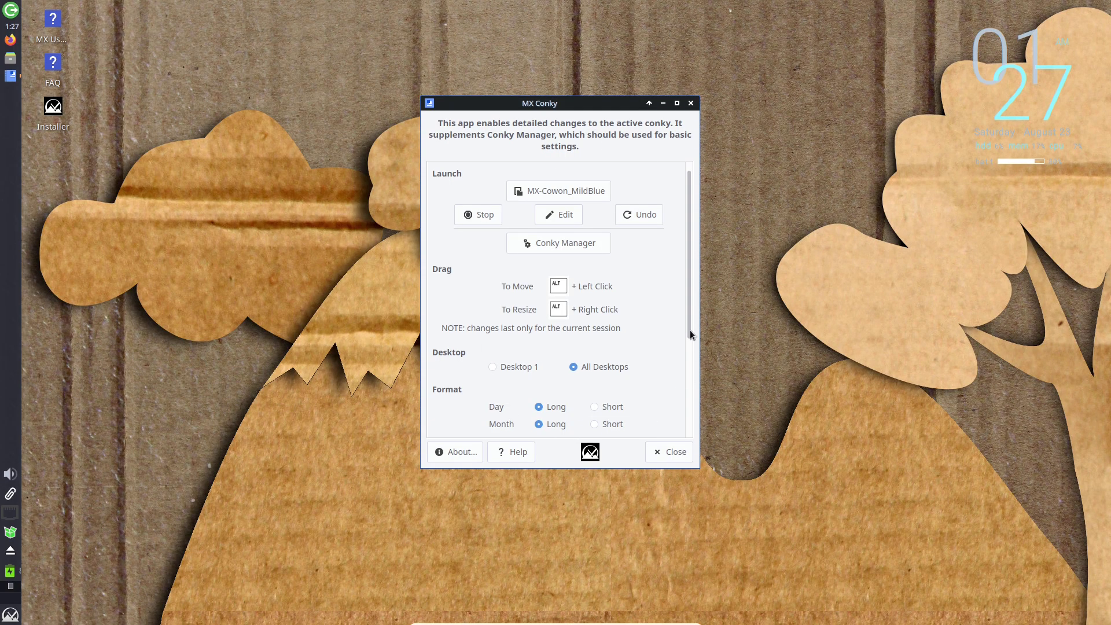
- View MX Conky's About information, then open and close the active conky's config file
{"action": "left_click", "coordinate": [456, 451]}
{"action": "left_click", "coordinate": [642, 357]}
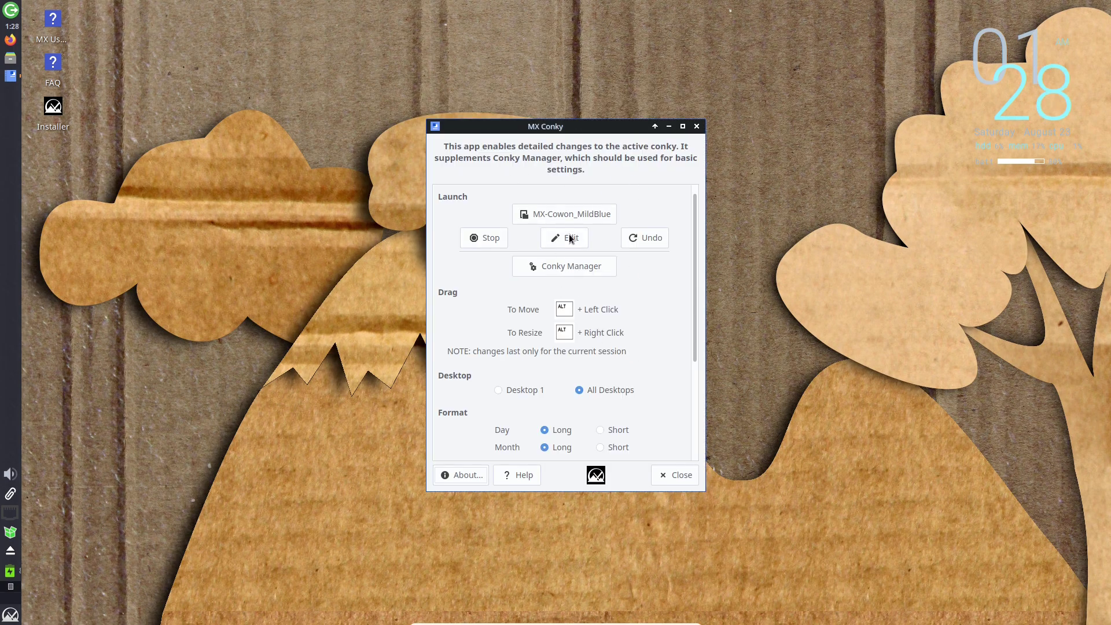
{"action": "left_click", "coordinate": [570, 238]}
{"action": "left_click_drag", "start_coordinate": [276, 12], "coordinate": [693, 97]}
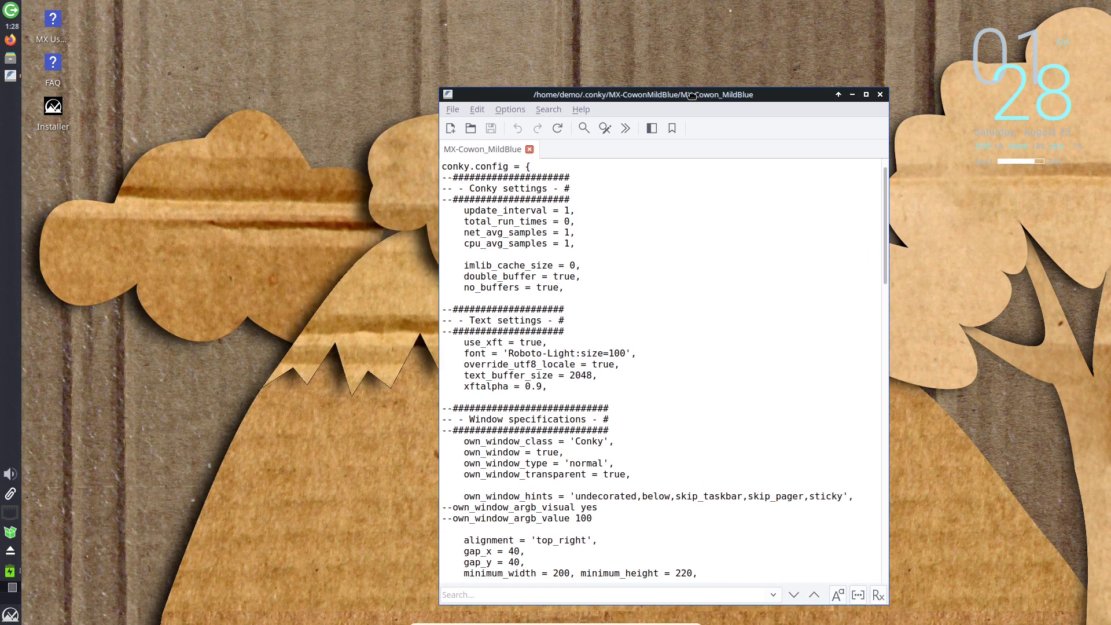
{"action": "left_click", "coordinate": [878, 94]}
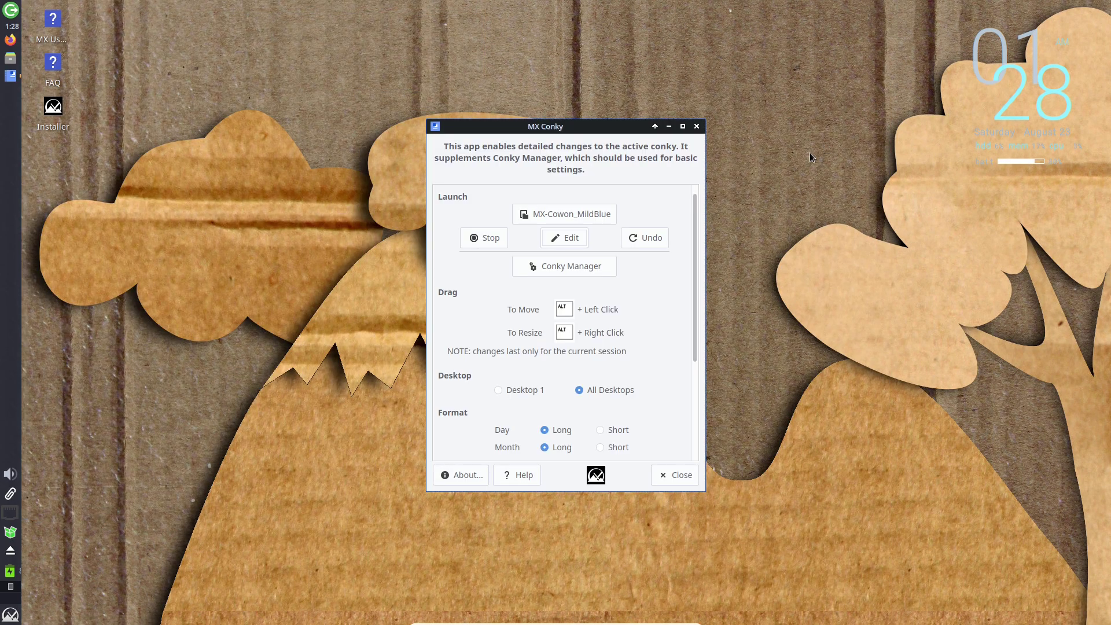
- Stop the running MX-Cowon_MildBlue conky clock, cancel the config file chooser, and close MX Conky
{"action": "left_click", "coordinate": [496, 238]}
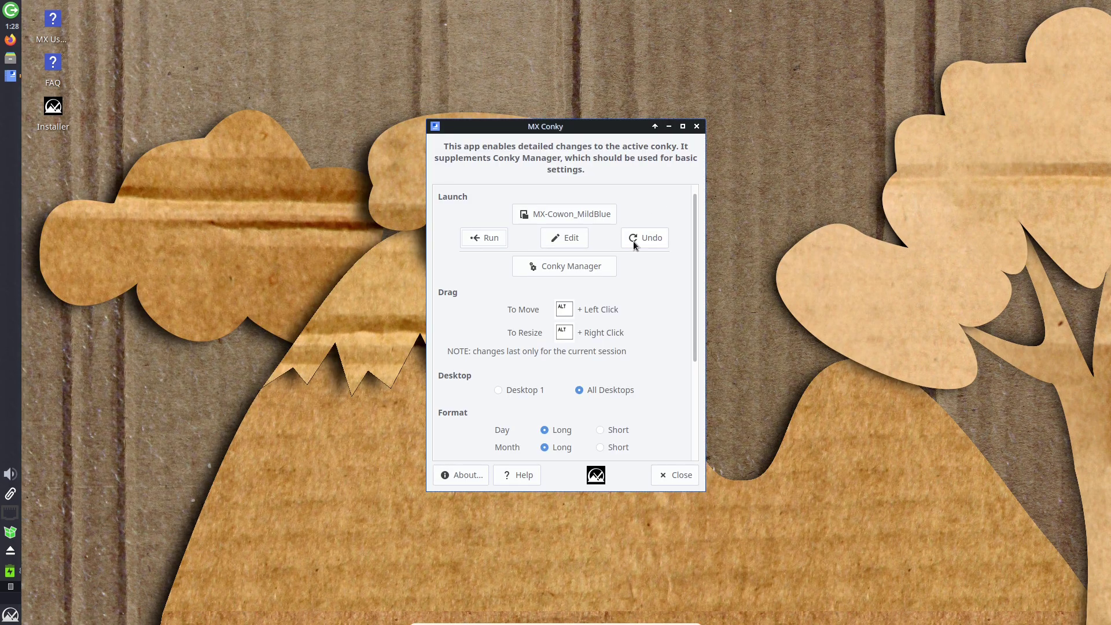
{"action": "left_click", "coordinate": [592, 215]}
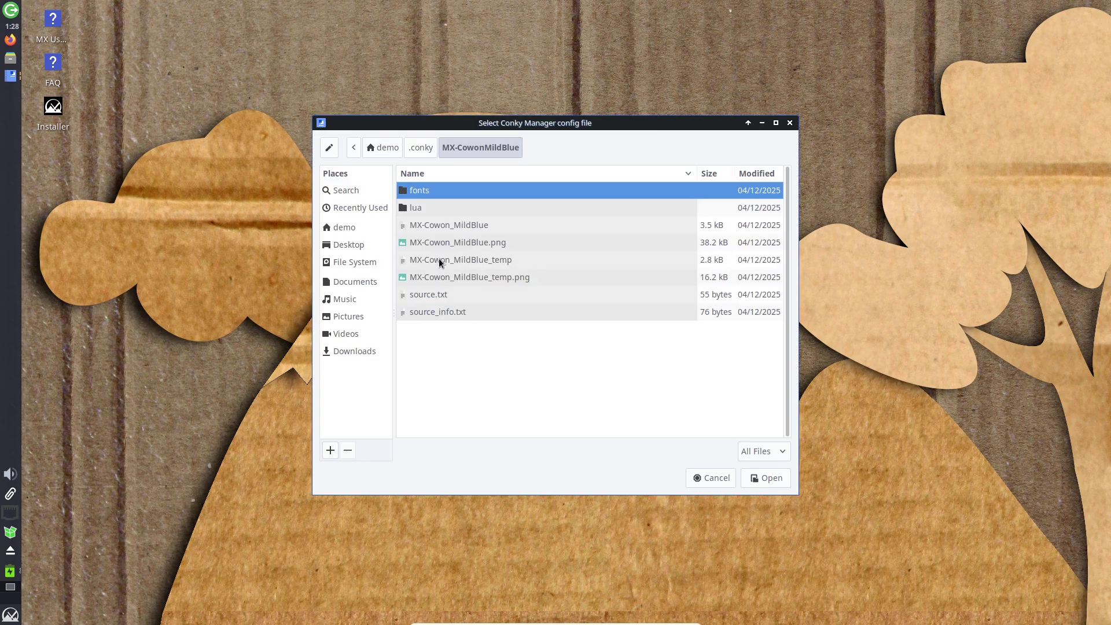
{"action": "left_click", "coordinate": [727, 476]}
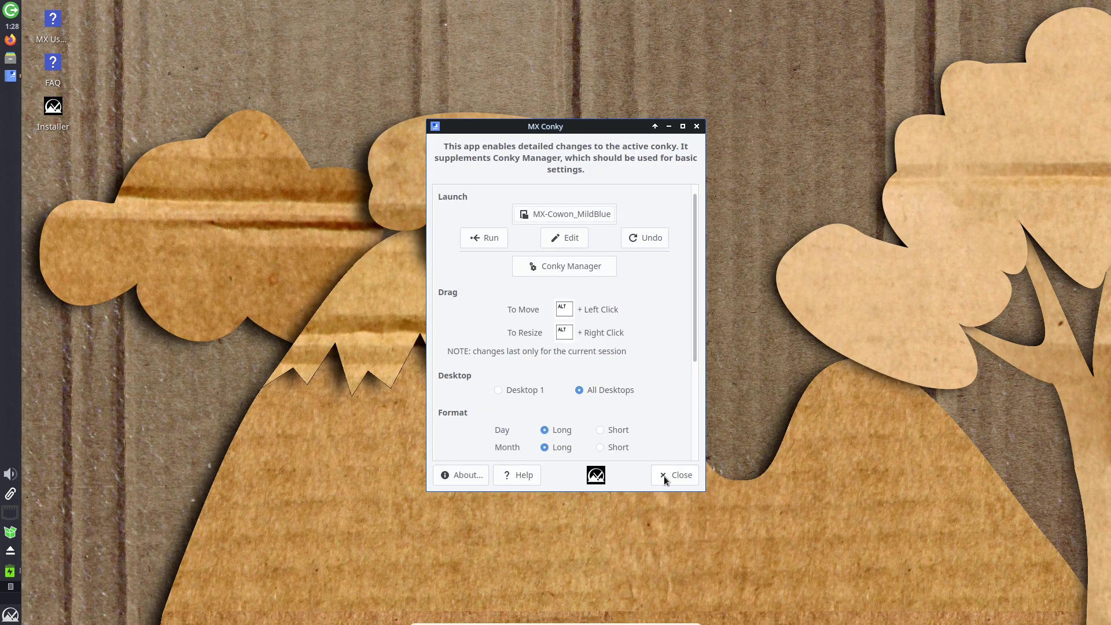
{"action": "left_click", "coordinate": [664, 476]}
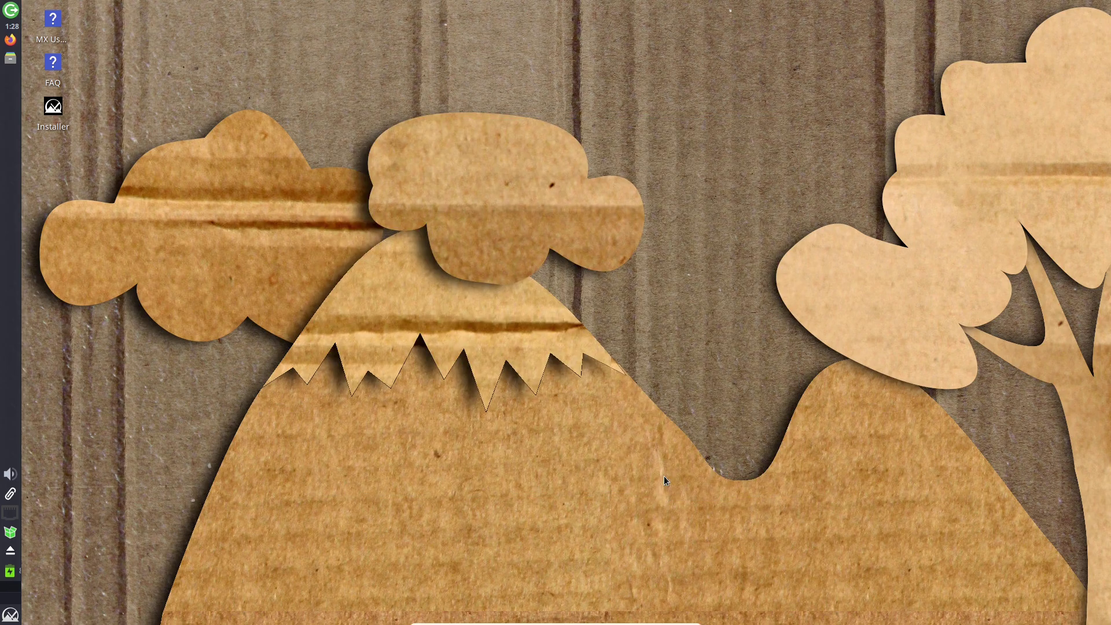
- Launch Deb Installer from MX Tools and cancel its deb file picker without installing
{"action": "left_click", "coordinate": [11, 615]}
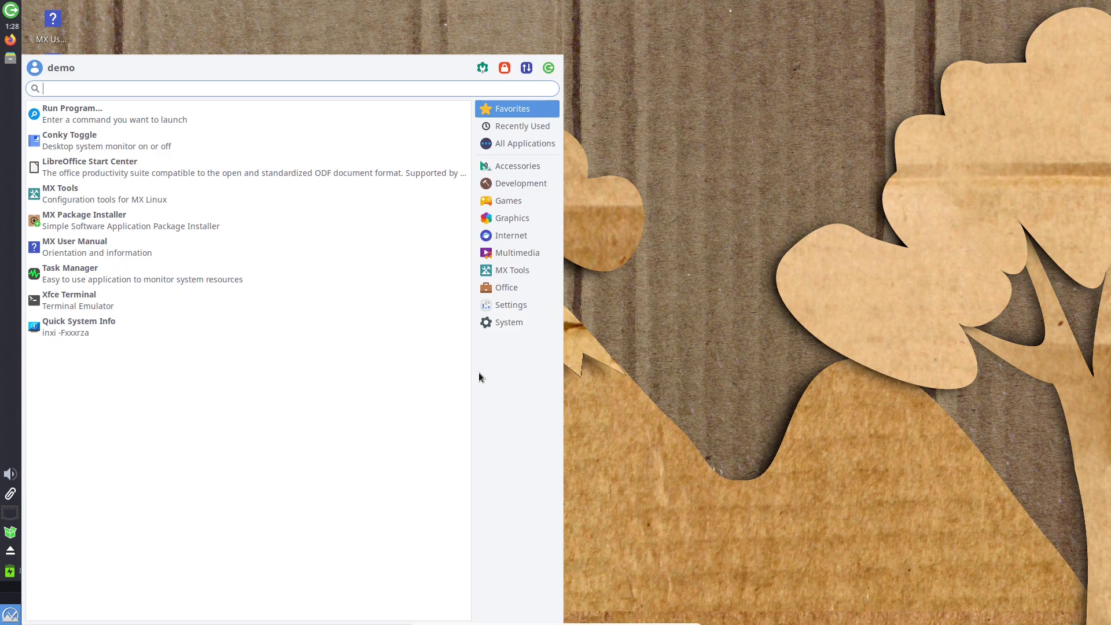
{"action": "left_click", "coordinate": [485, 270]}
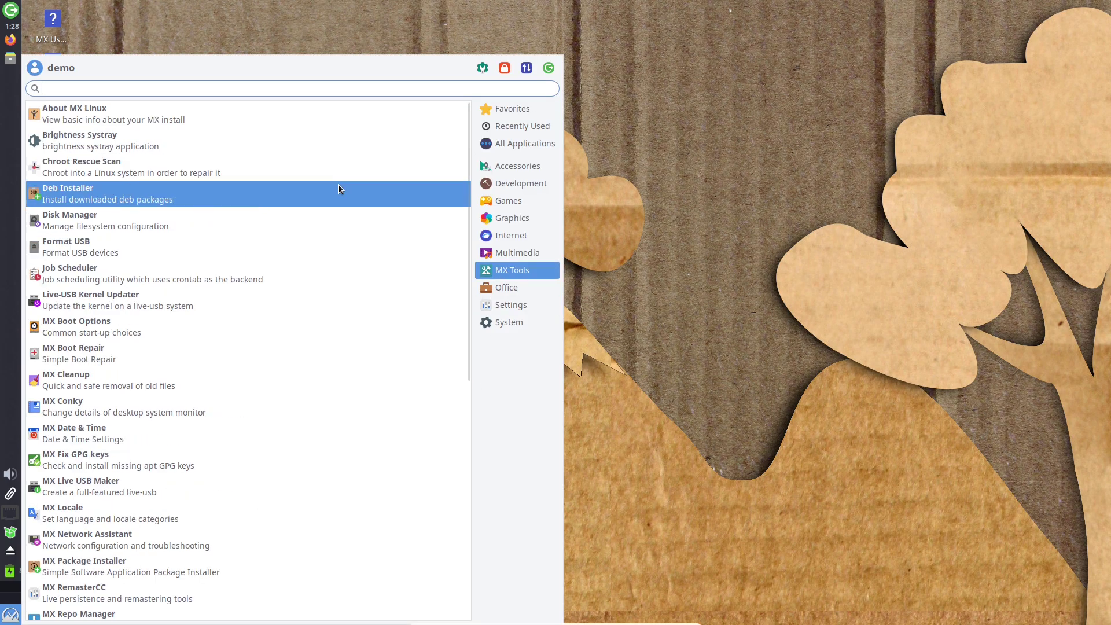
{"action": "left_click", "coordinate": [338, 184]}
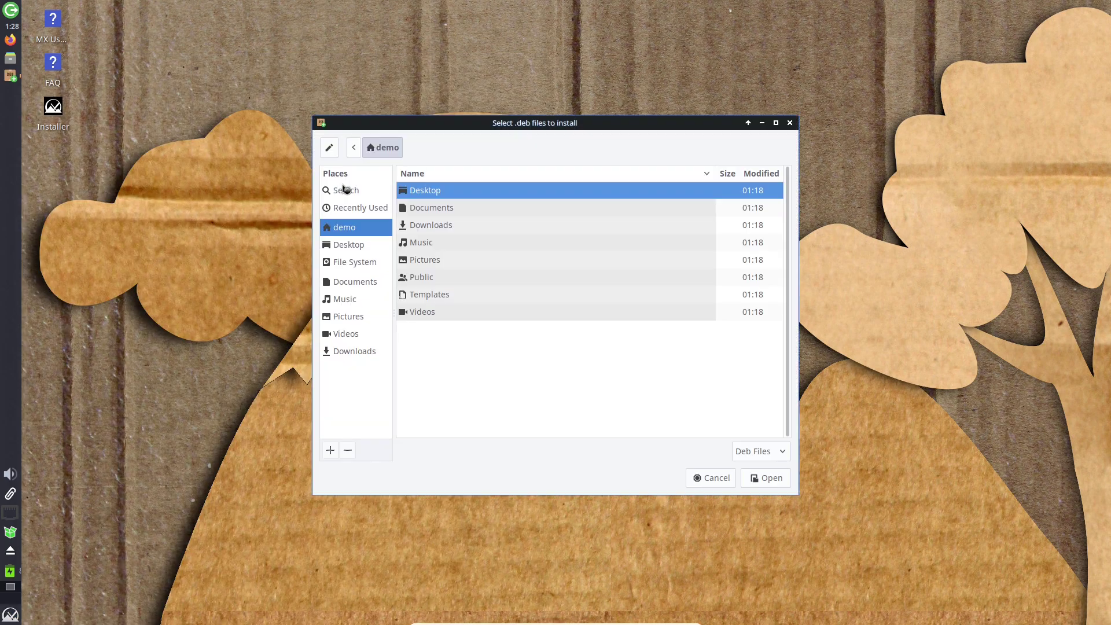
{"action": "left_click", "coordinate": [711, 478]}
- Review the Debian repos and Individual sources tabs in MX Repo Manager, then close it
{"action": "left_click", "coordinate": [10, 615]}
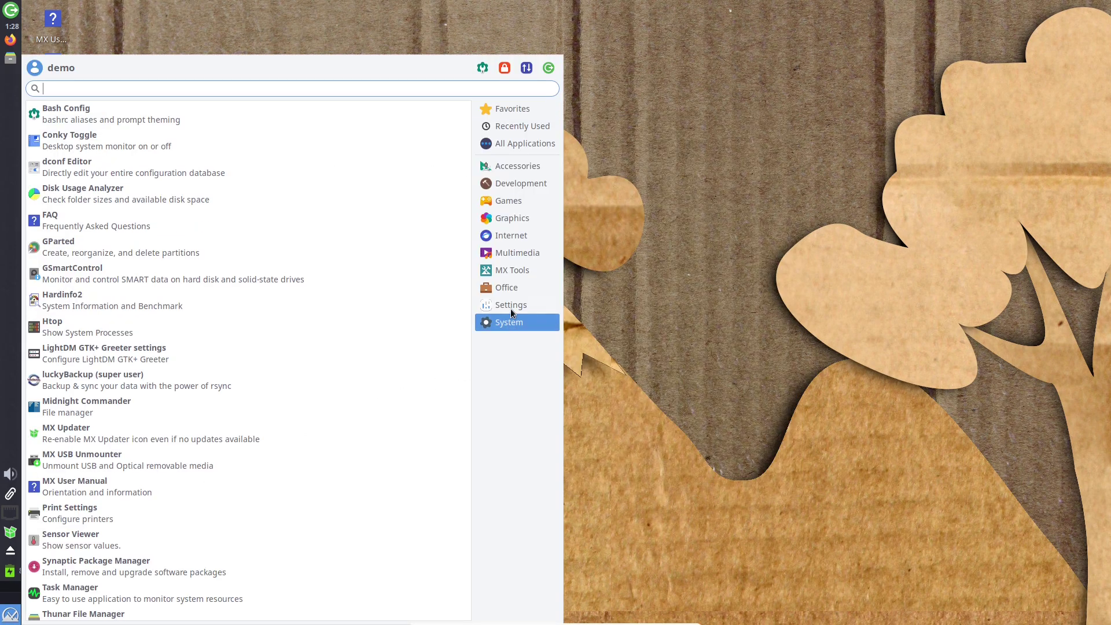
{"action": "mouse_move", "coordinate": [512, 275]}
{"action": "left_click_drag", "start_coordinate": [468, 256], "coordinate": [450, 491]}
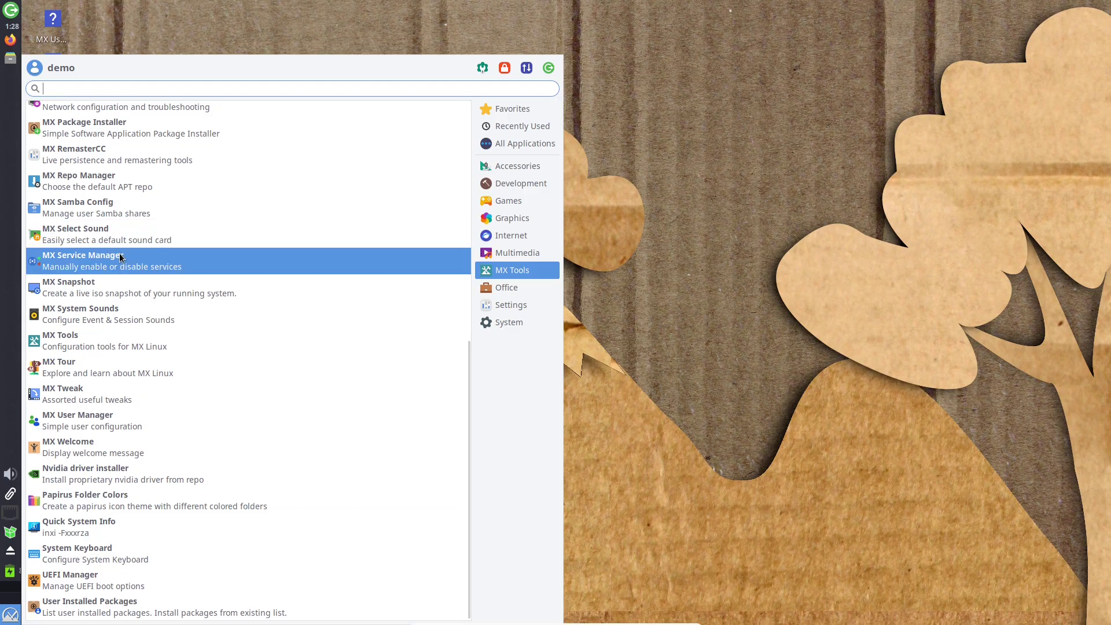
{"action": "left_click", "coordinate": [142, 176]}
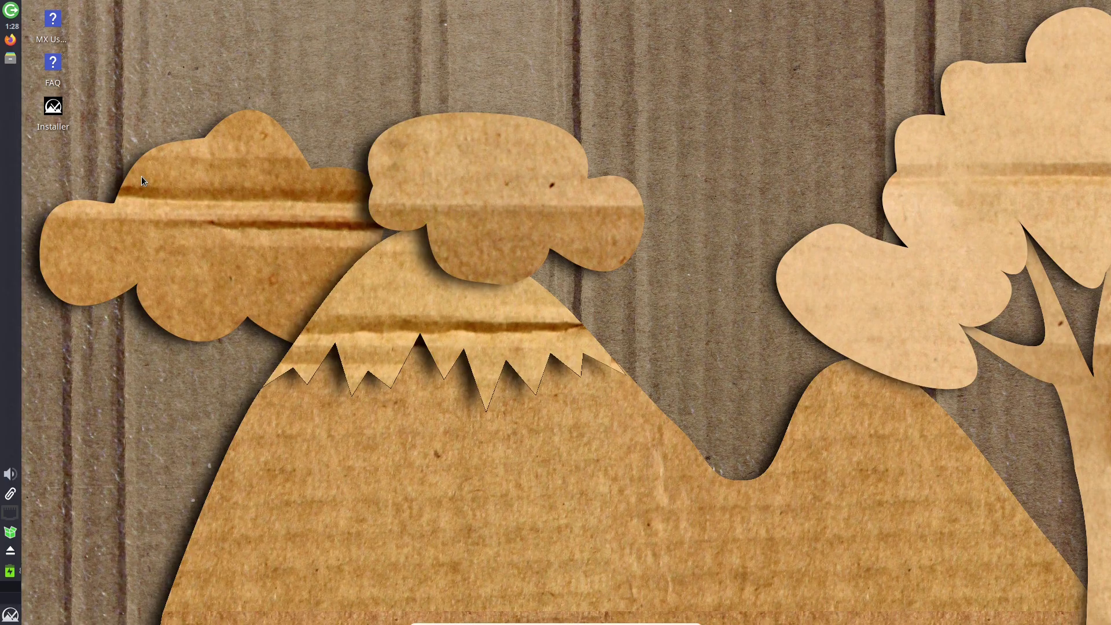
{"action": "left_click_drag", "start_coordinate": [770, 389], "coordinate": [768, 123]}
{"action": "left_click", "coordinate": [429, 124]}
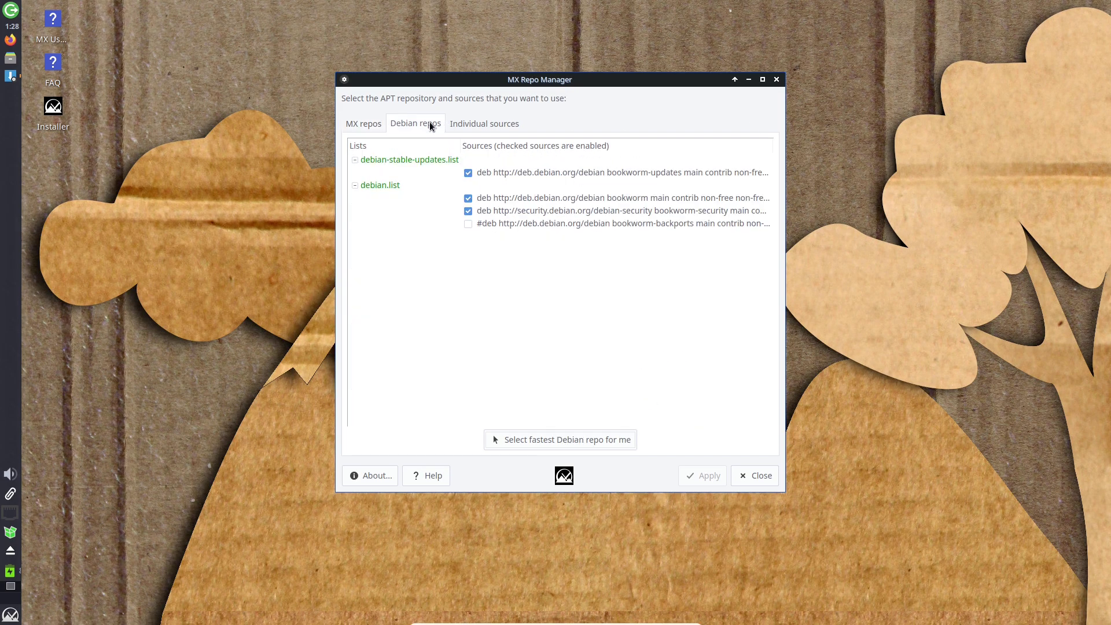
{"action": "left_click", "coordinate": [480, 124]}
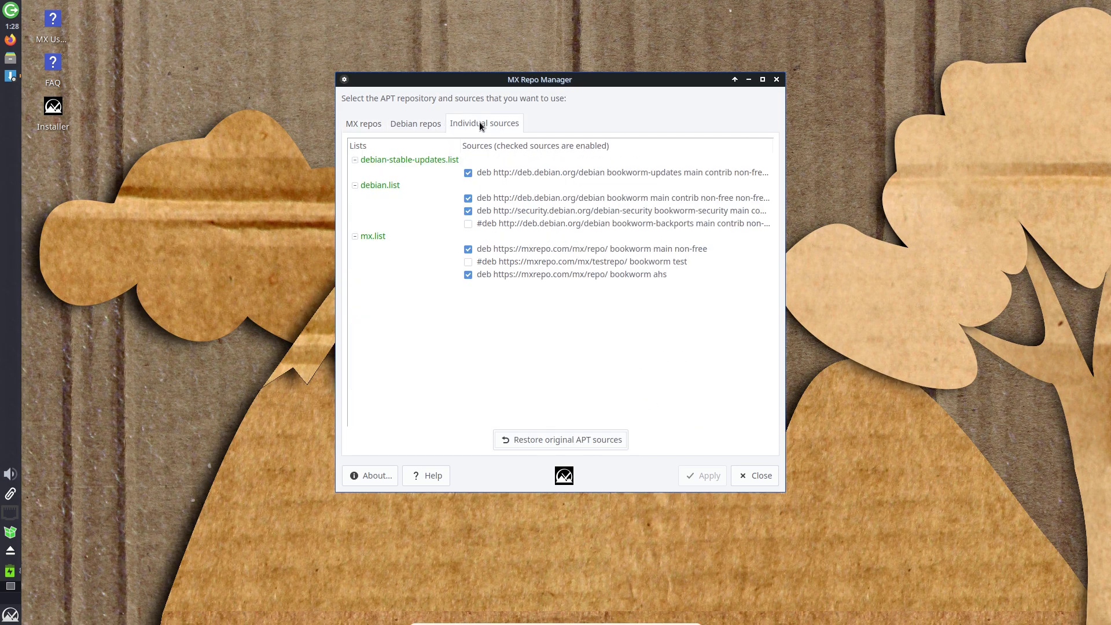
{"action": "left_click", "coordinate": [741, 470]}
- Start Firefox from the Internet applications menu
{"action": "left_click", "coordinate": [10, 615]}
{"action": "left_click", "coordinate": [511, 237]}
{"action": "left_click", "coordinate": [145, 118]}
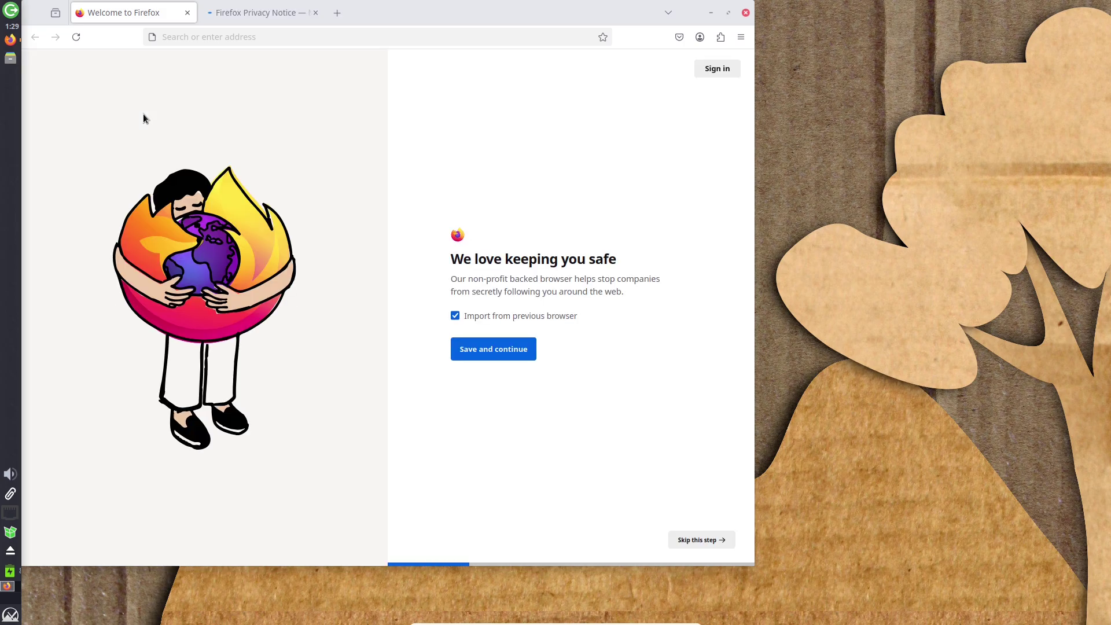
- Close the privacy notice tab, maximize Firefox, and load about:support
{"action": "left_click", "coordinate": [315, 12]}
{"action": "left_click", "coordinate": [728, 13]}
{"action": "left_click", "coordinate": [592, 38]}
{"action": "type", "text": "about:support"}
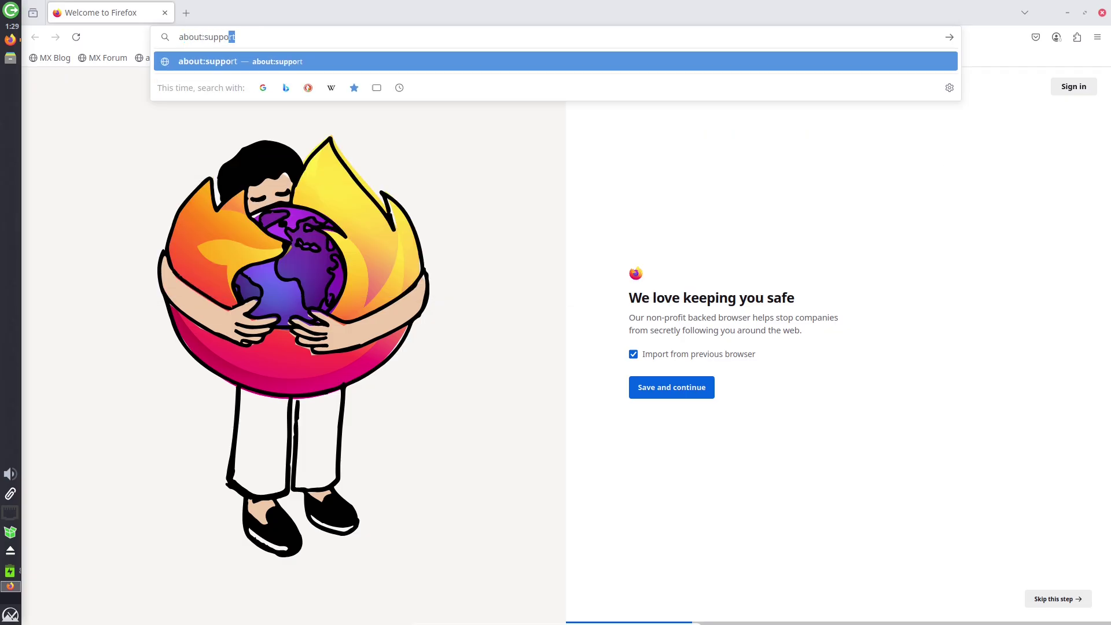
{"action": "key", "text": "Return"}
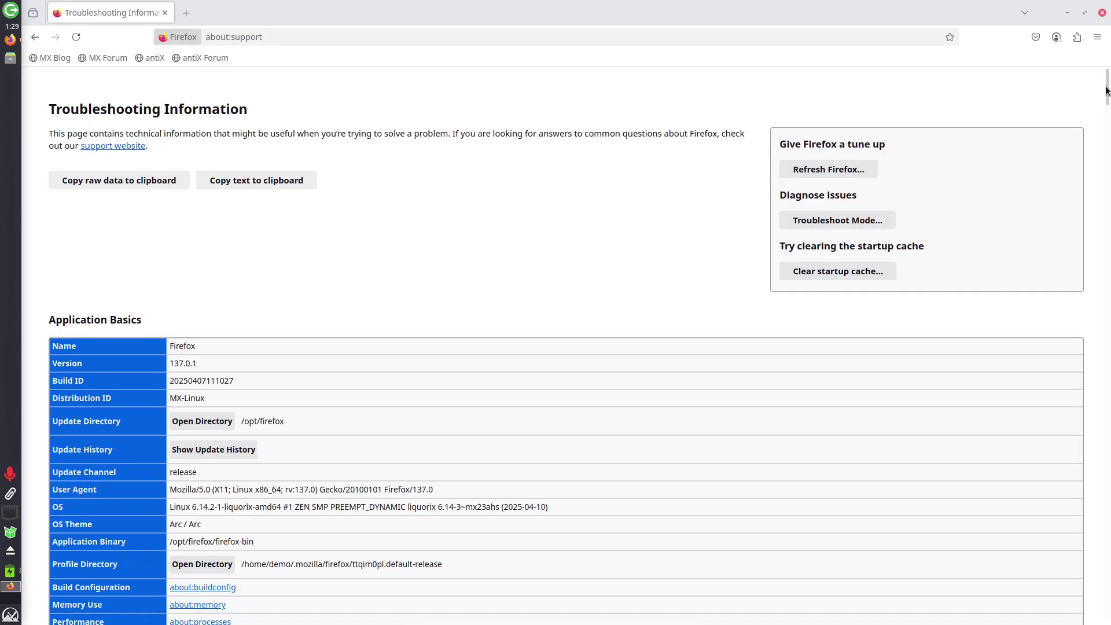
- Select the Application Basics rows and zoom the page to 150%
{"action": "scroll", "coordinate": [1106, 91], "scroll_direction": "down", "scroll_amount": 3}
{"action": "left_click_drag", "start_coordinate": [376, 344], "coordinate": [143, 152]}
{"action": "left_click", "coordinate": [1097, 37]}
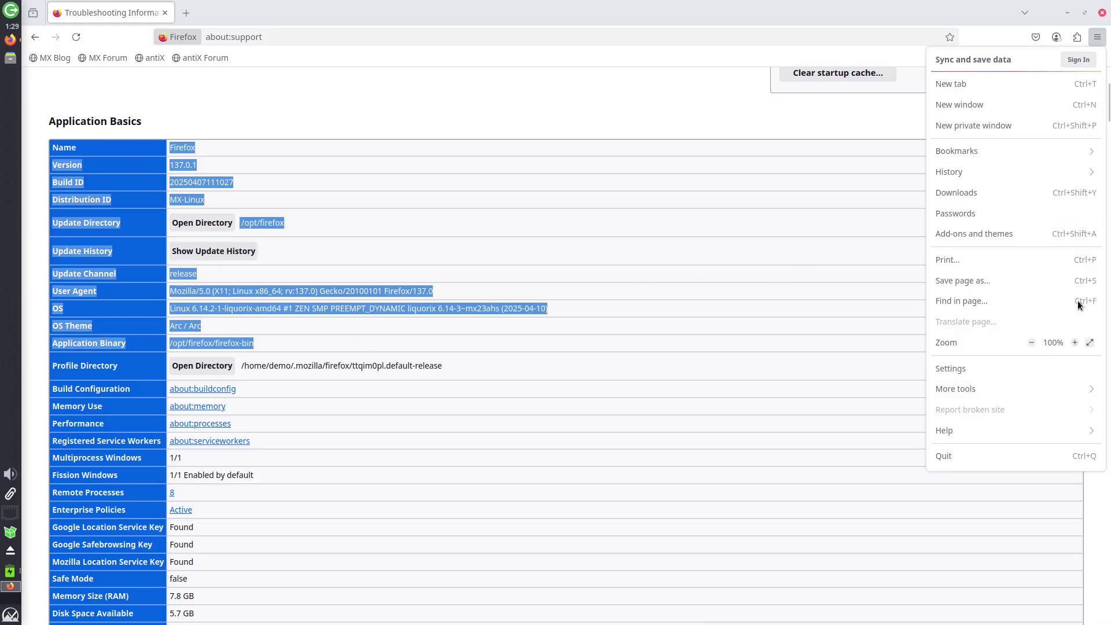
{"action": "left_click", "coordinate": [1074, 342]}
{"action": "left_click", "coordinate": [1074, 342]}
{"action": "left_click", "coordinate": [1074, 342]}
{"action": "left_click", "coordinate": [1075, 342]}
{"action": "left_click", "coordinate": [1094, 163]}
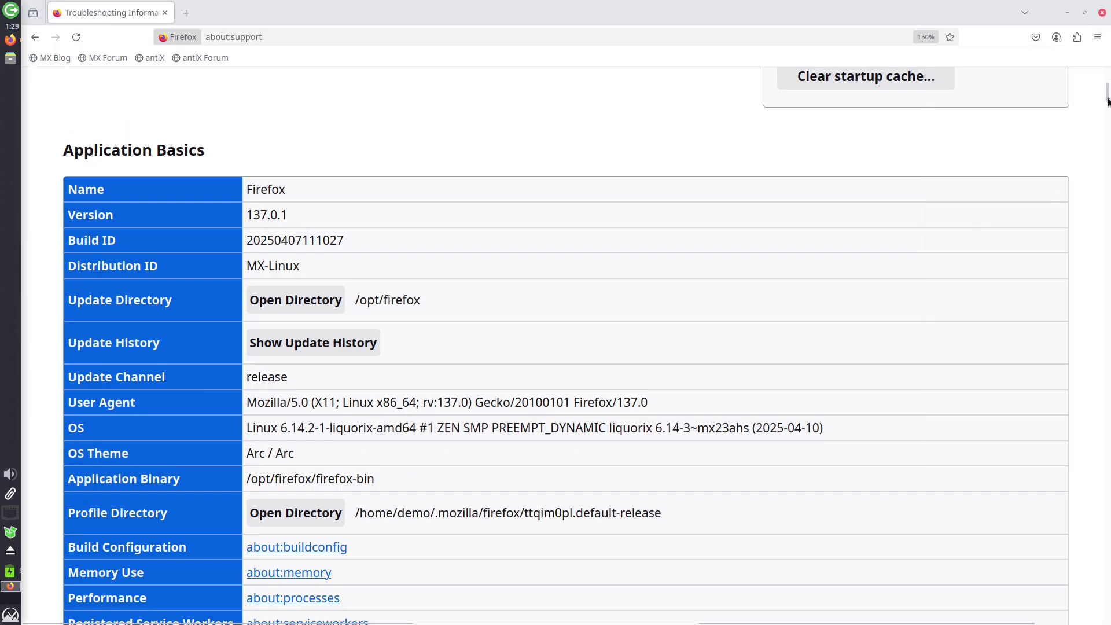
- Select the graphics rows from x11 to Driver Version, then open the MX Linux Blog bookmark
{"action": "left_click_drag", "start_coordinate": [1108, 102], "coordinate": [1107, 352]}
{"action": "left_click_drag", "start_coordinate": [408, 494], "coordinate": [321, 107]}
{"action": "left_click", "coordinate": [55, 58]}
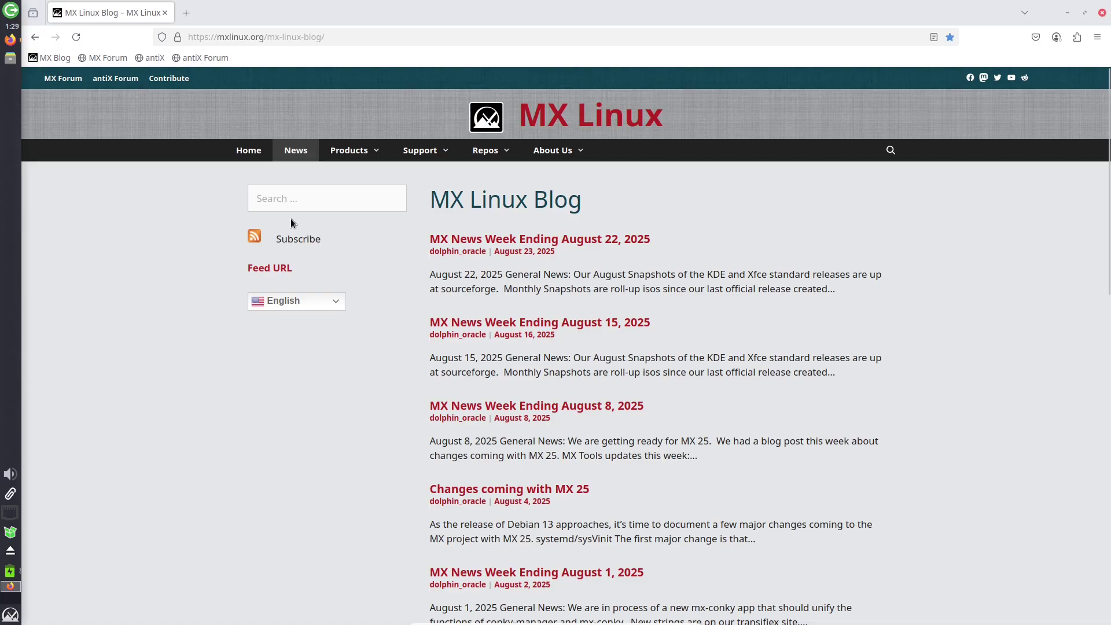
- Visit the MX Linux home page, open the Hardware vendors page, and return home
{"action": "left_click", "coordinate": [254, 158]}
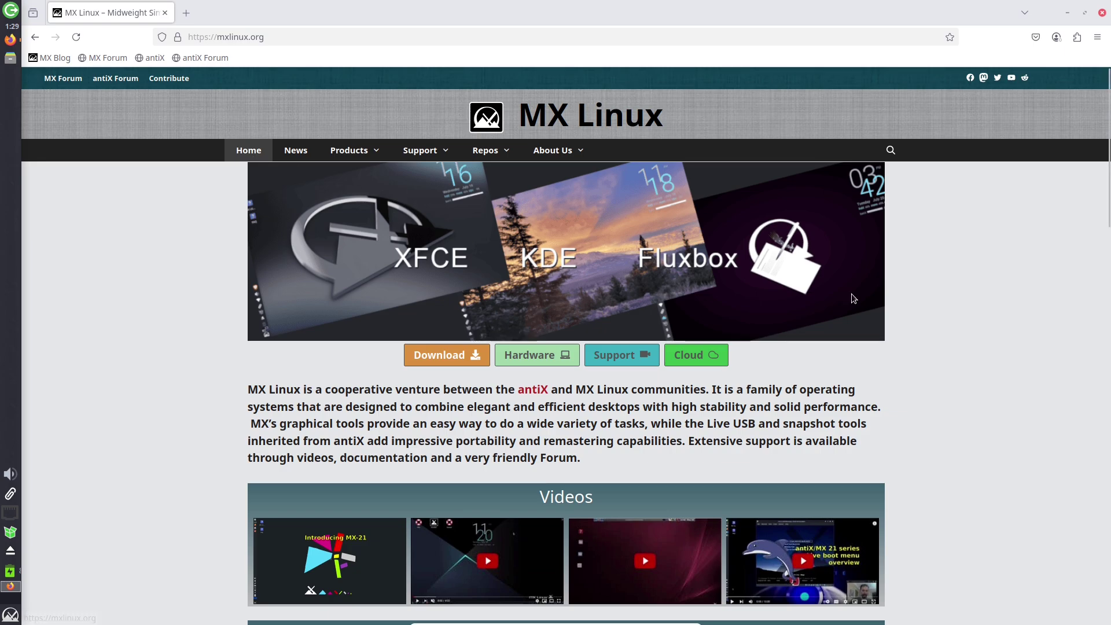
{"action": "scroll", "coordinate": [1099, 220], "scroll_direction": "down", "scroll_amount": 4}
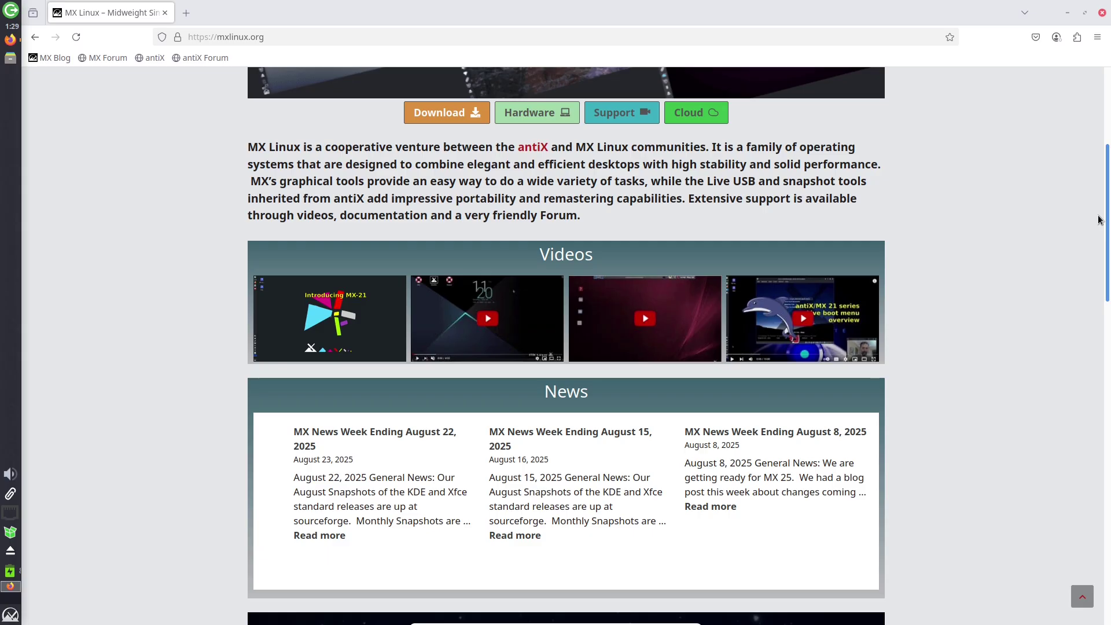
{"action": "left_click_drag", "start_coordinate": [1099, 220], "coordinate": [1098, 145]}
{"action": "left_click", "coordinate": [560, 355]}
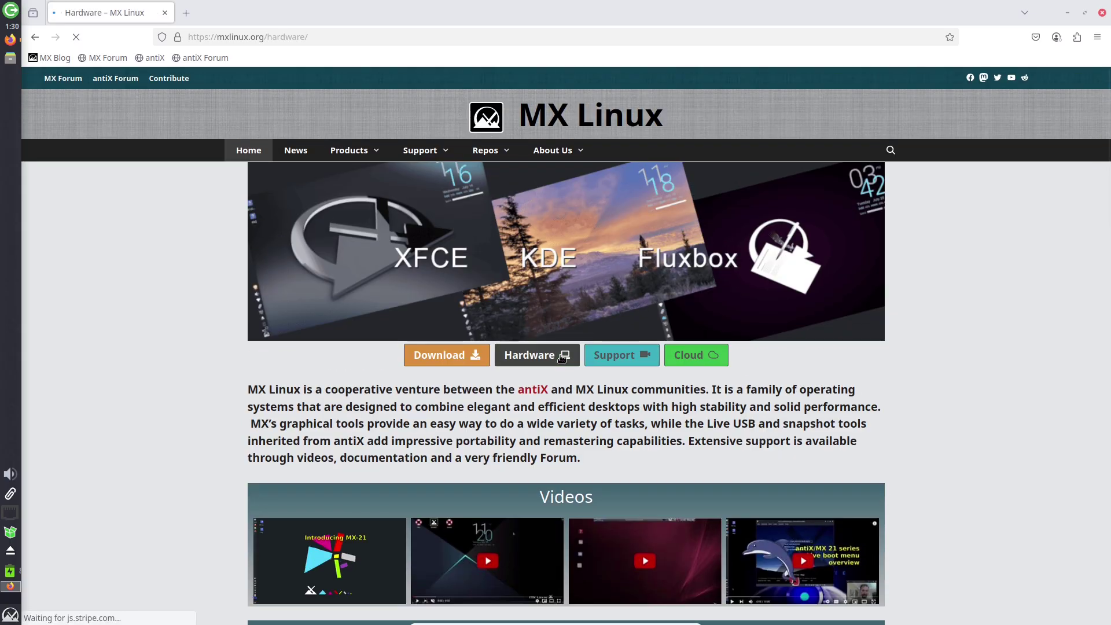
{"action": "left_click", "coordinate": [33, 41]}
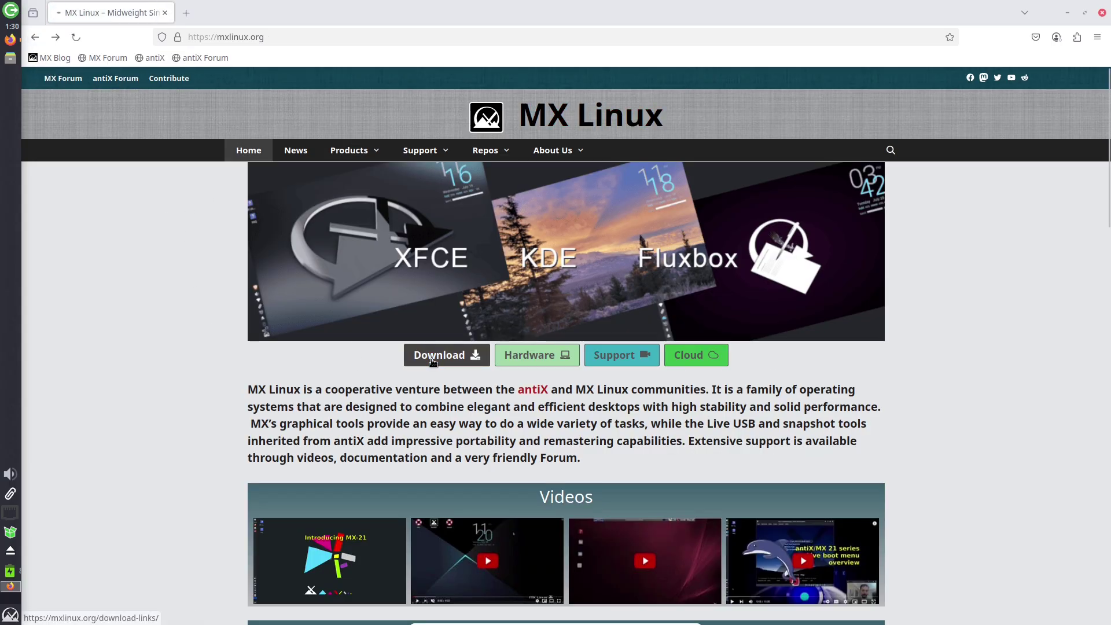
- Browse the Download Links page, selecting the Fluxbox and KDE 6.1 kernel text
{"action": "left_click", "coordinate": [433, 355]}
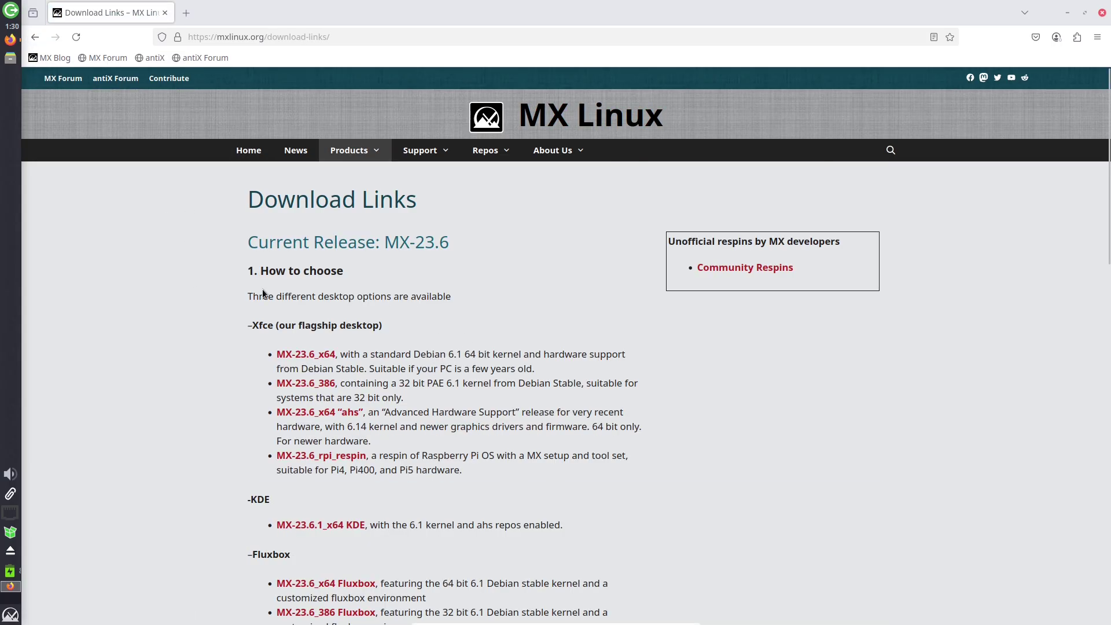
{"action": "scroll", "coordinate": [932, 286], "scroll_direction": "down", "scroll_amount": 3}
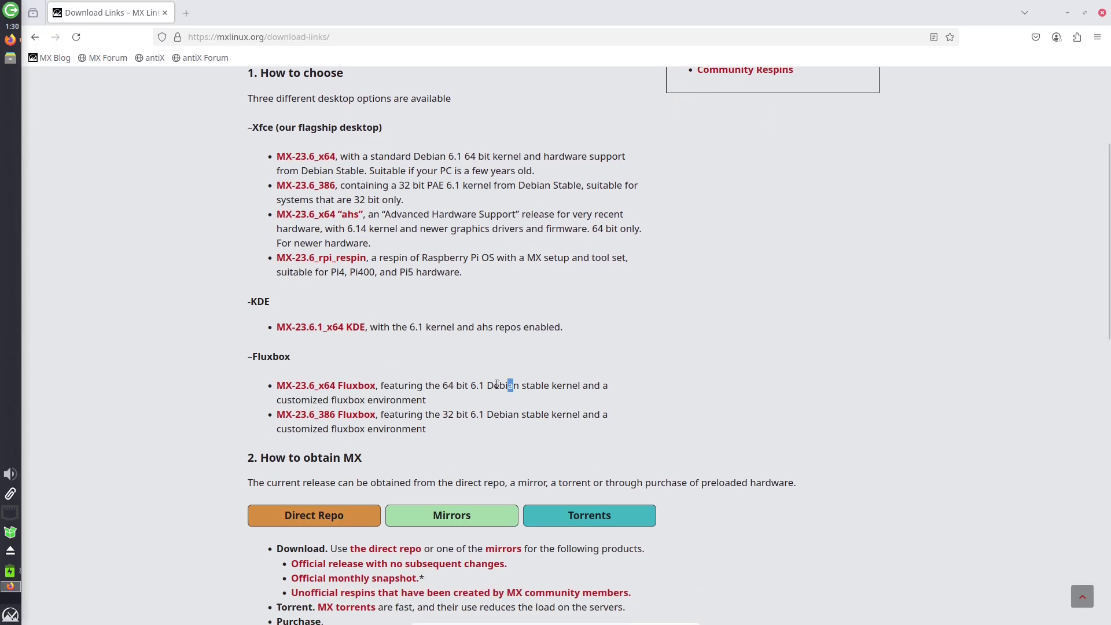
{"action": "left_click_drag", "start_coordinate": [482, 384], "coordinate": [466, 385]}
{"action": "left_click_drag", "start_coordinate": [453, 327], "coordinate": [402, 327]}
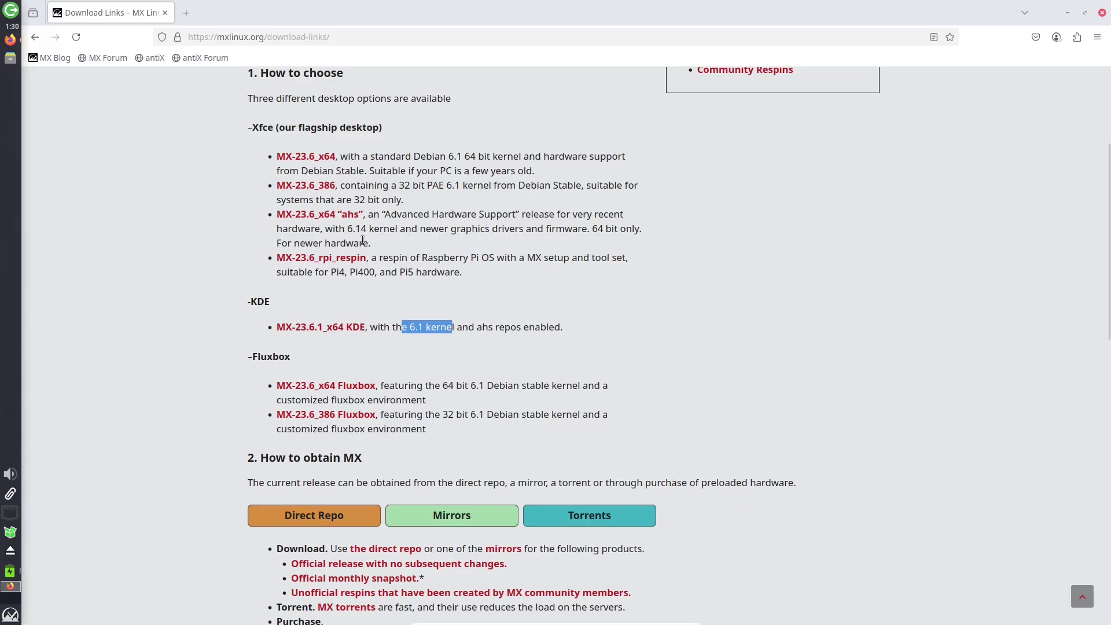
{"action": "left_click_drag", "start_coordinate": [401, 229], "coordinate": [276, 214]}
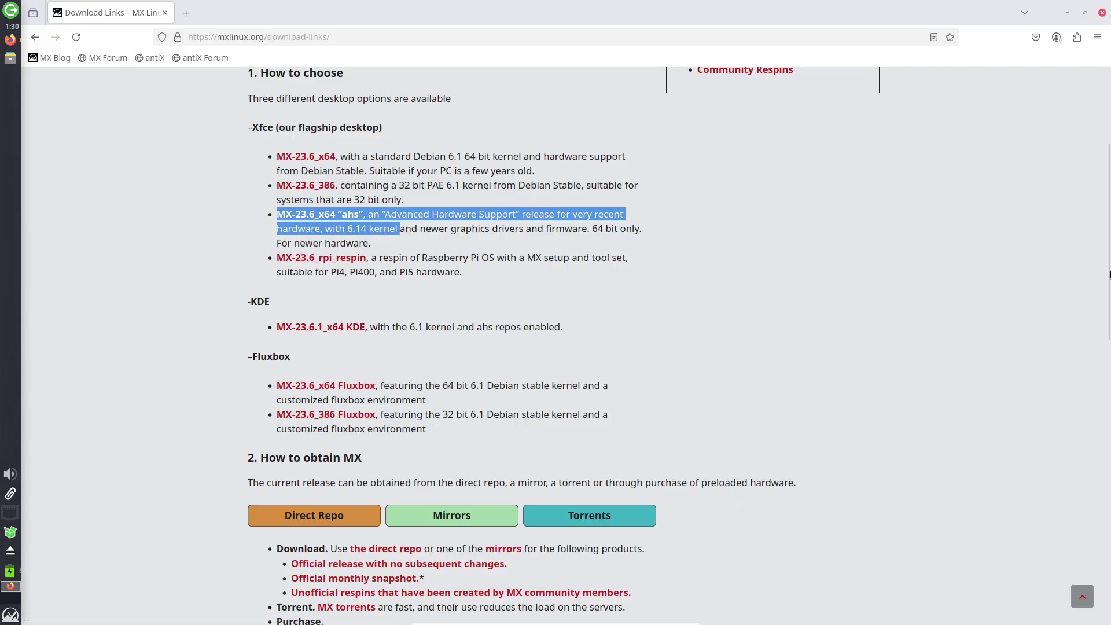
{"action": "scroll", "coordinate": [1106, 253], "scroll_direction": "up", "scroll_amount": 1}
{"action": "scroll", "coordinate": [1106, 252], "scroll_direction": "up", "scroll_amount": 3}
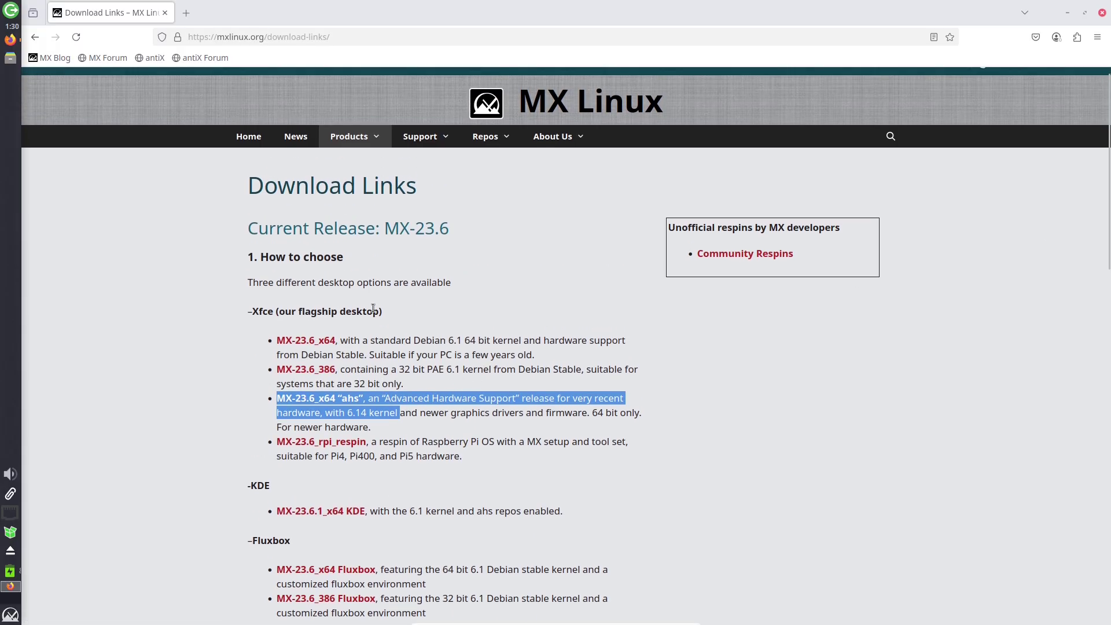
- Start the MX-23.6_x64 "ahs" ISO download, cancel it, and close Firefox
{"action": "left_click", "coordinate": [320, 401]}
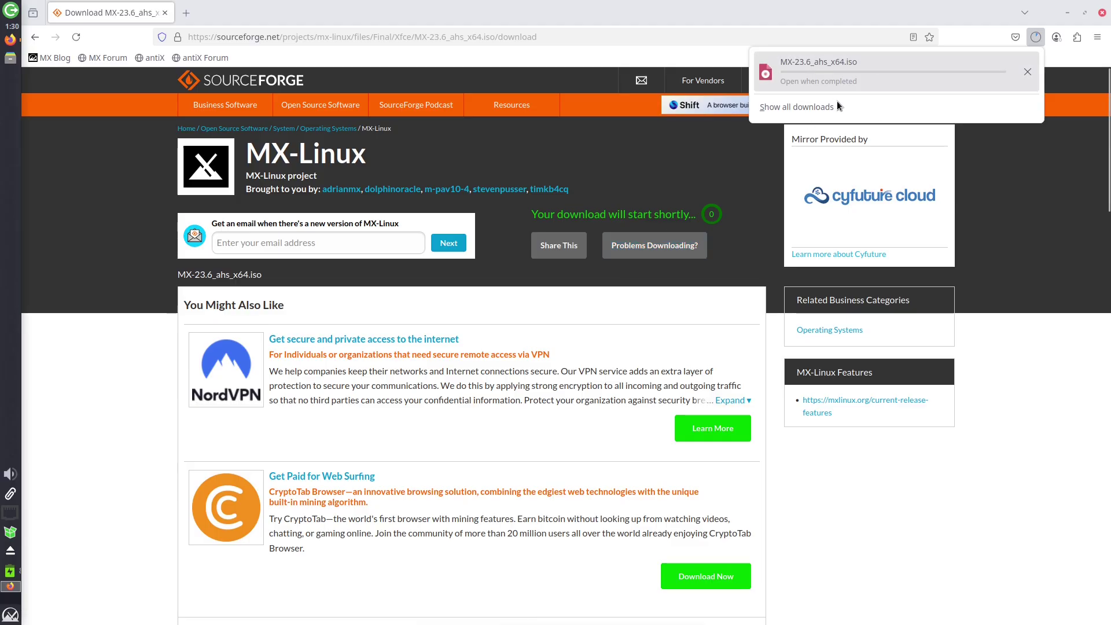
{"action": "left_click", "coordinate": [1026, 72]}
{"action": "left_click", "coordinate": [1101, 14]}
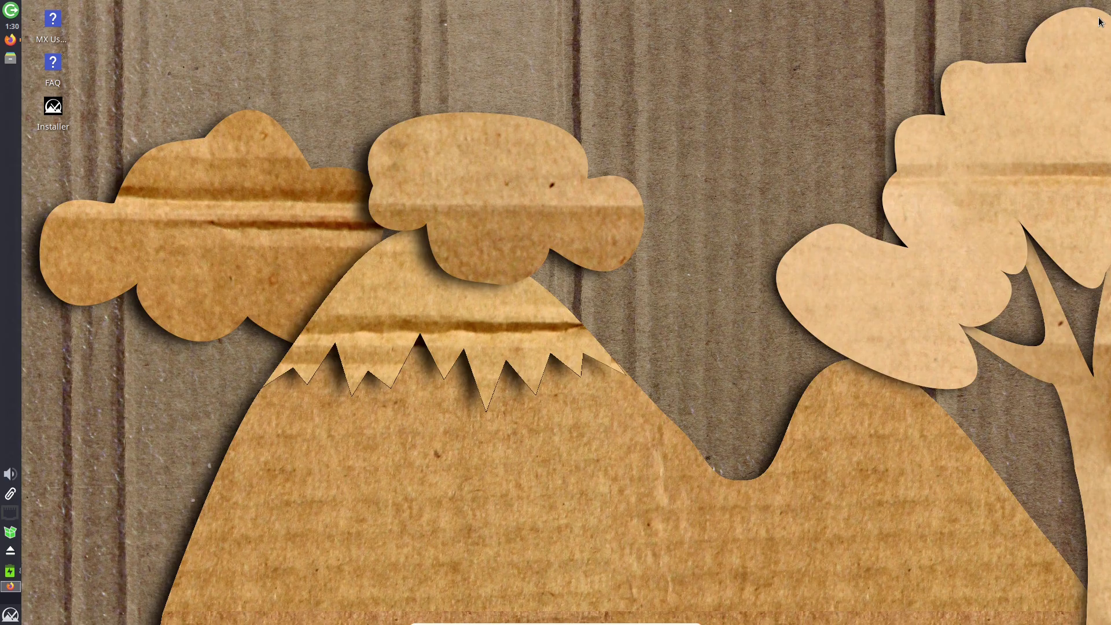
- Launch Task Manager to view running processes, then reopen the application menu to search for Htop
{"action": "left_click", "coordinate": [11, 615]}
{"action": "left_click", "coordinate": [146, 280]}
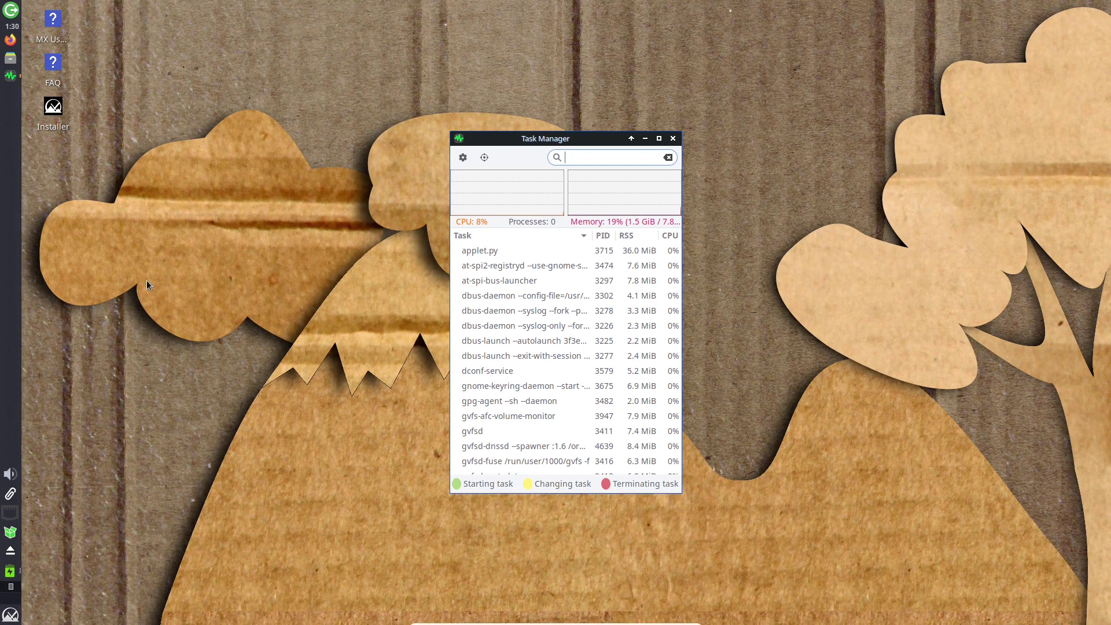
{"action": "left_click", "coordinate": [5, 610]}
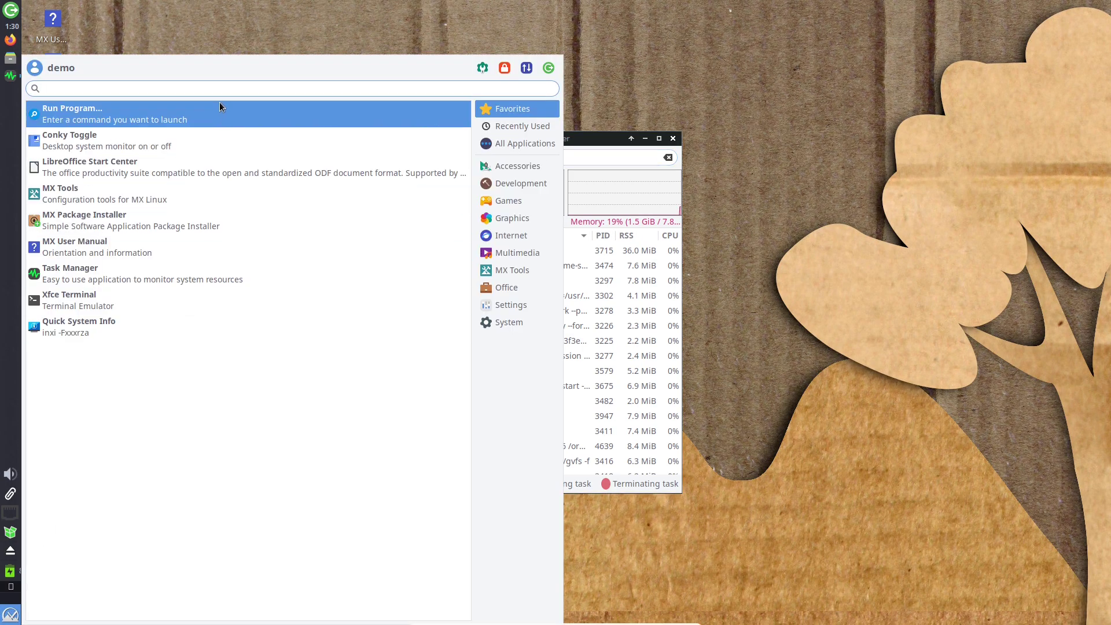